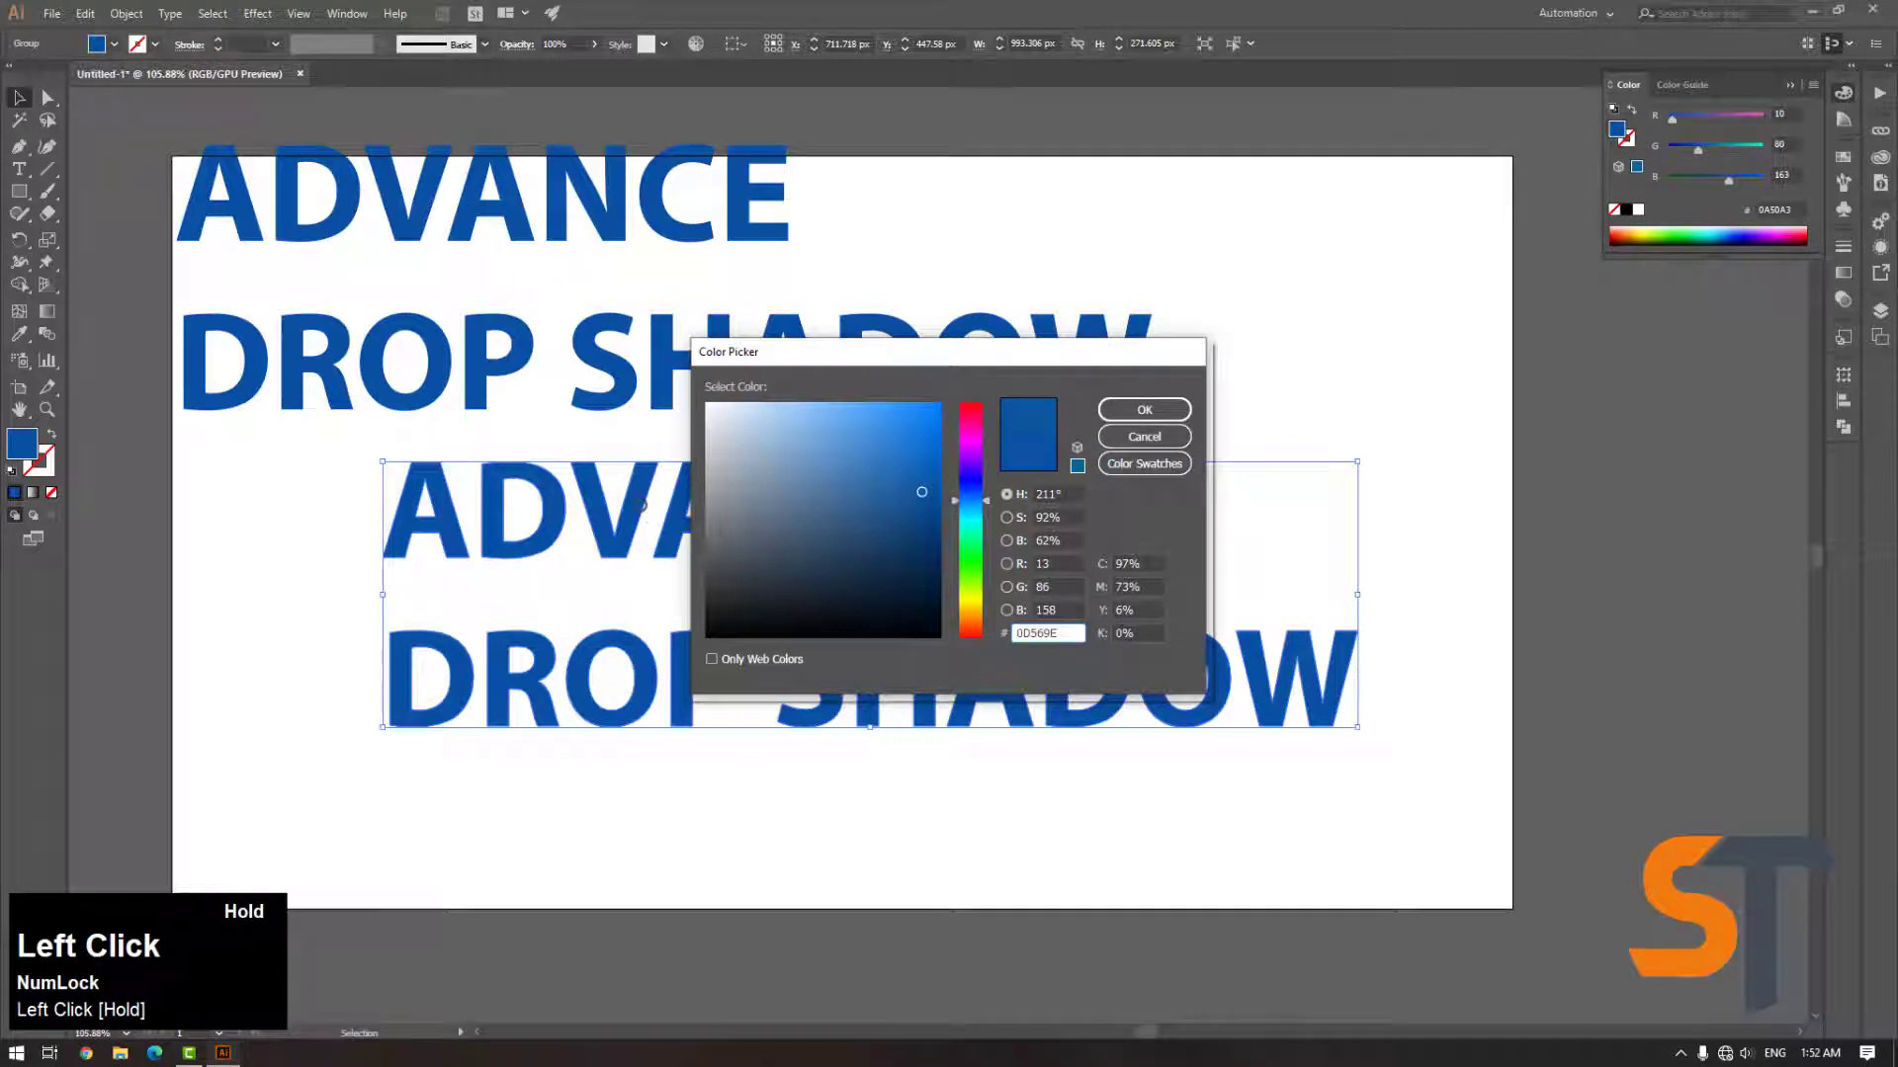
Set the selected duplicate text group's fill colour to grey 9B9B9B
drag(712, 506, 705, 494)
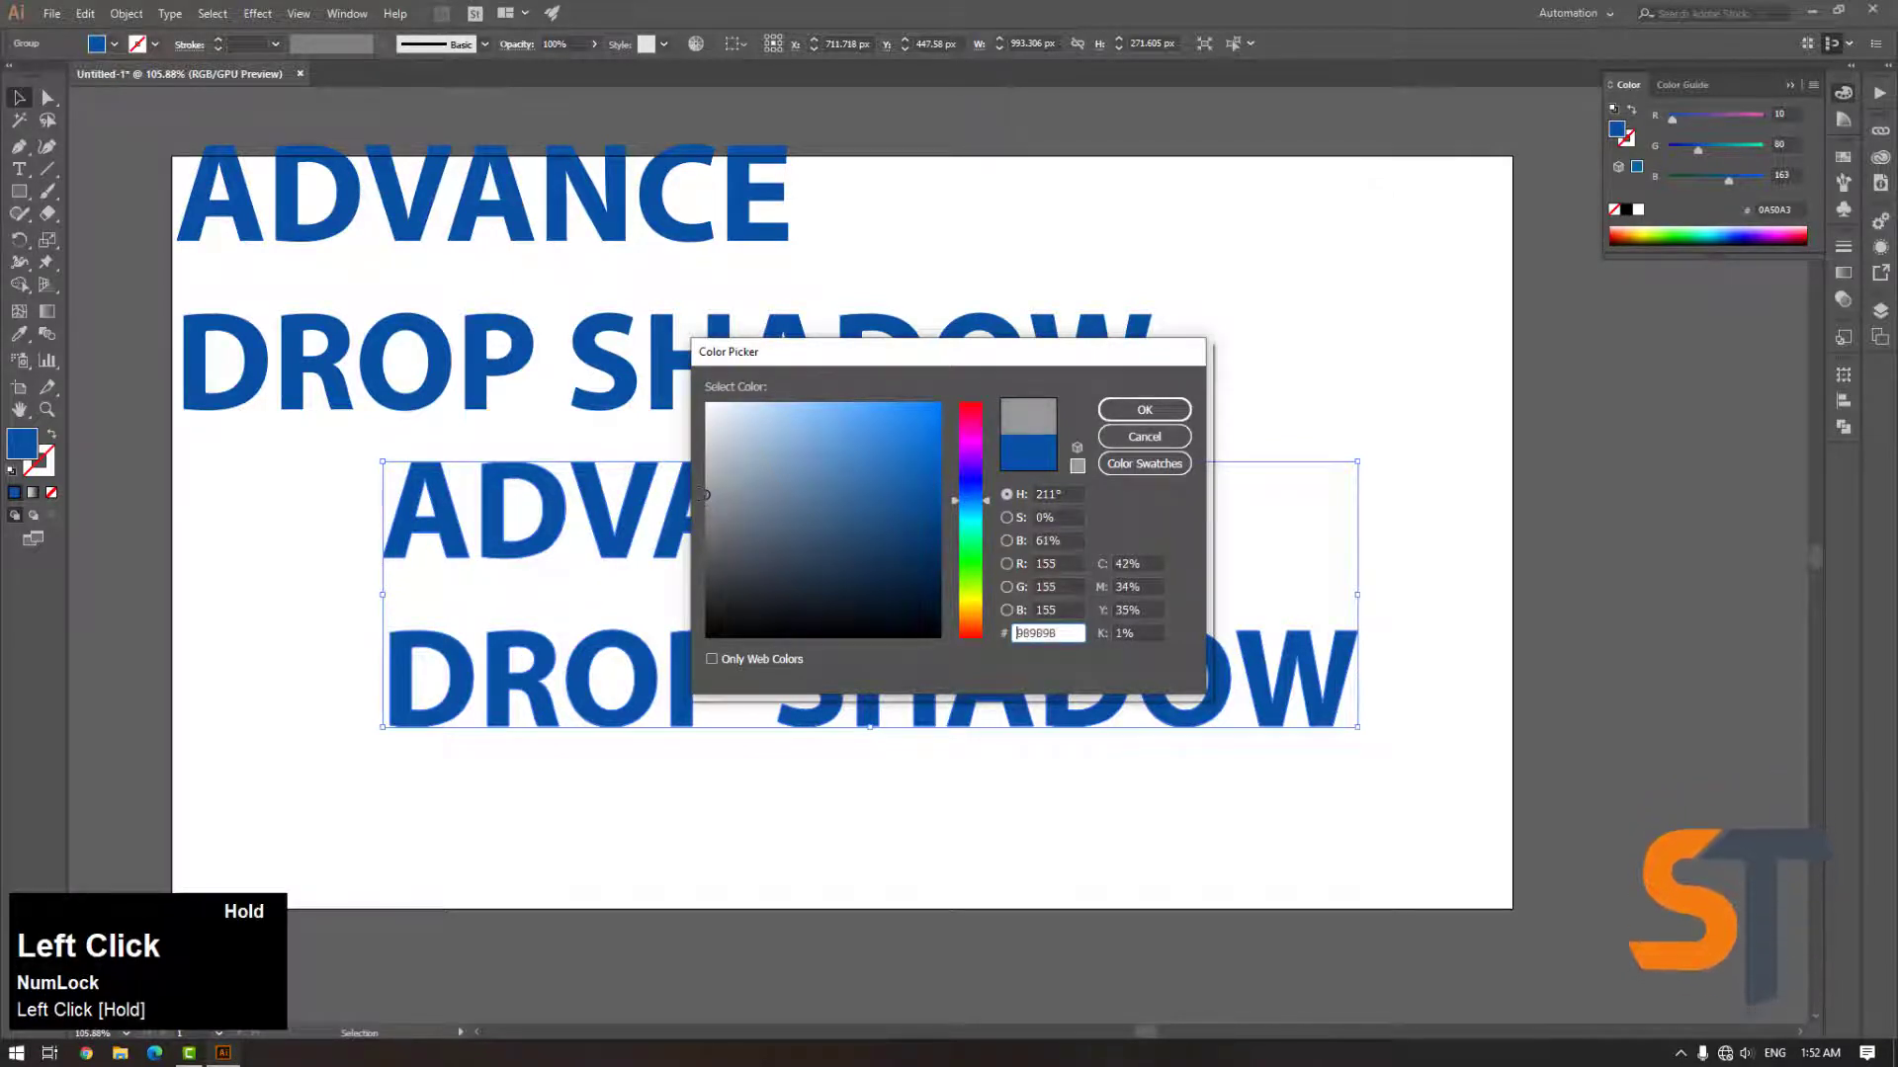
click(1143, 410)
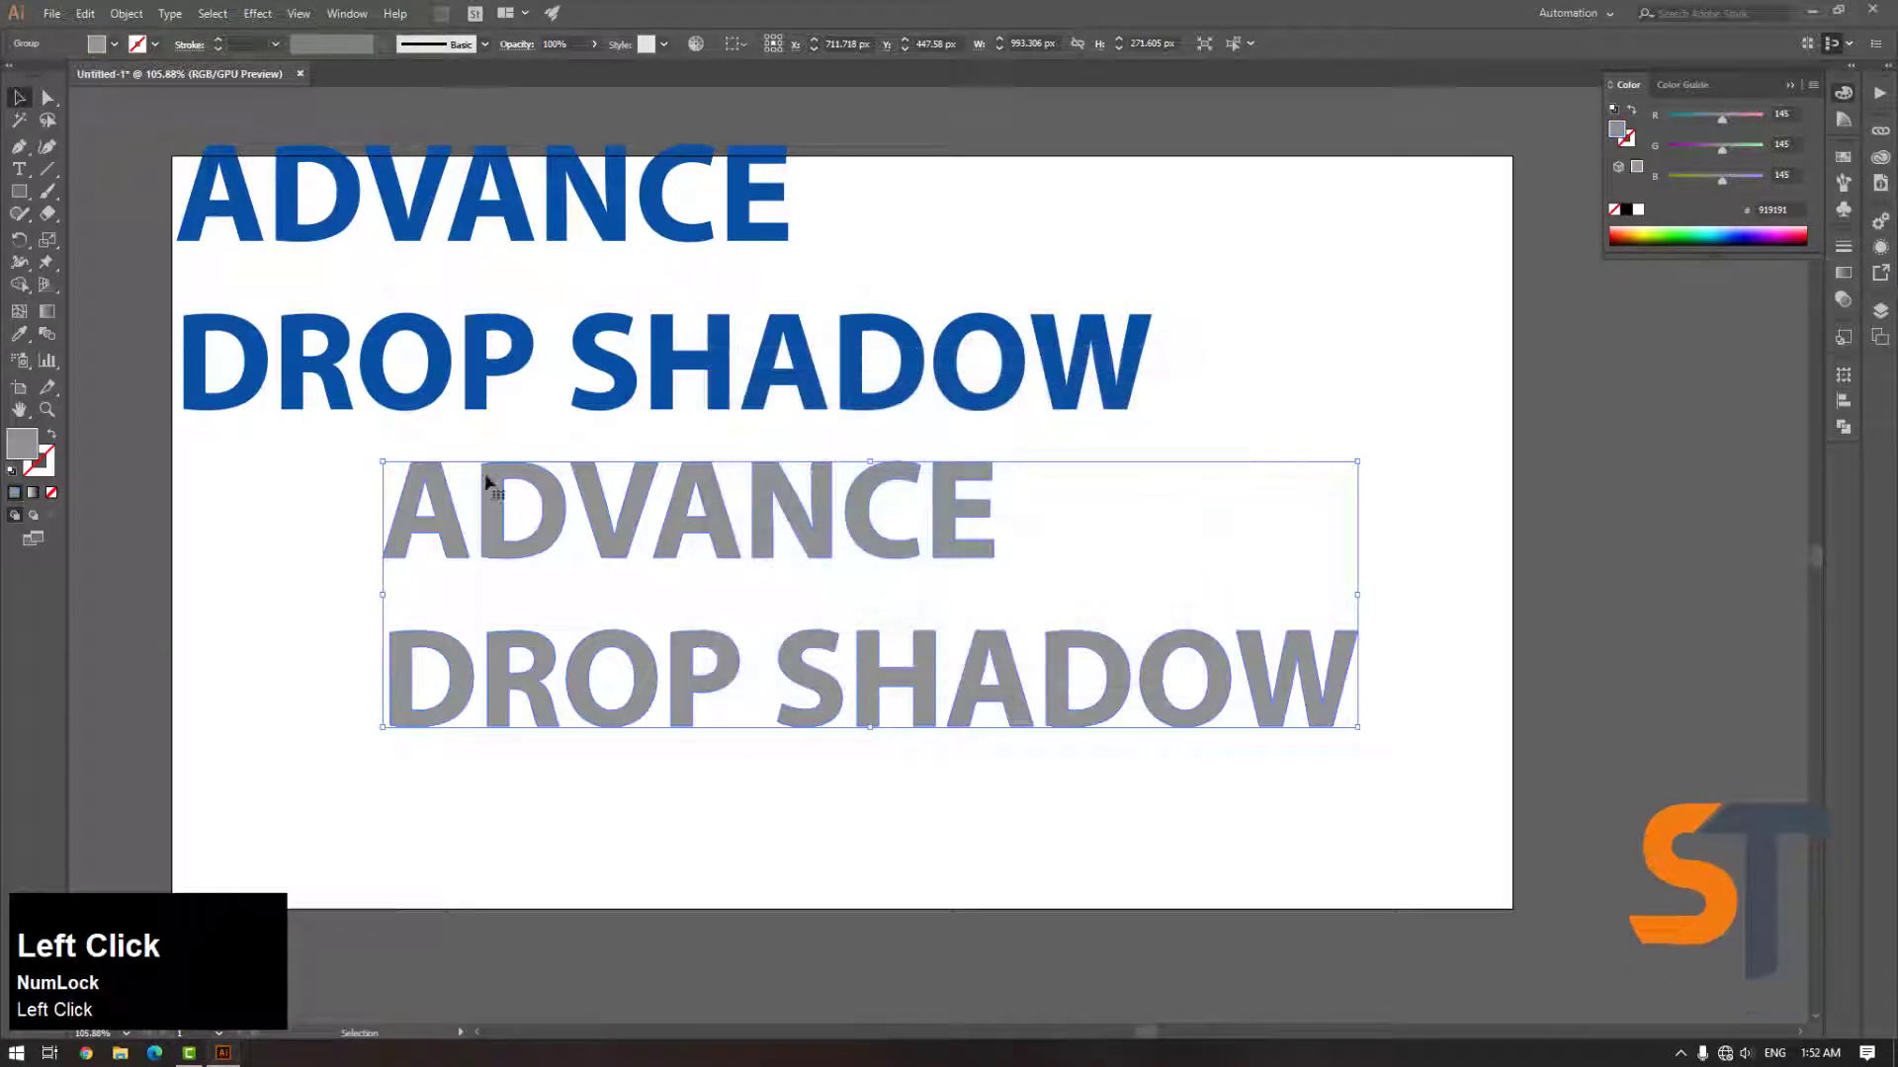
Duplicate the grey text and offset the copy diagonally down and to the right
click(489, 499)
drag(443, 491, 398, 467)
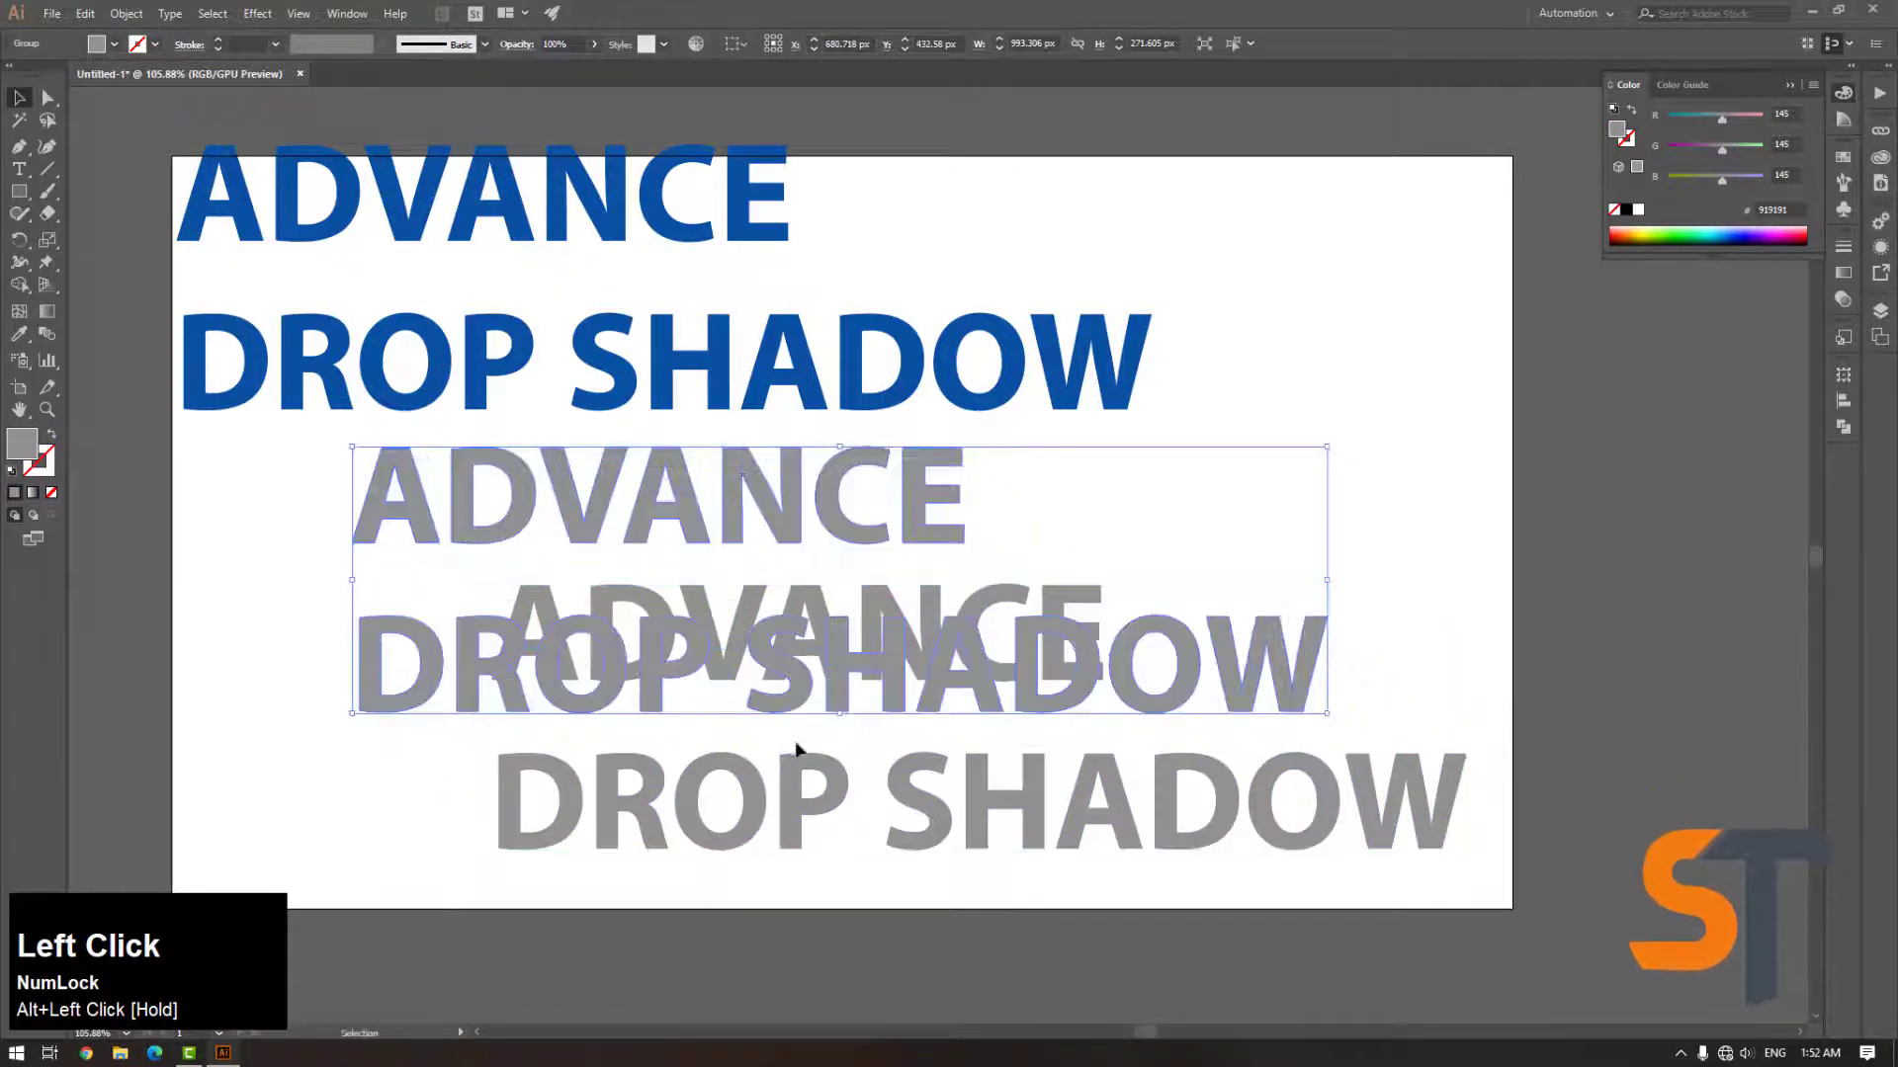
Set the lower grey copy's fill colour to white FFFFFF
click(845, 736)
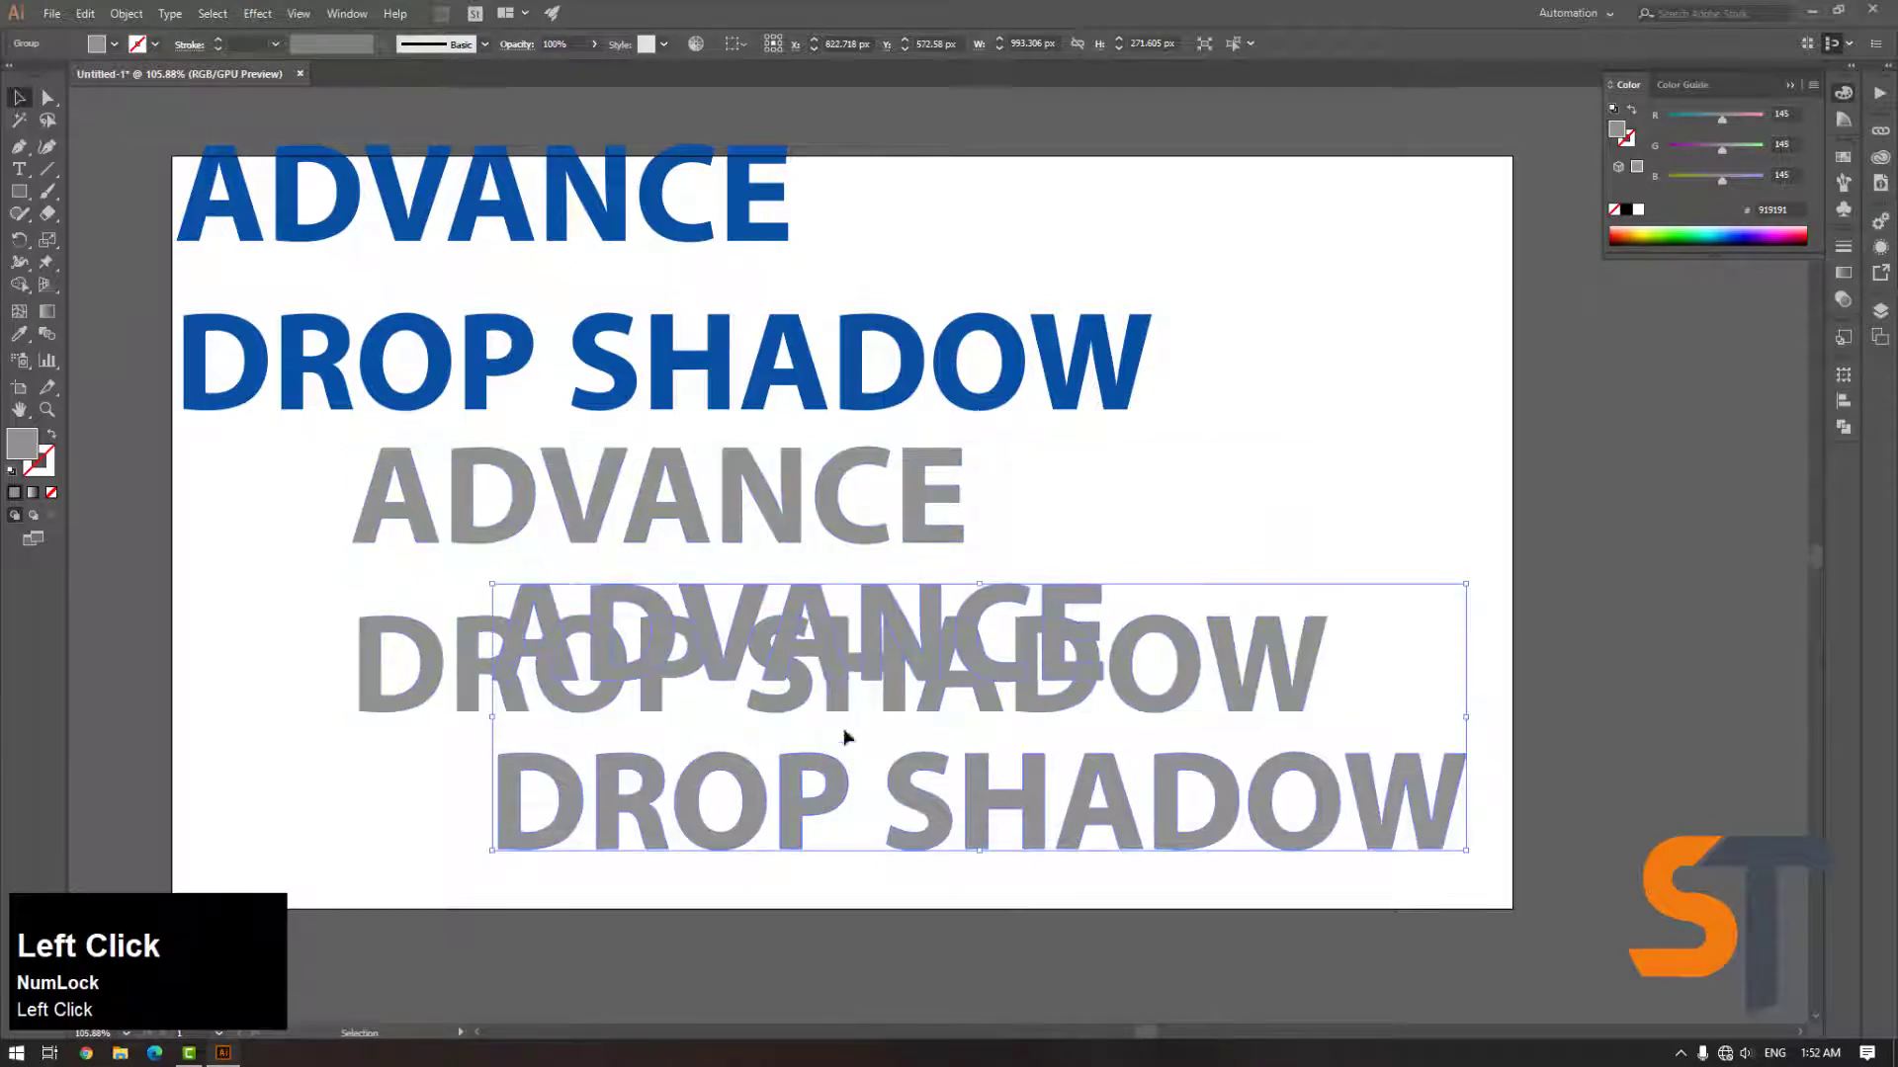
double_click(23, 442)
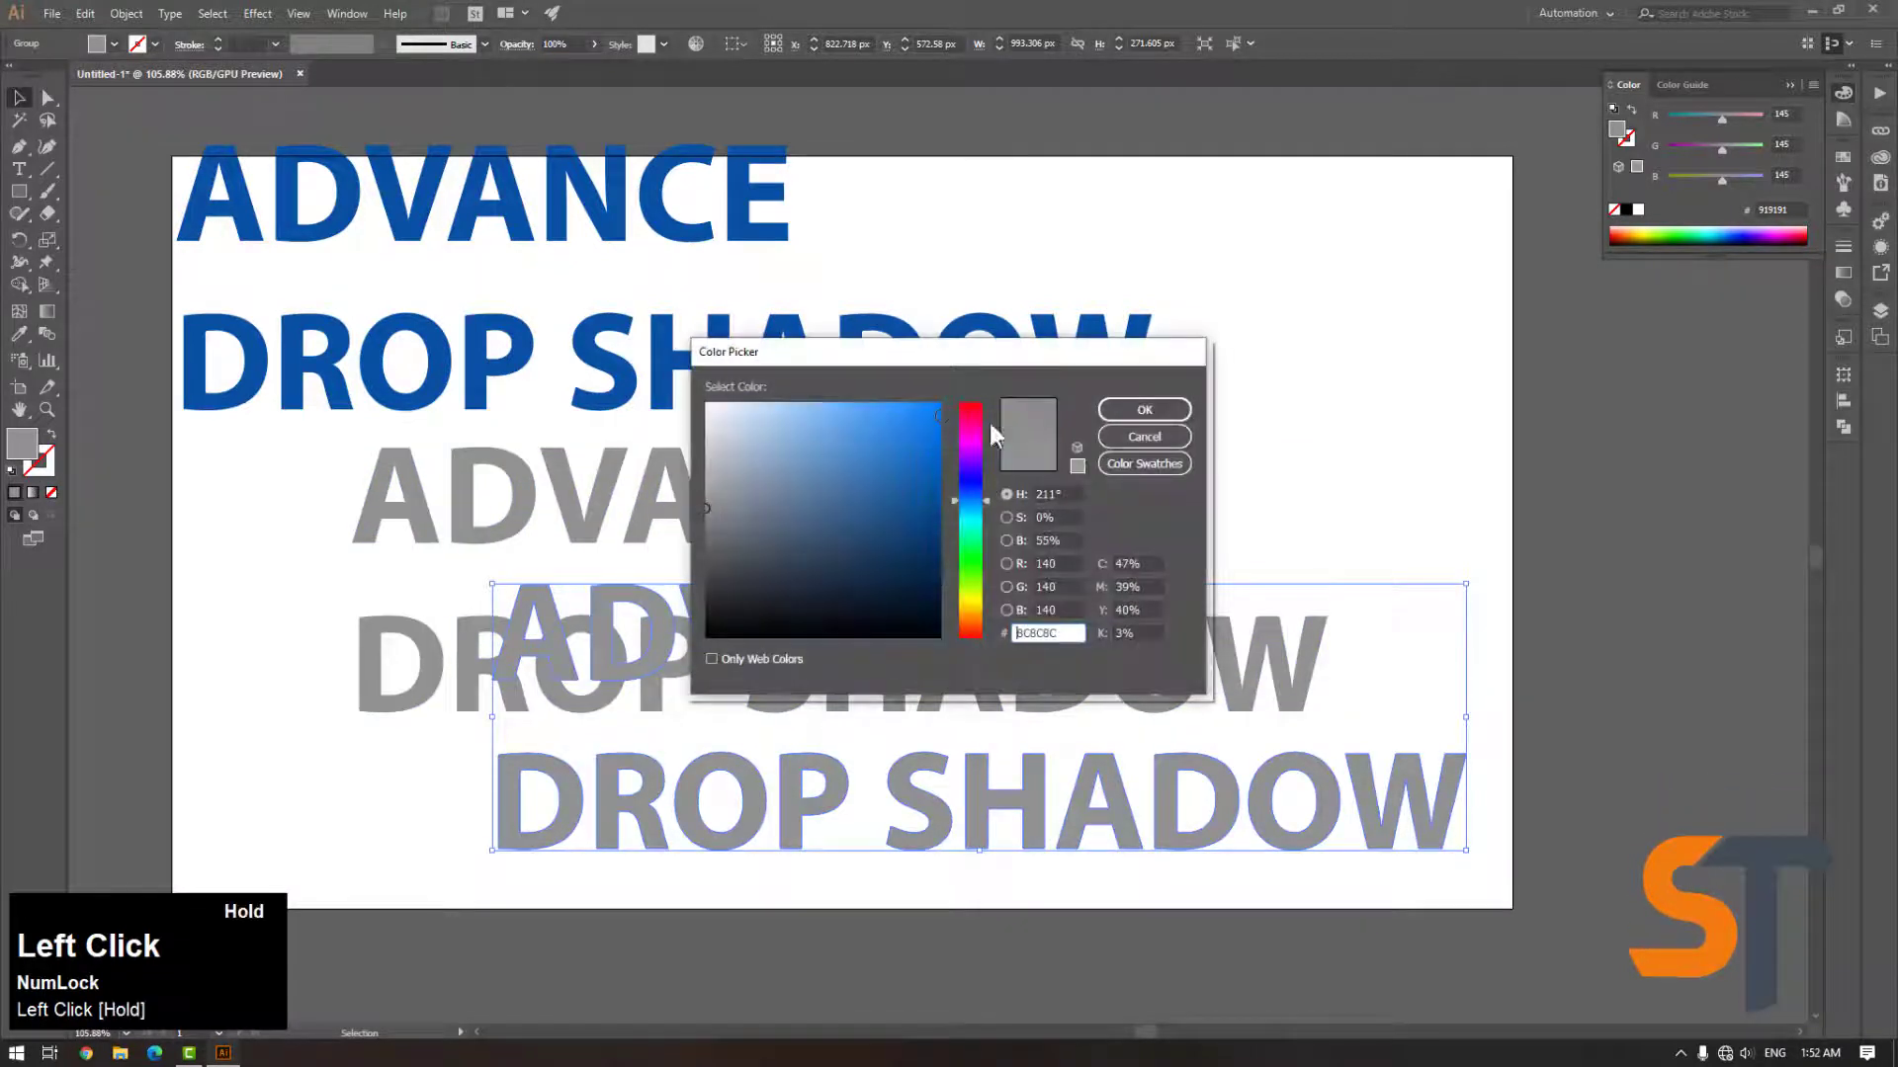
drag(793, 433, 706, 401)
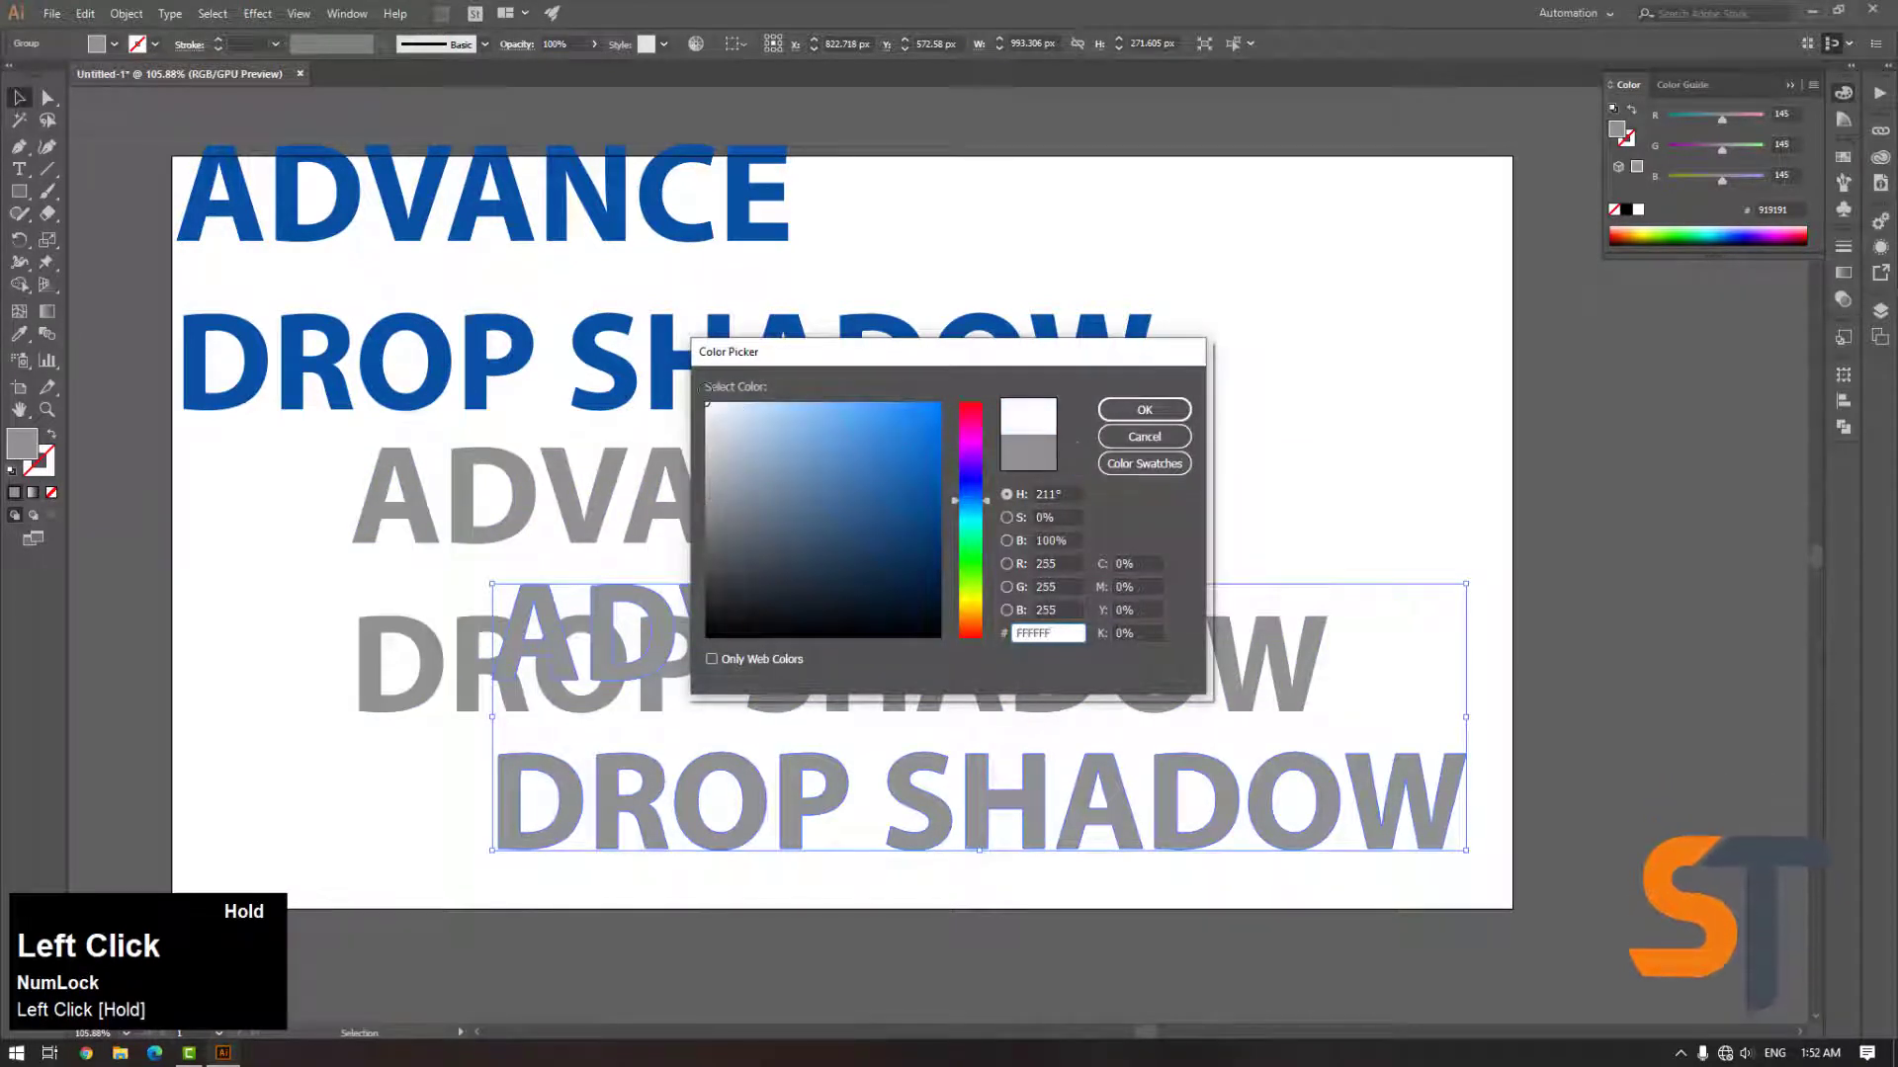
click(1143, 410)
Select both grey text copies and make a blend between them
click(1377, 471)
click(824, 615)
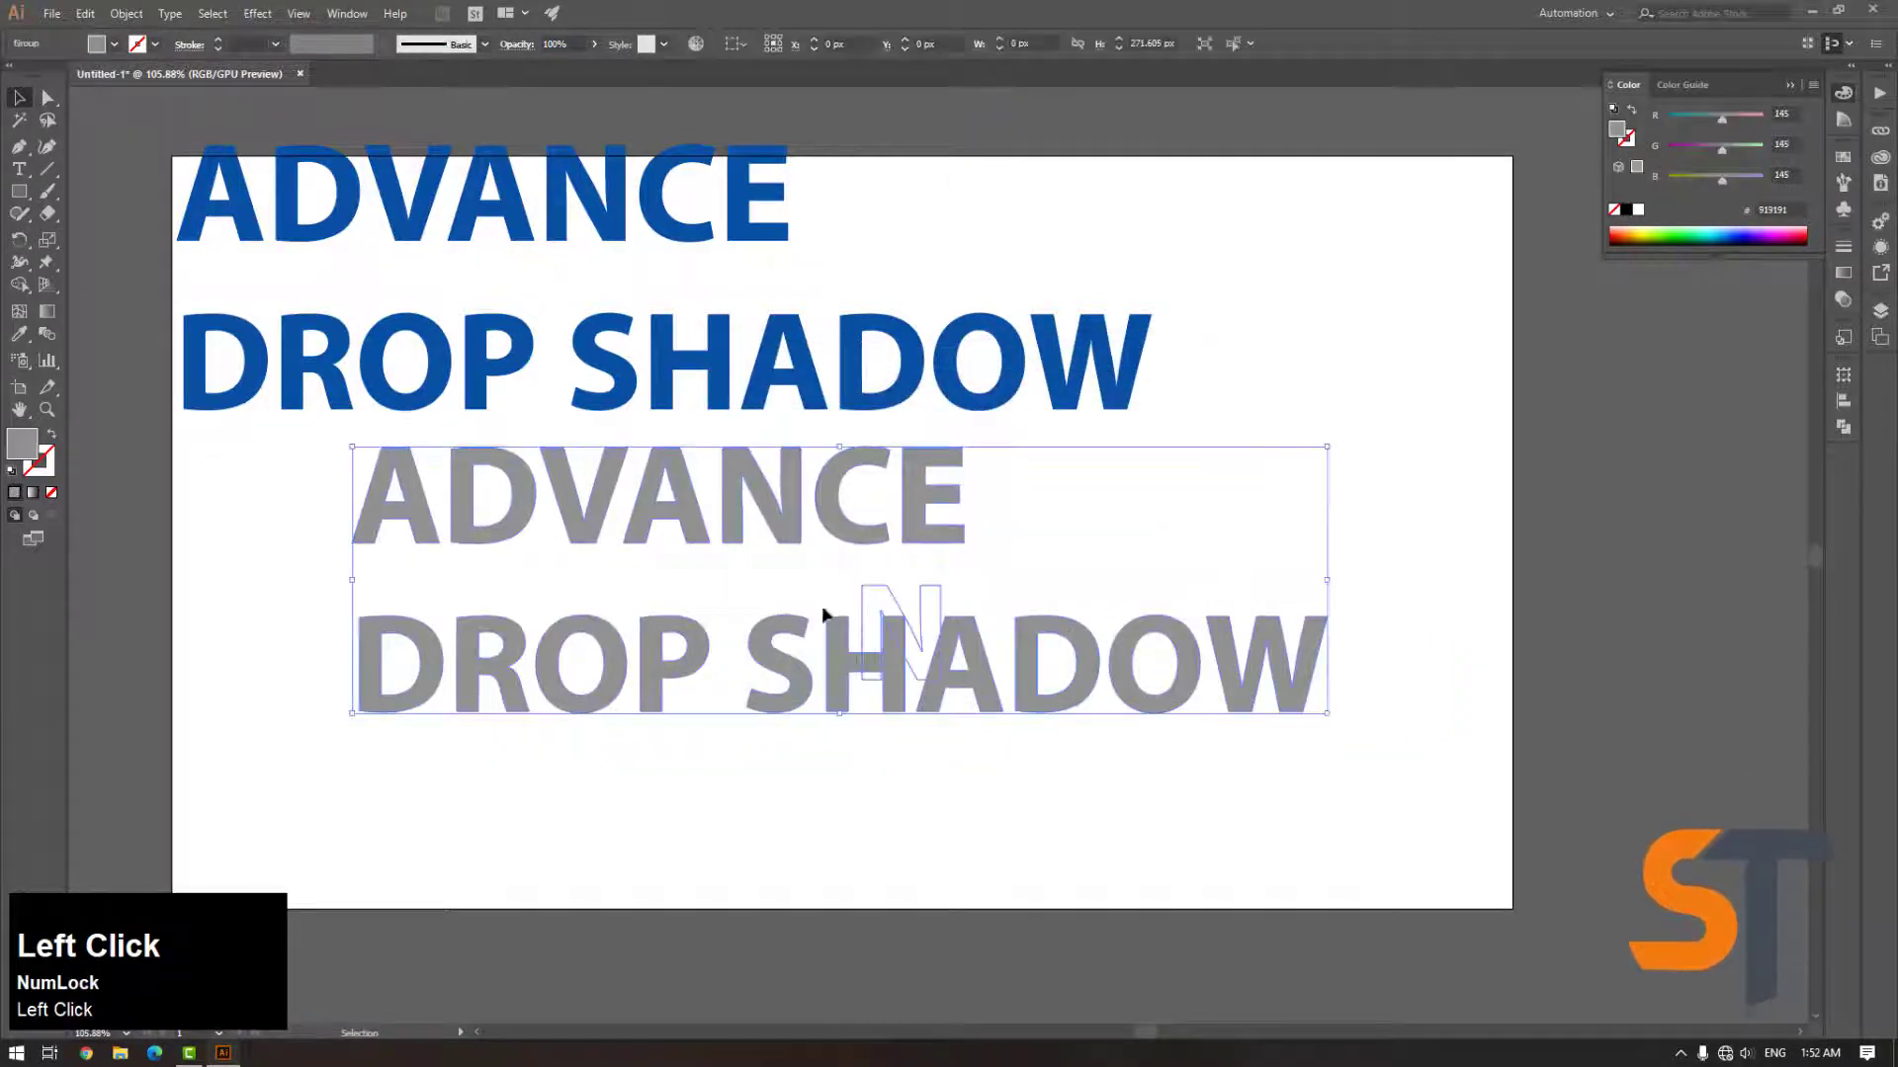
shift+click(767, 796)
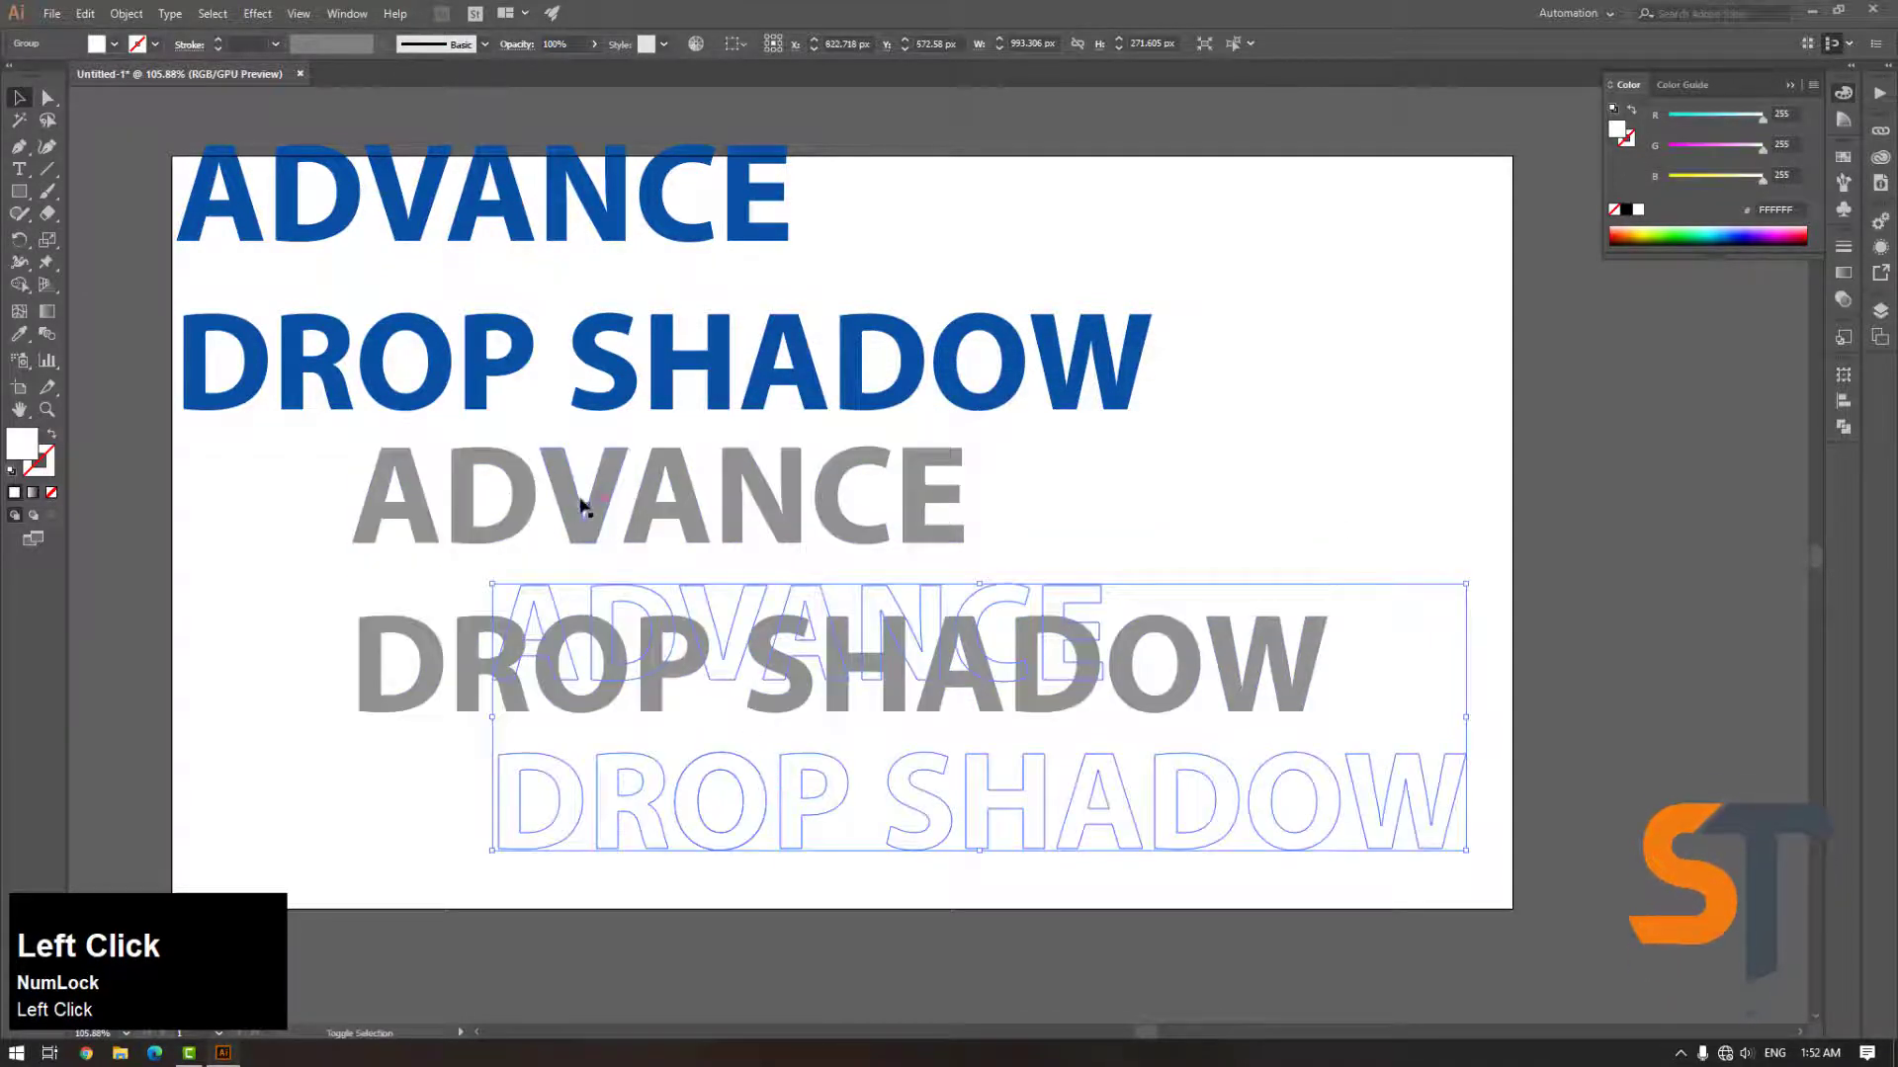
click(122, 16)
mouse_move(322, 502)
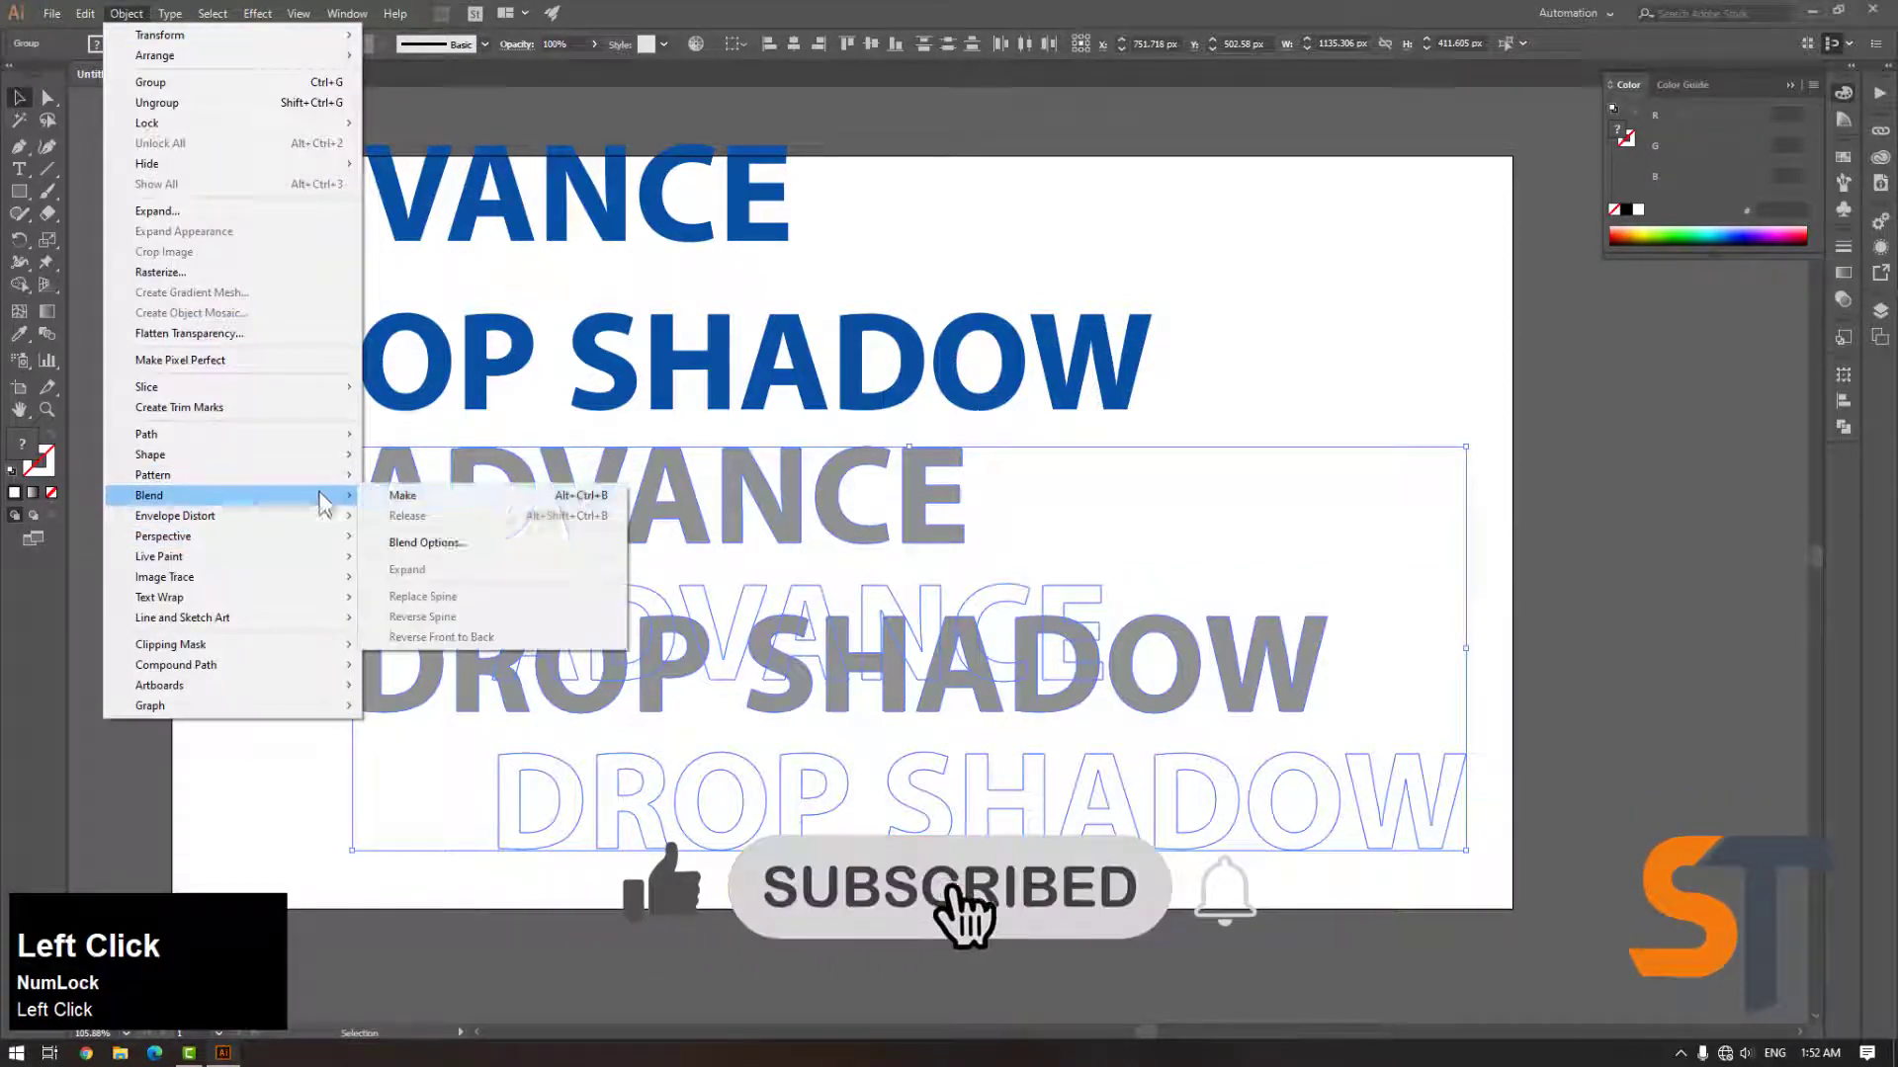
click(405, 496)
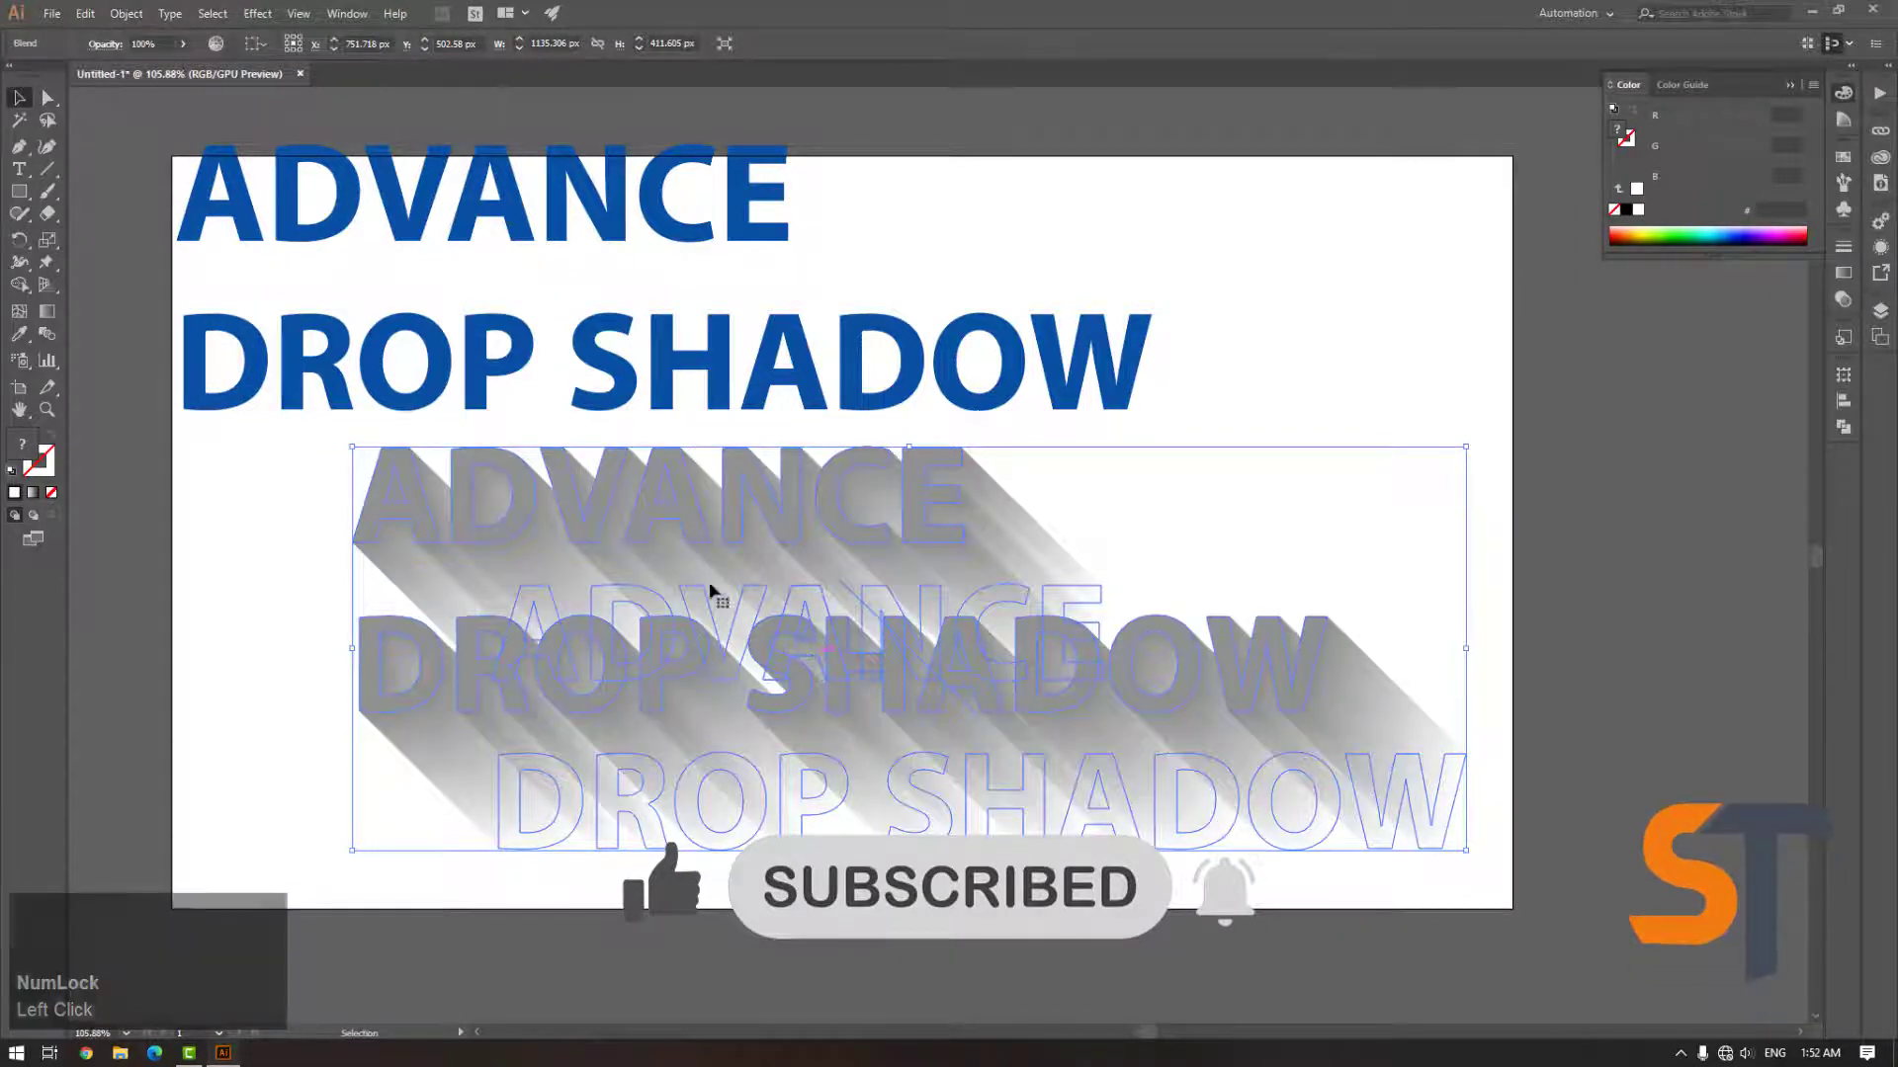
Apply blend options with Specified Steps spacing of 1000
click(118, 14)
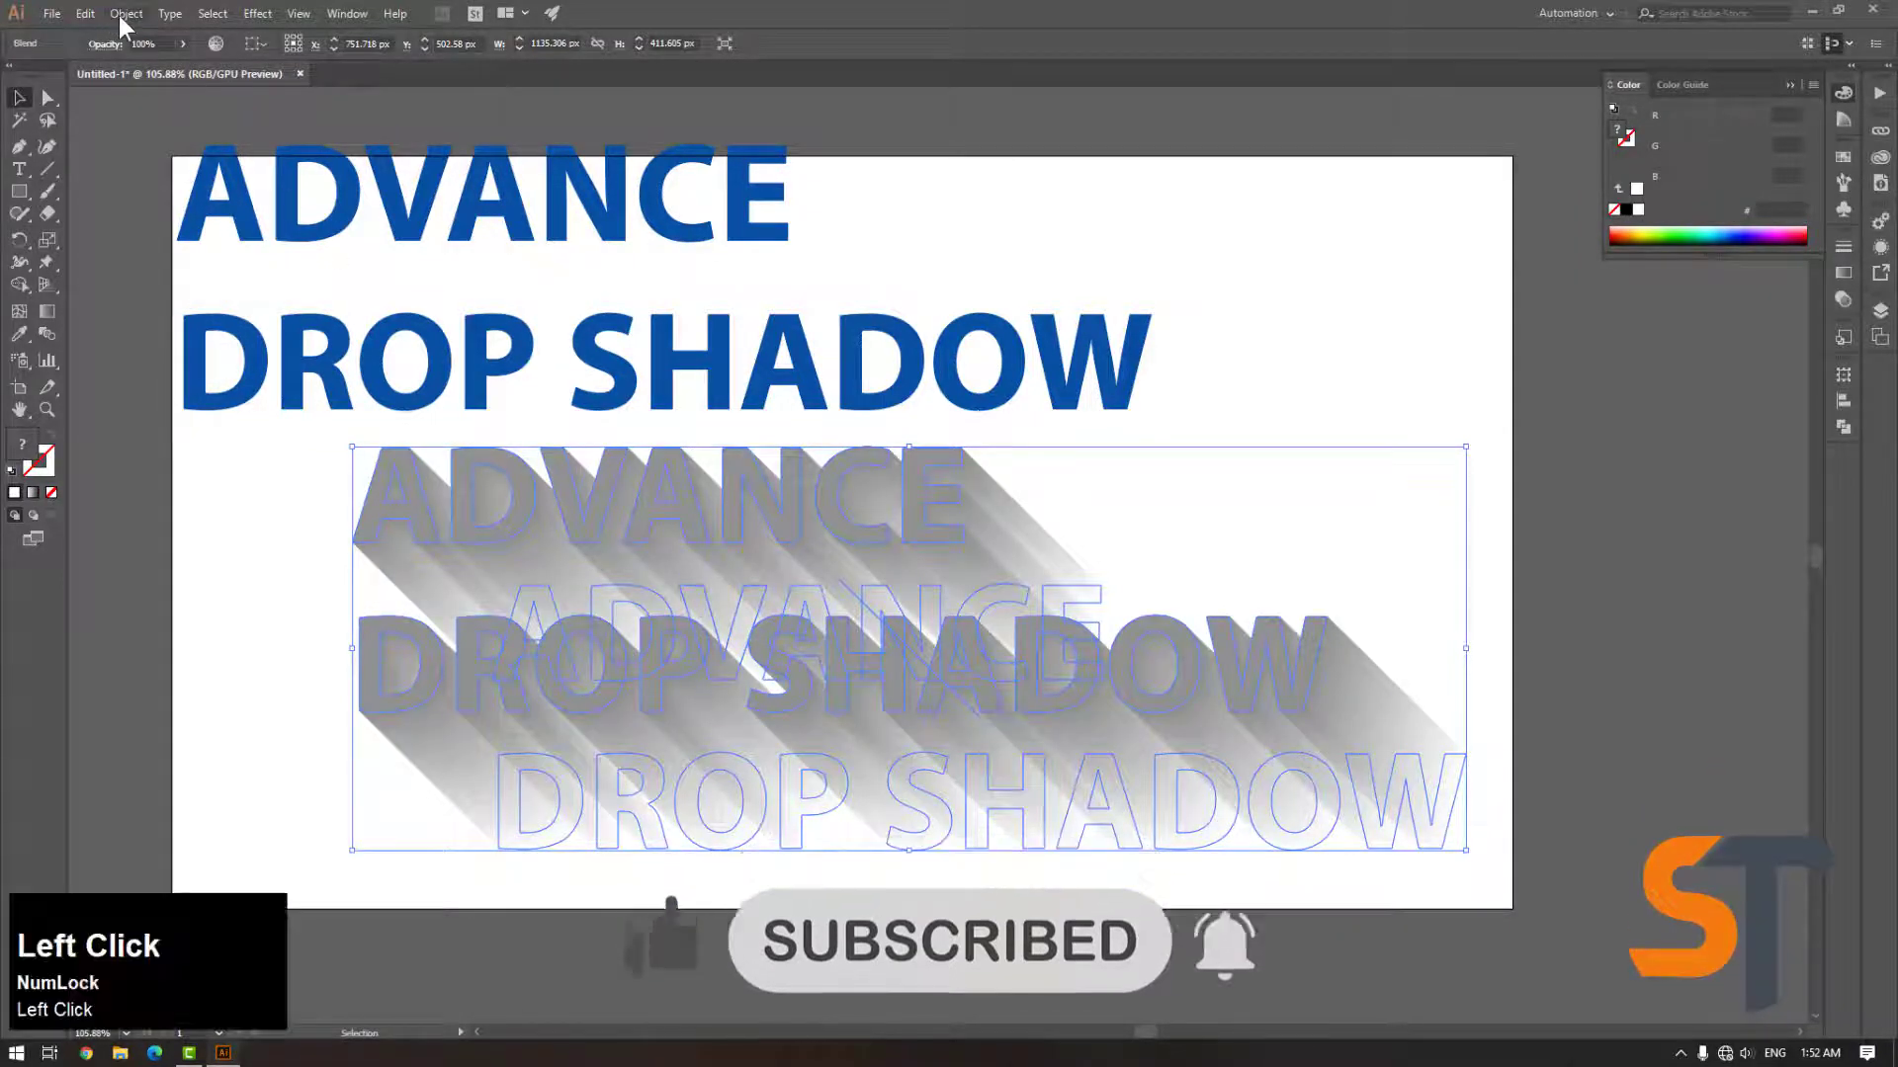
mouse_move(198, 496)
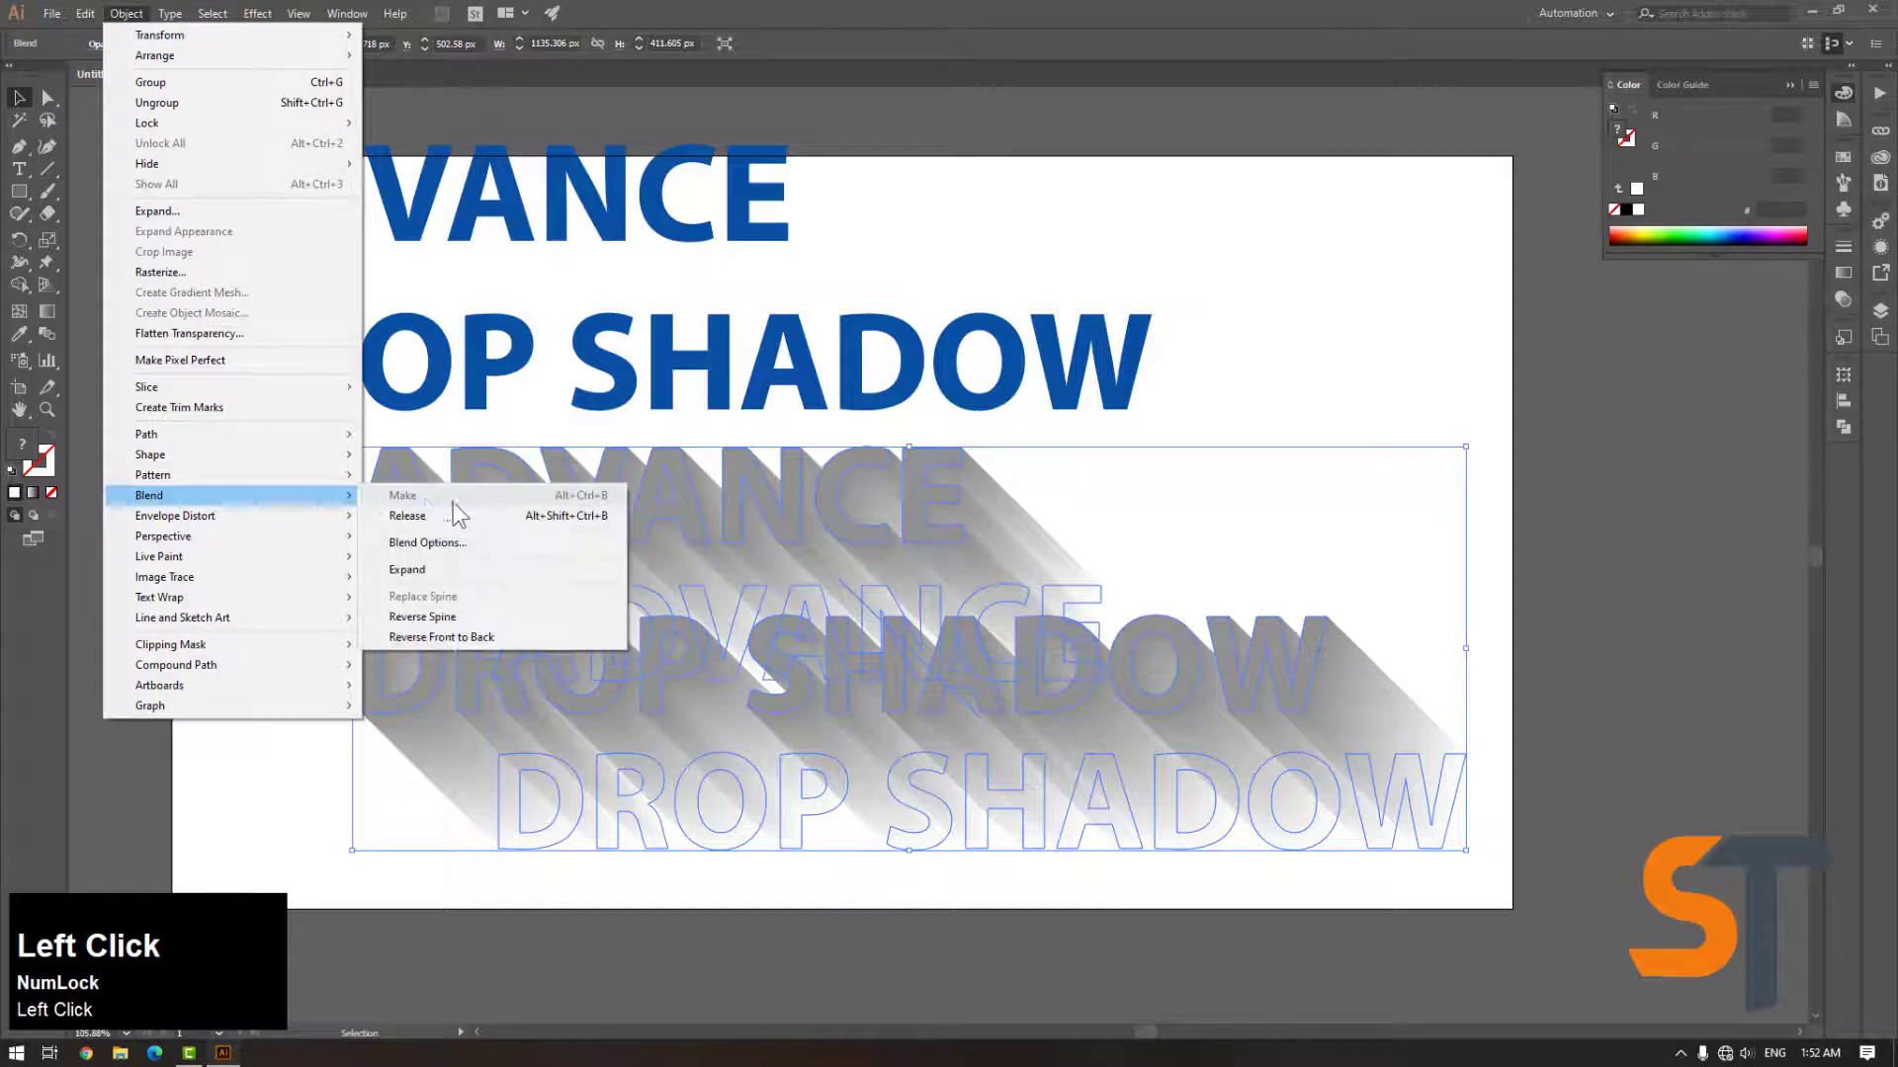
click(465, 540)
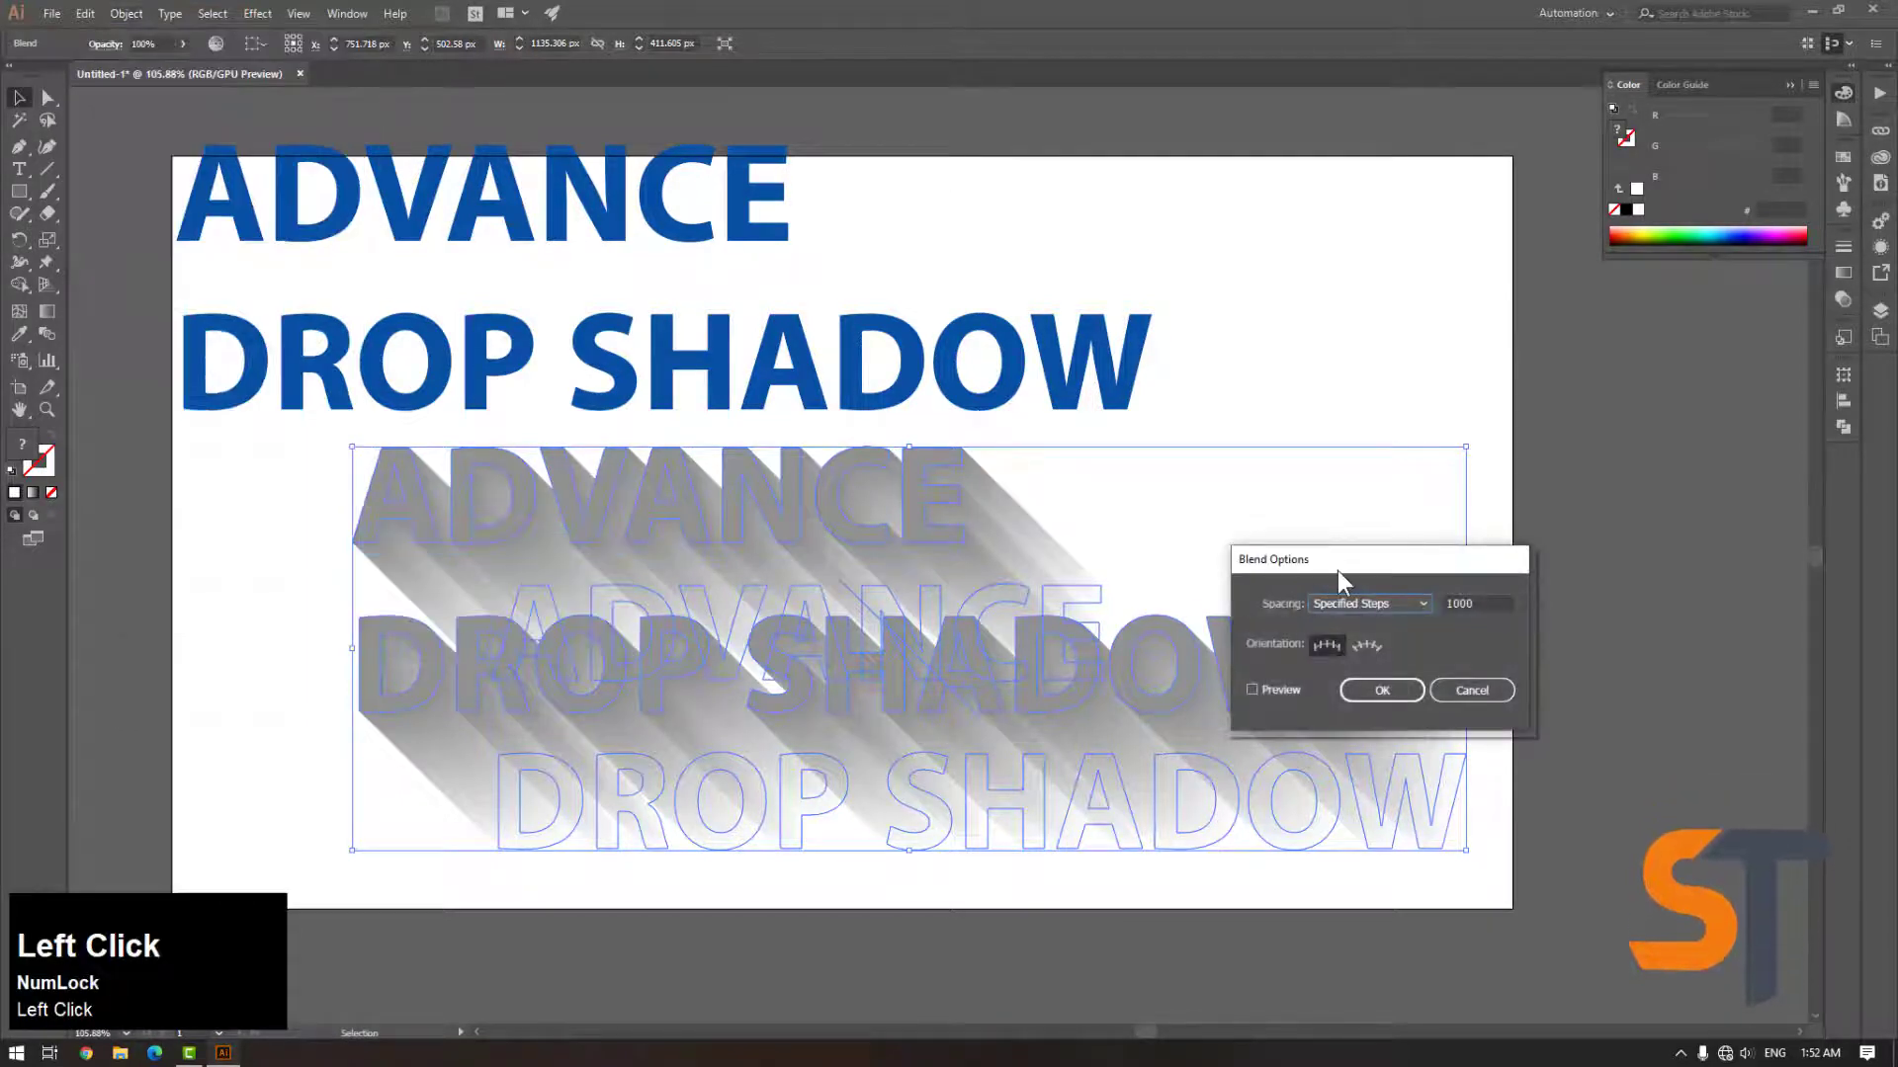
drag(1337, 563, 1150, 506)
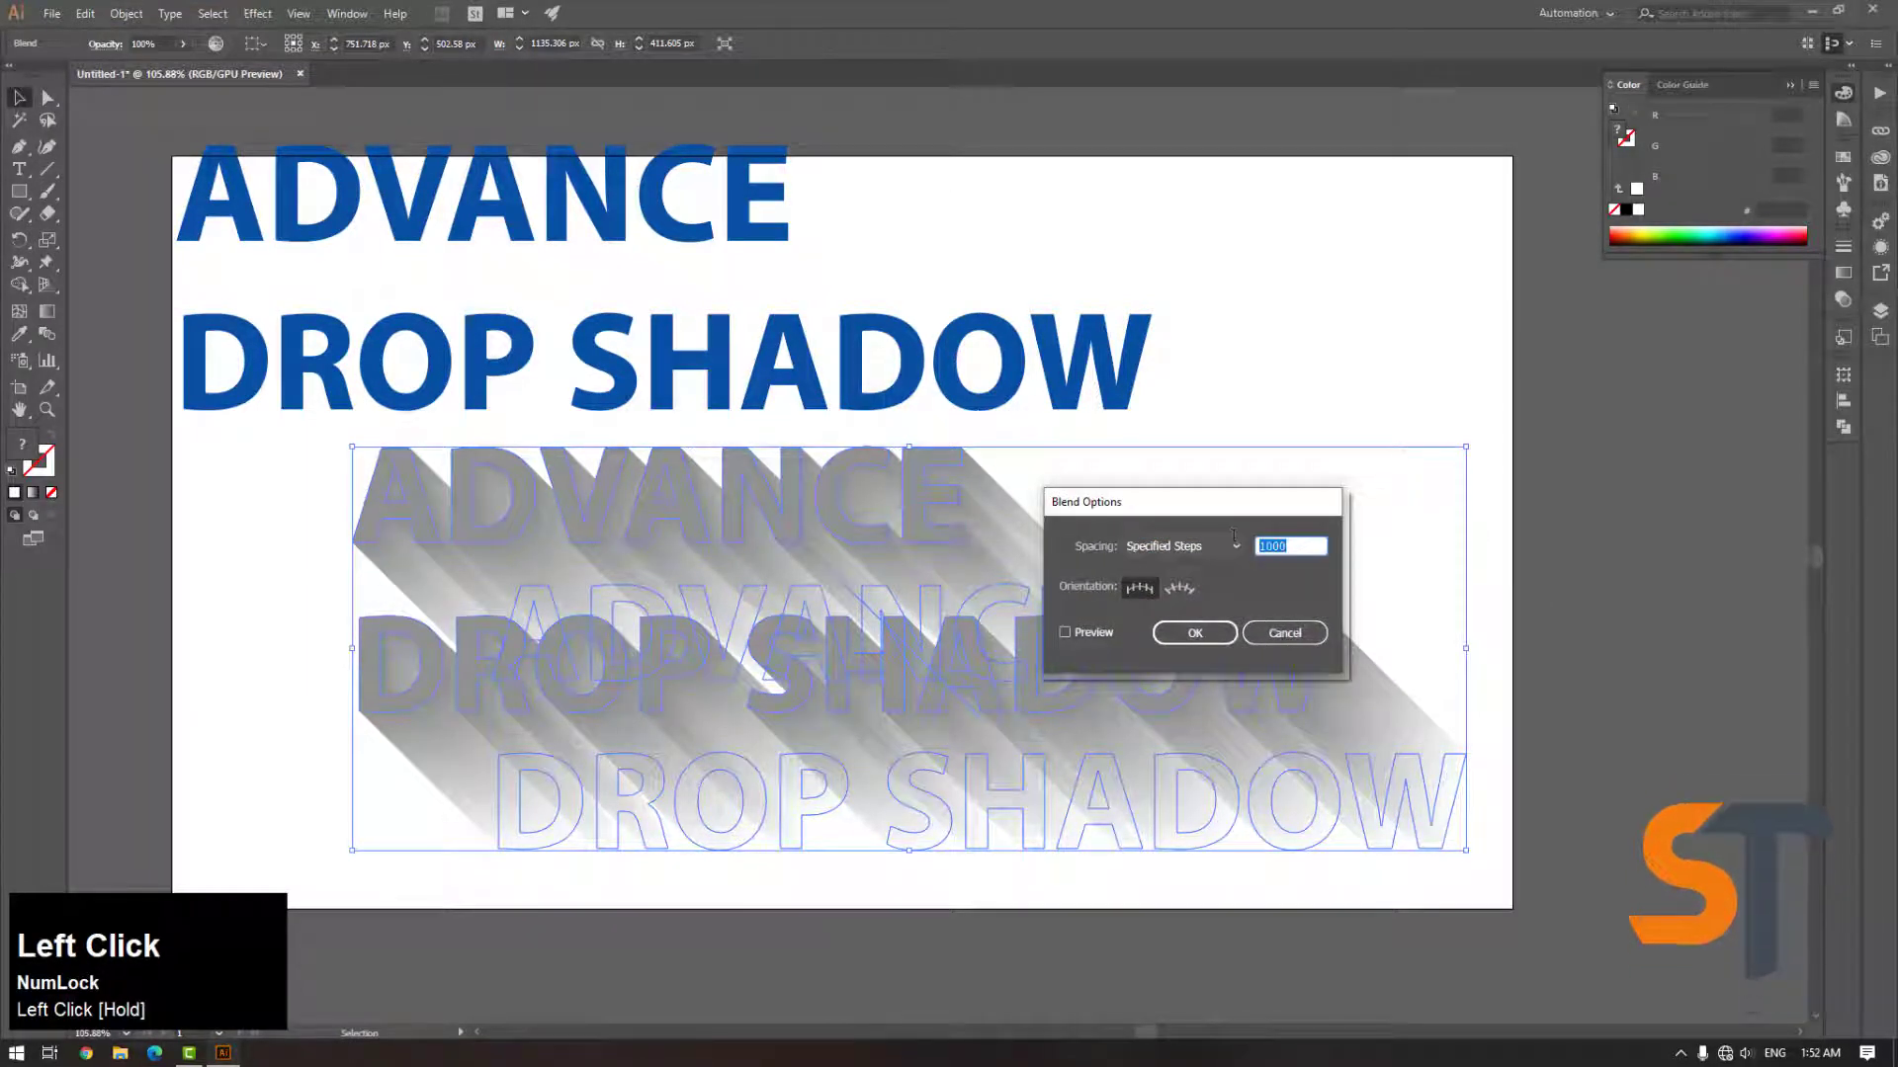
key(Return)
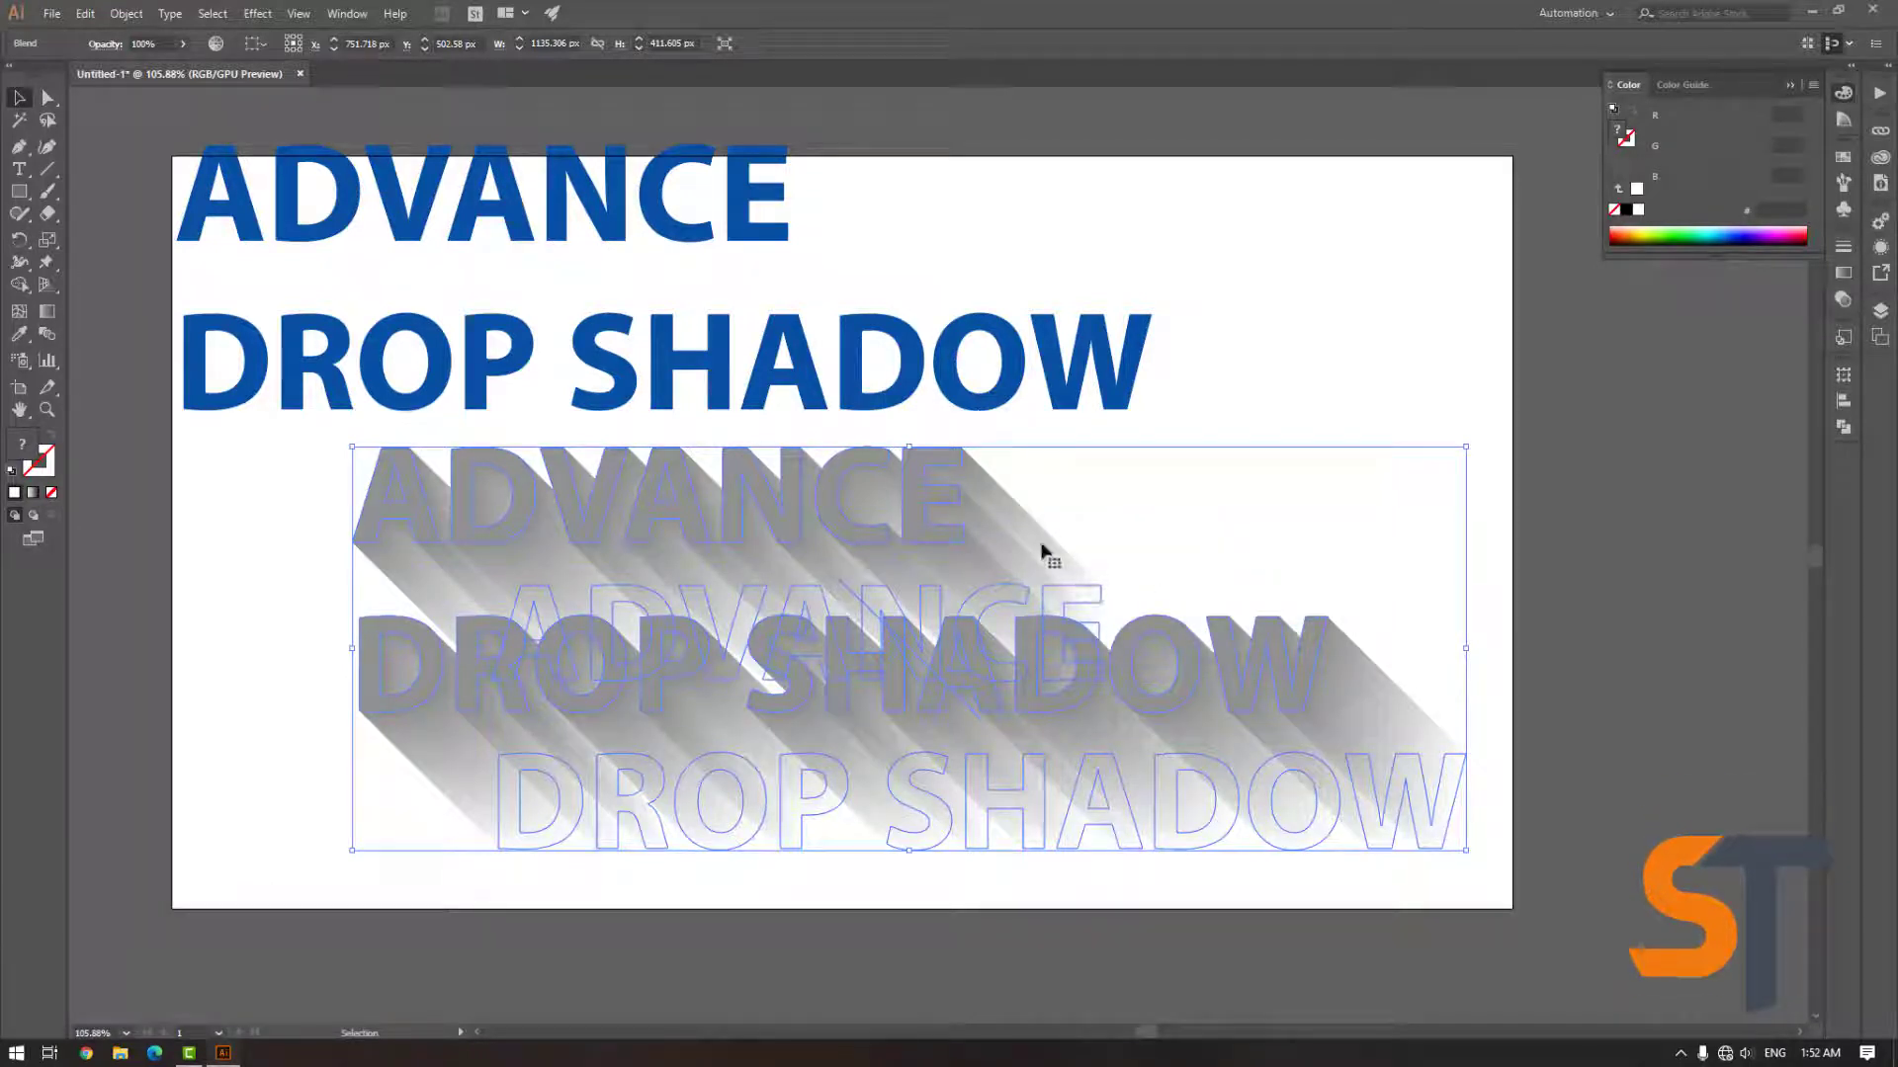
Move the blue ADVANCE DROP SHADOW text onto the start of the blended shadow
click(1271, 369)
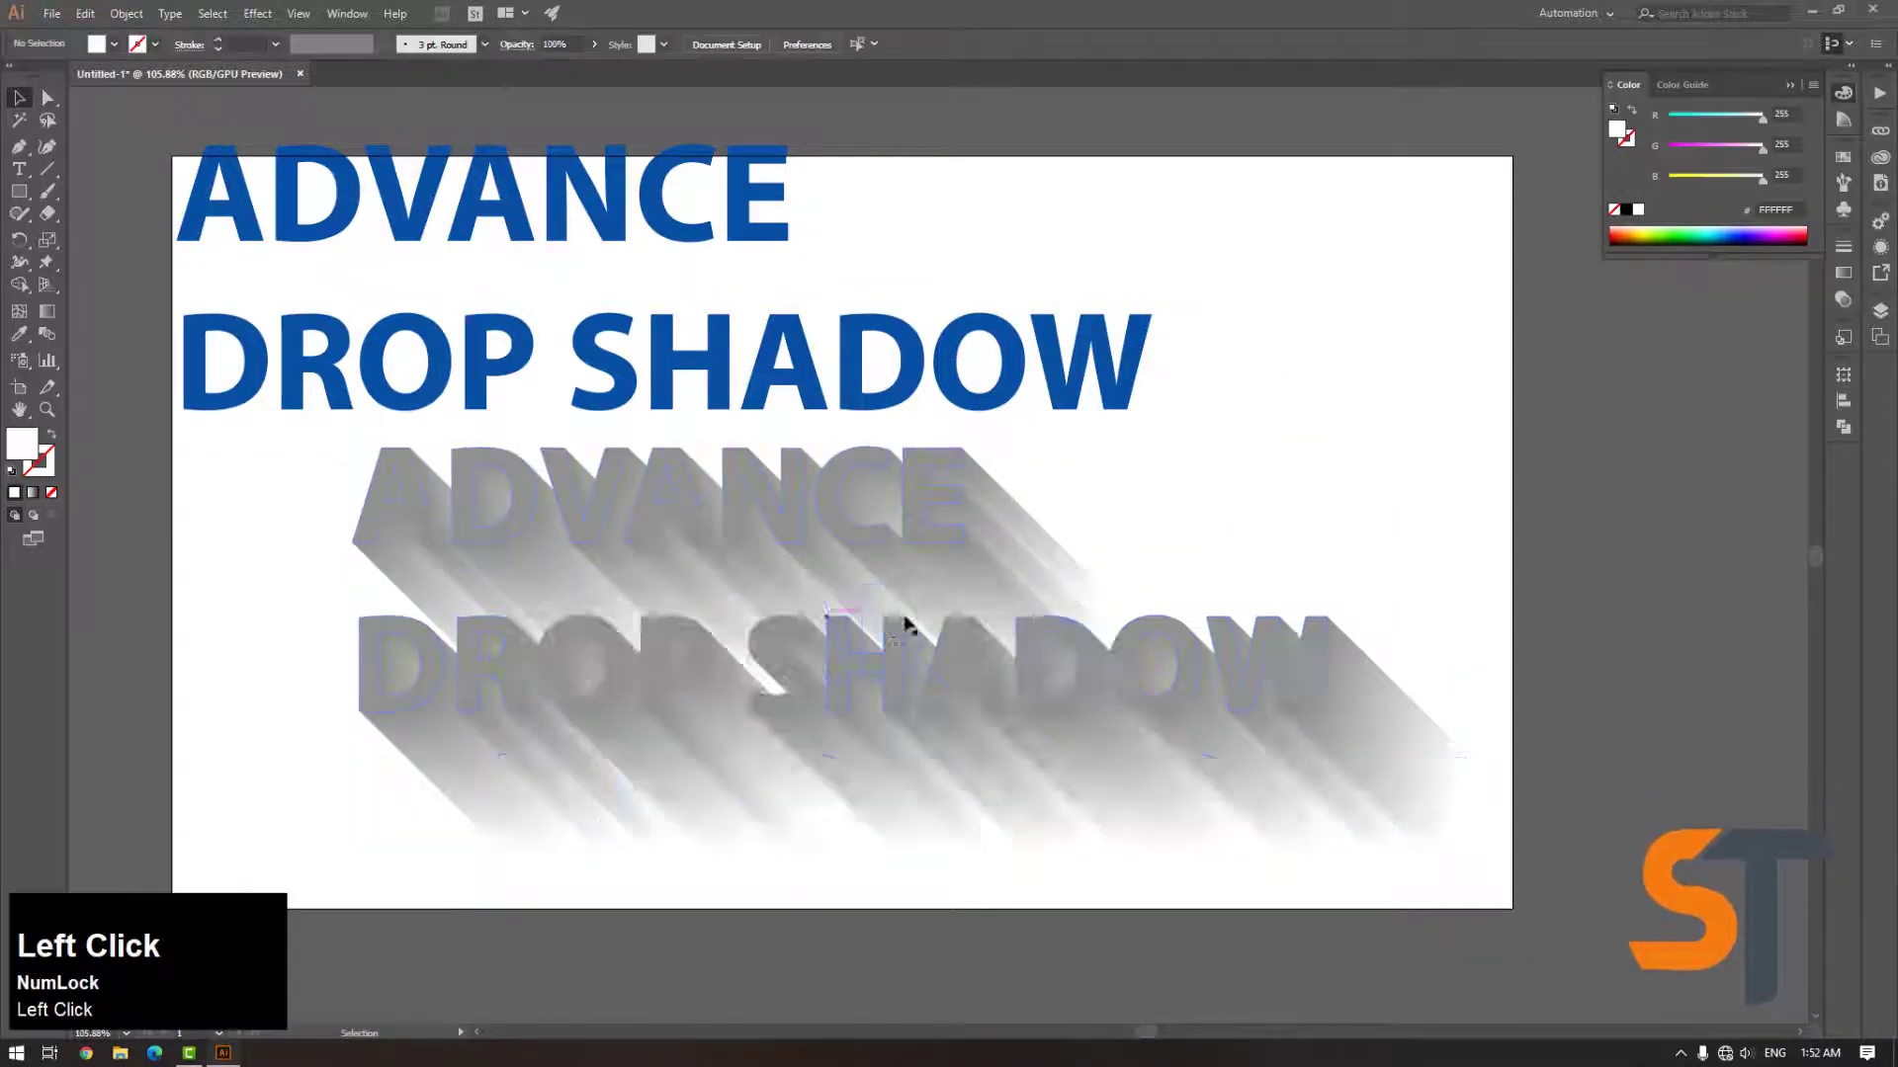
click(283, 222)
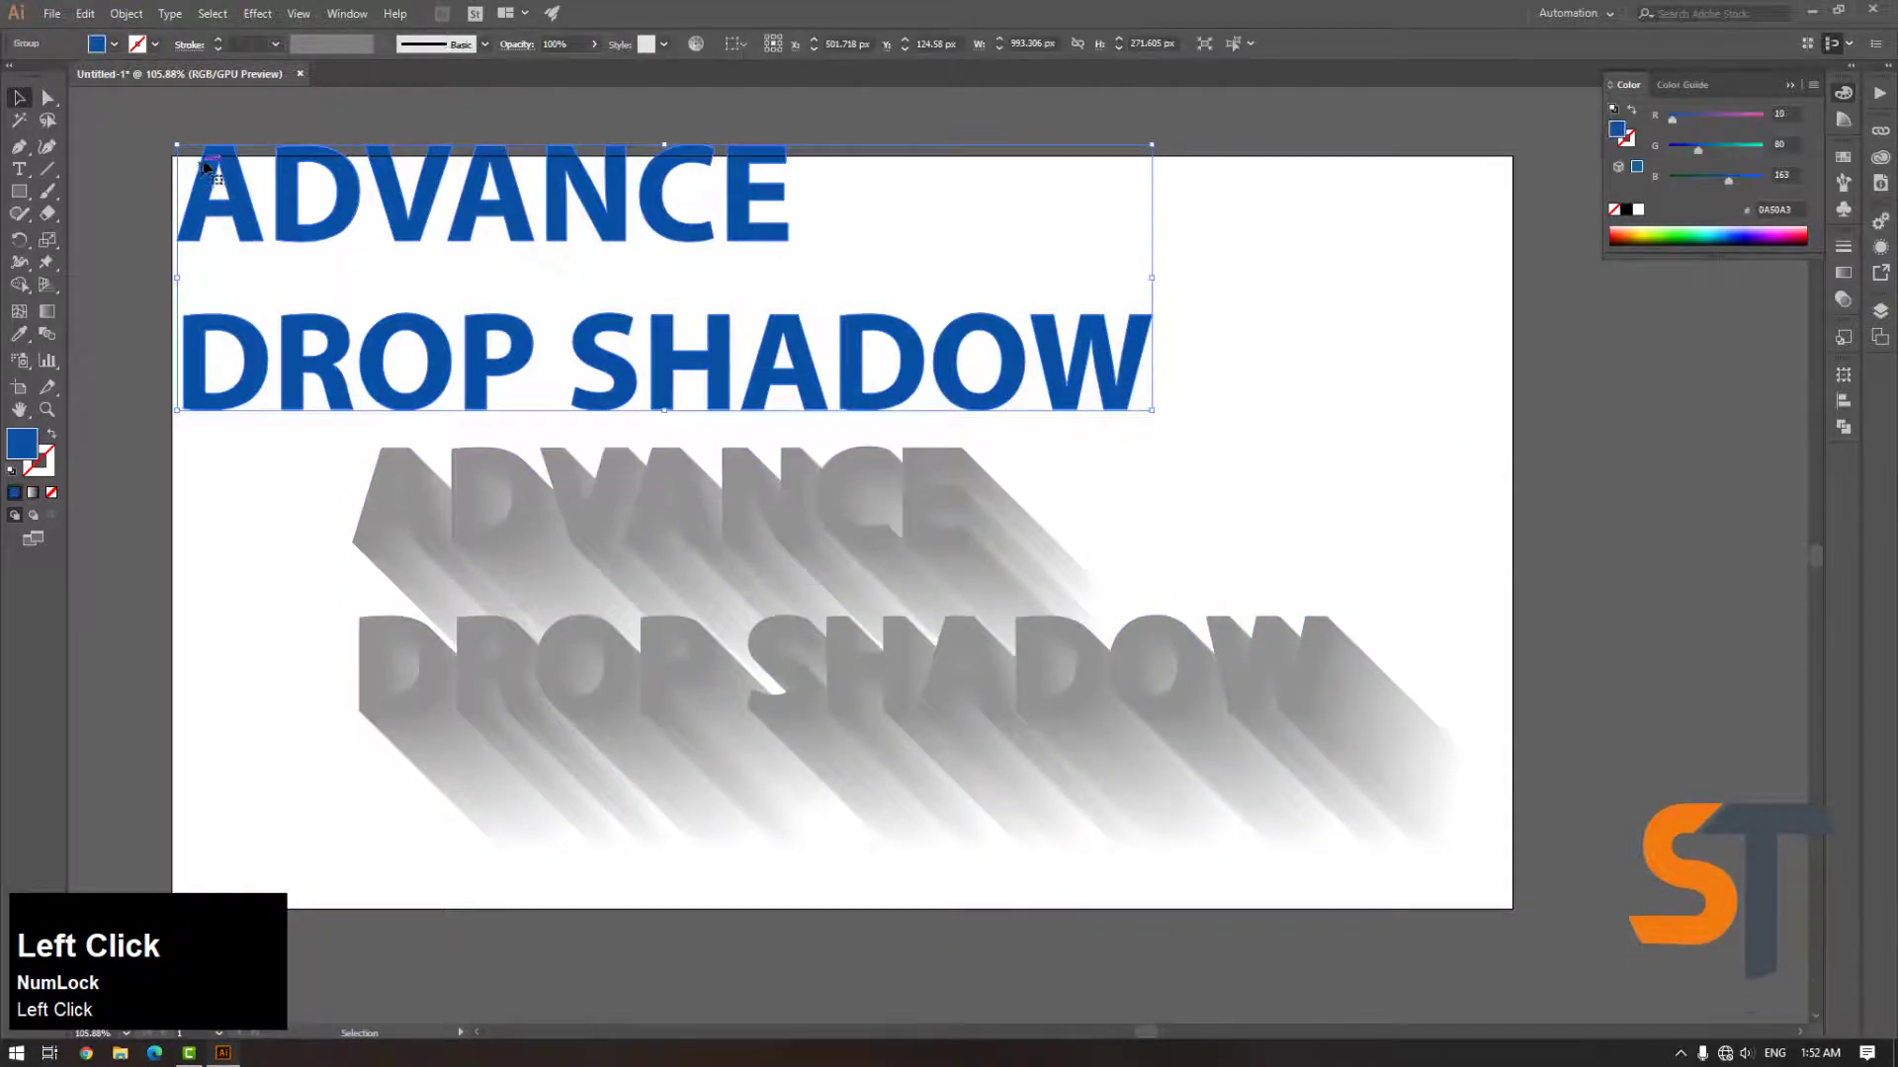
drag(202, 156, 386, 457)
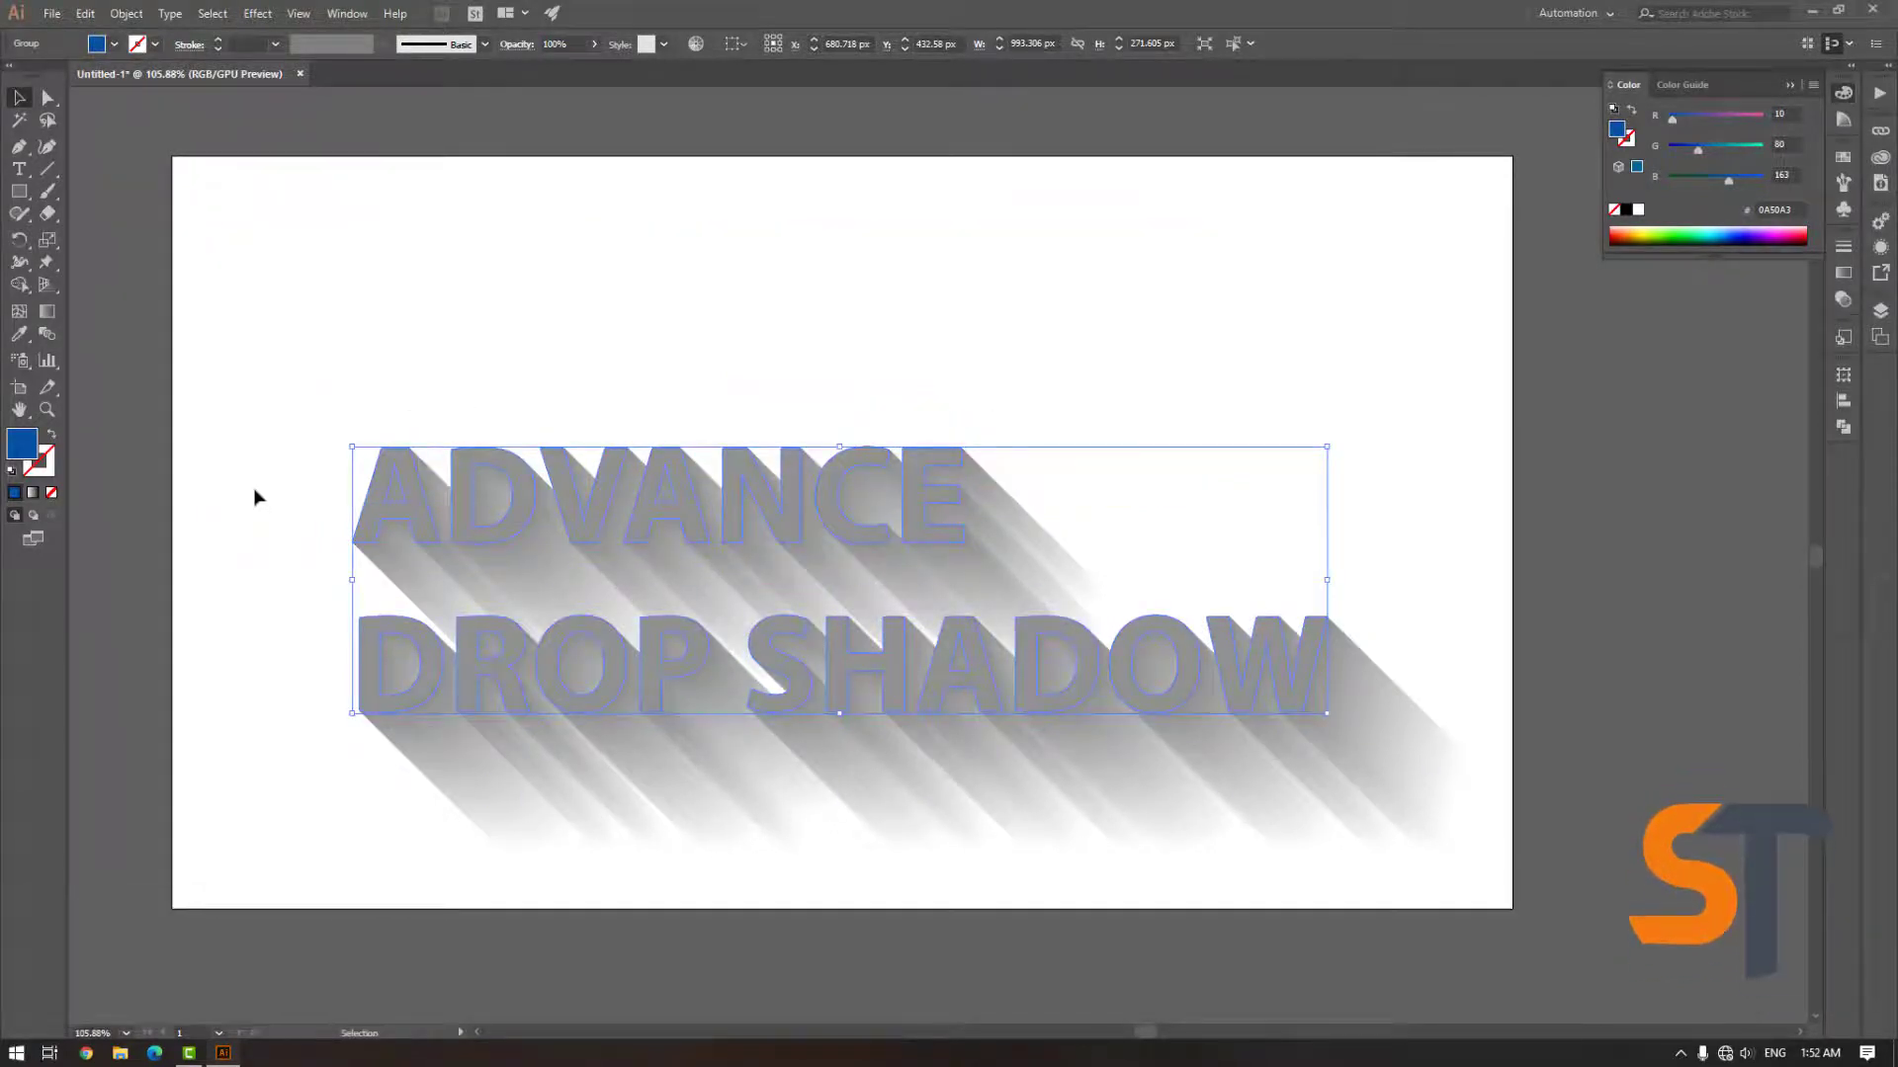
Bring the blue text to the front above the blend
right_click(887, 465)
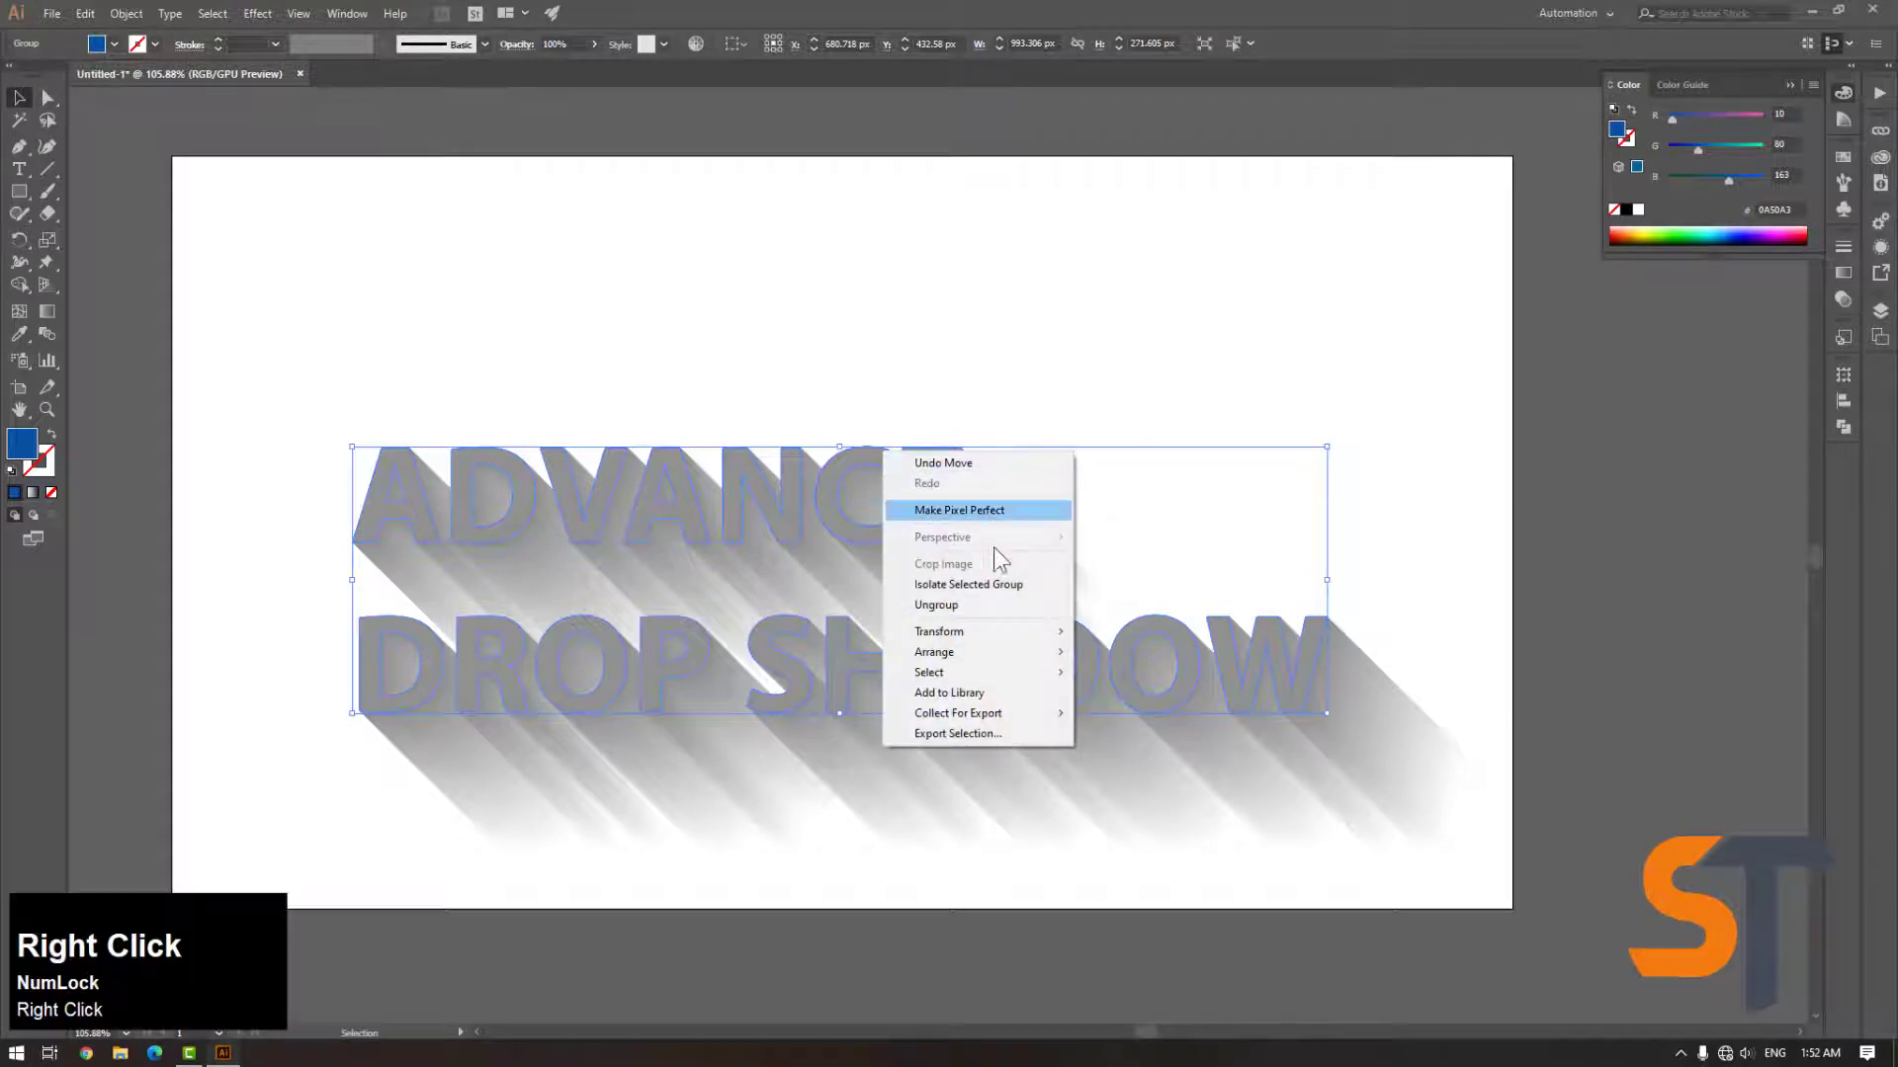
mouse_move(1019, 636)
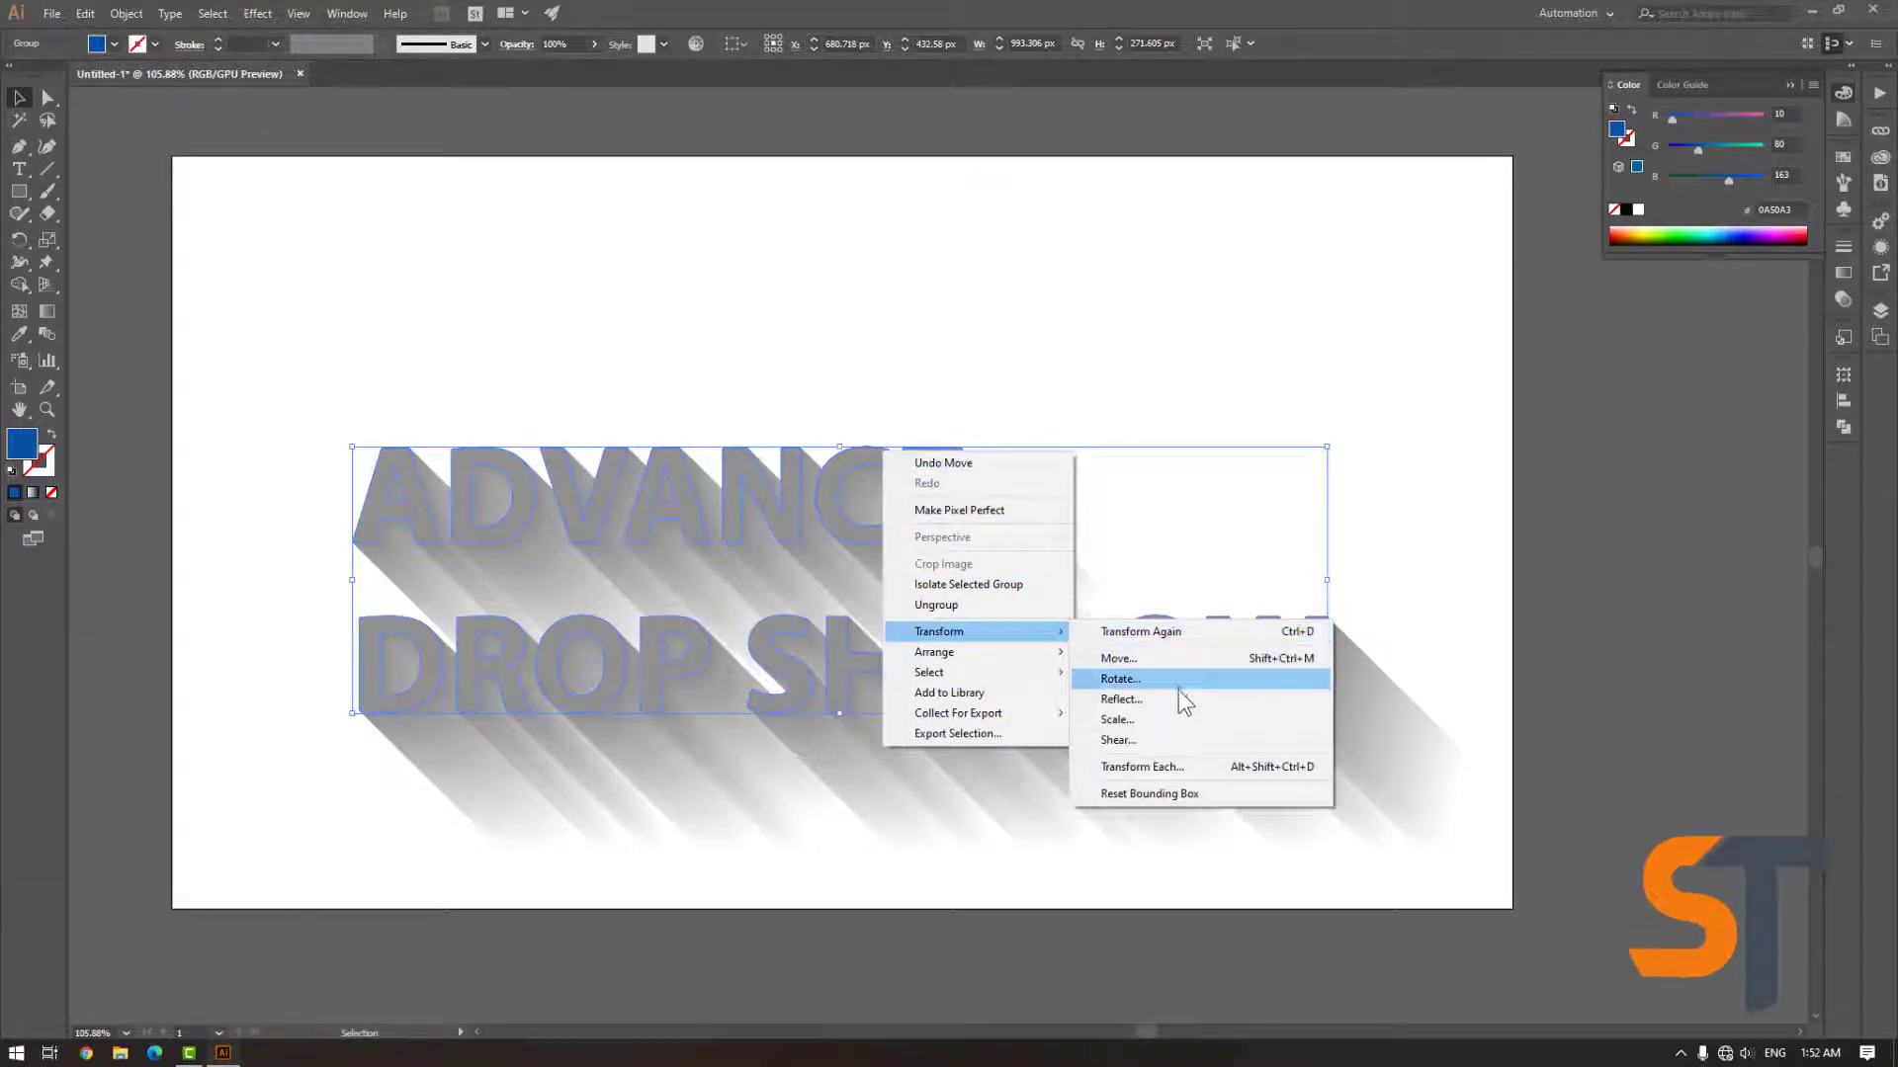
mouse_move(949, 652)
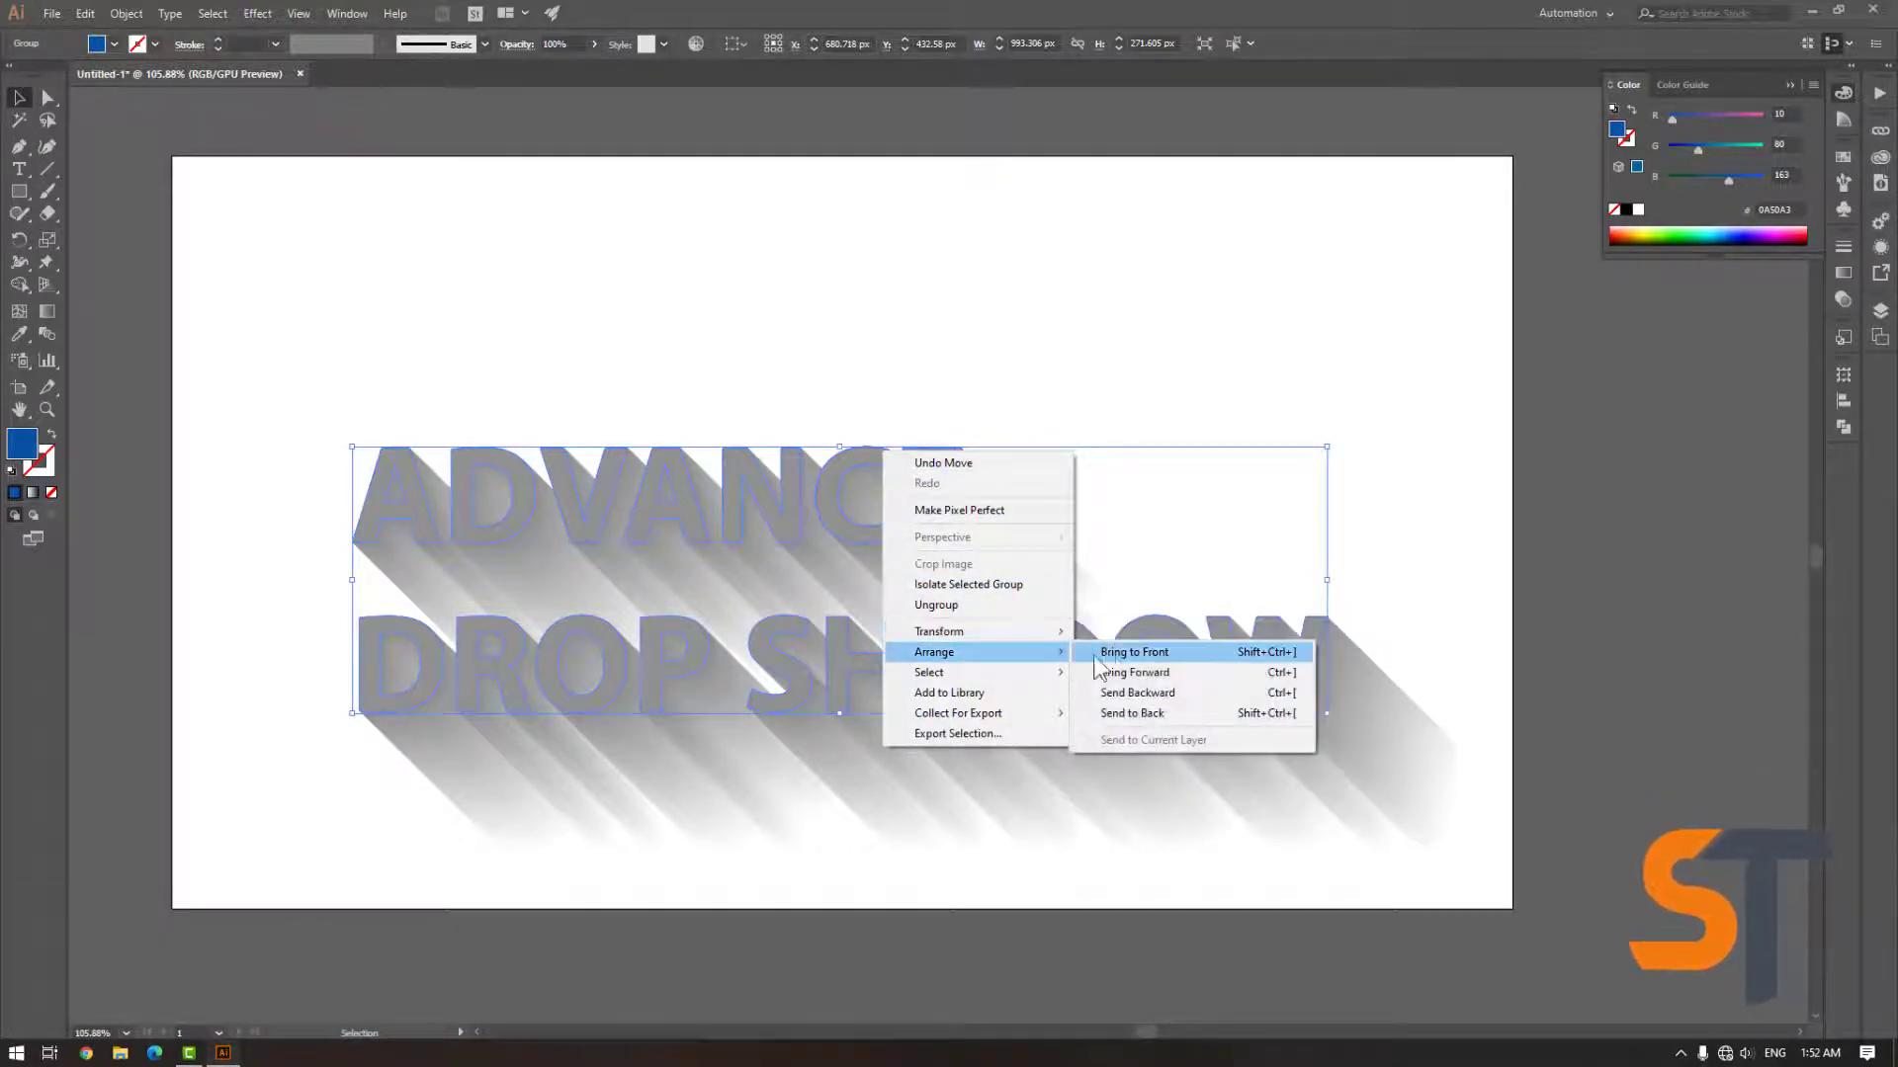
click(1119, 654)
click(707, 360)
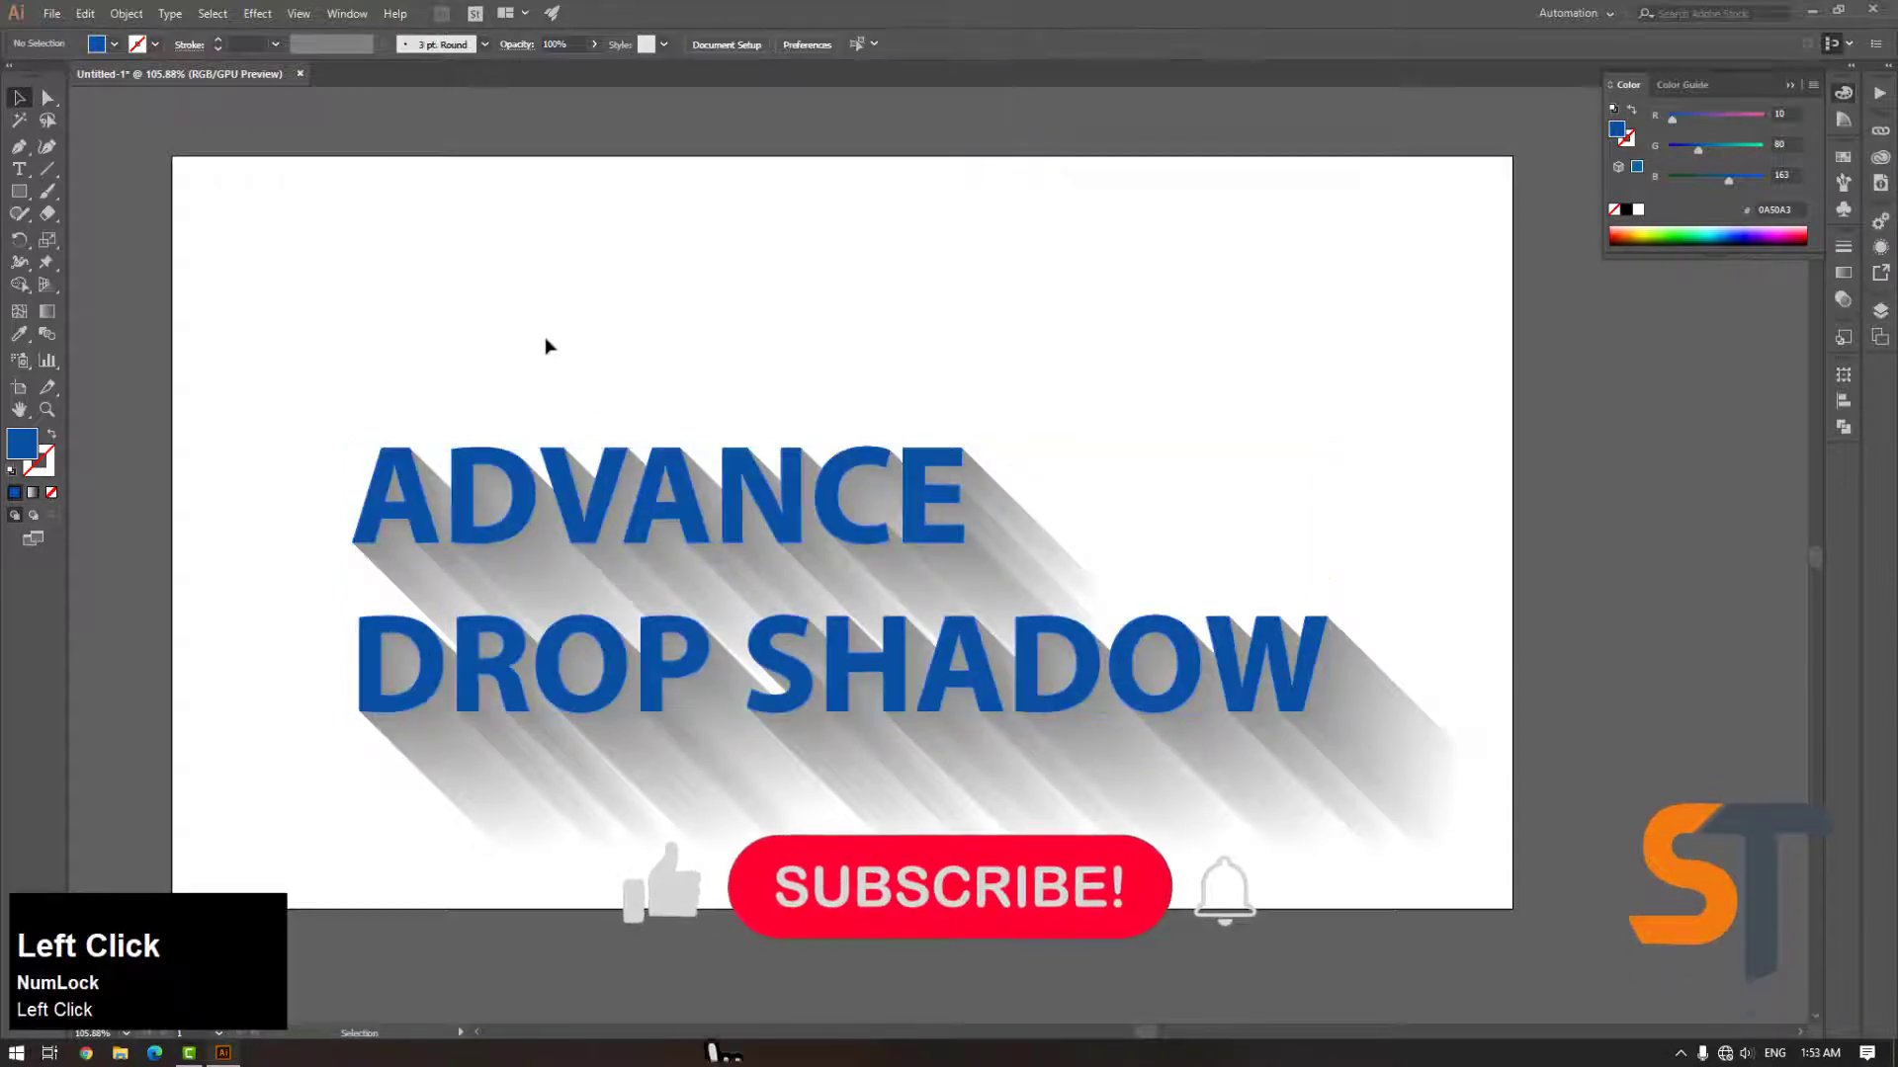
Change the blue text's fill colour to a brighter blue 0080FF
click(684, 496)
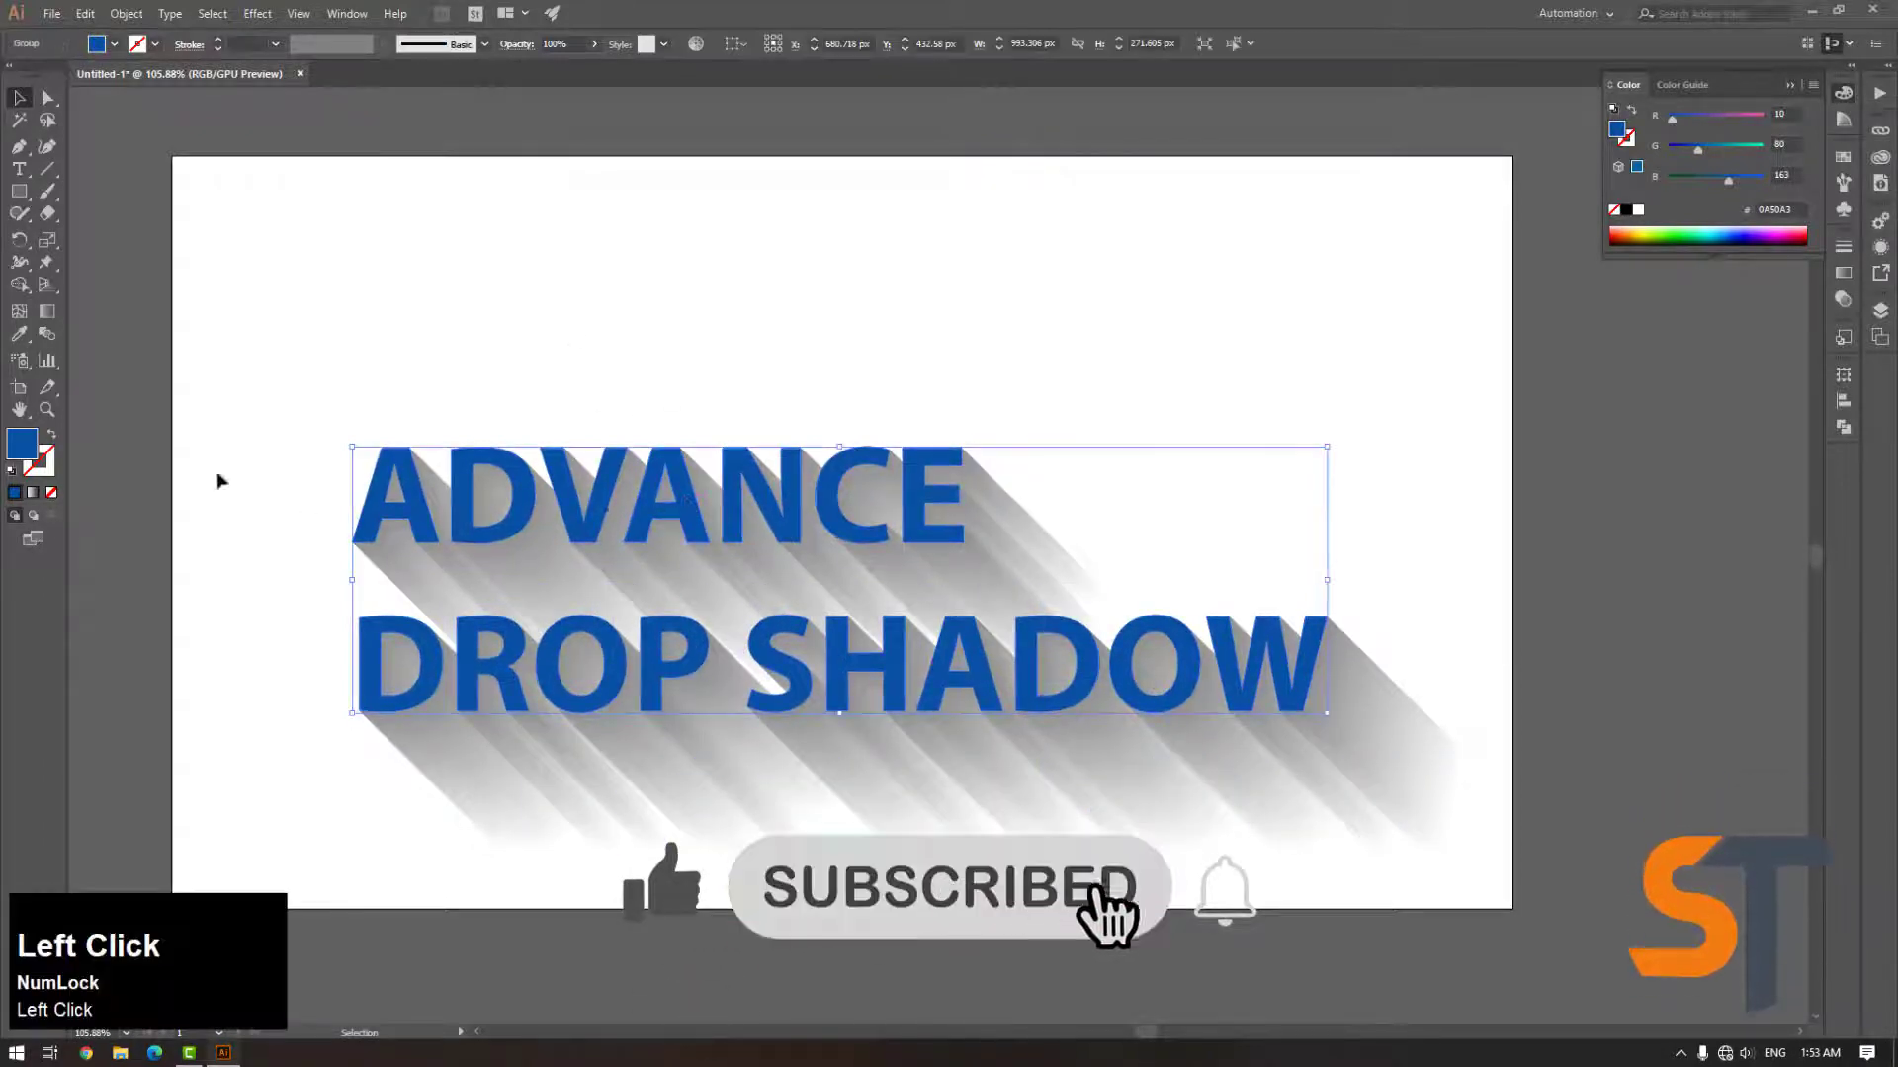
double_click(19, 450)
click(922, 492)
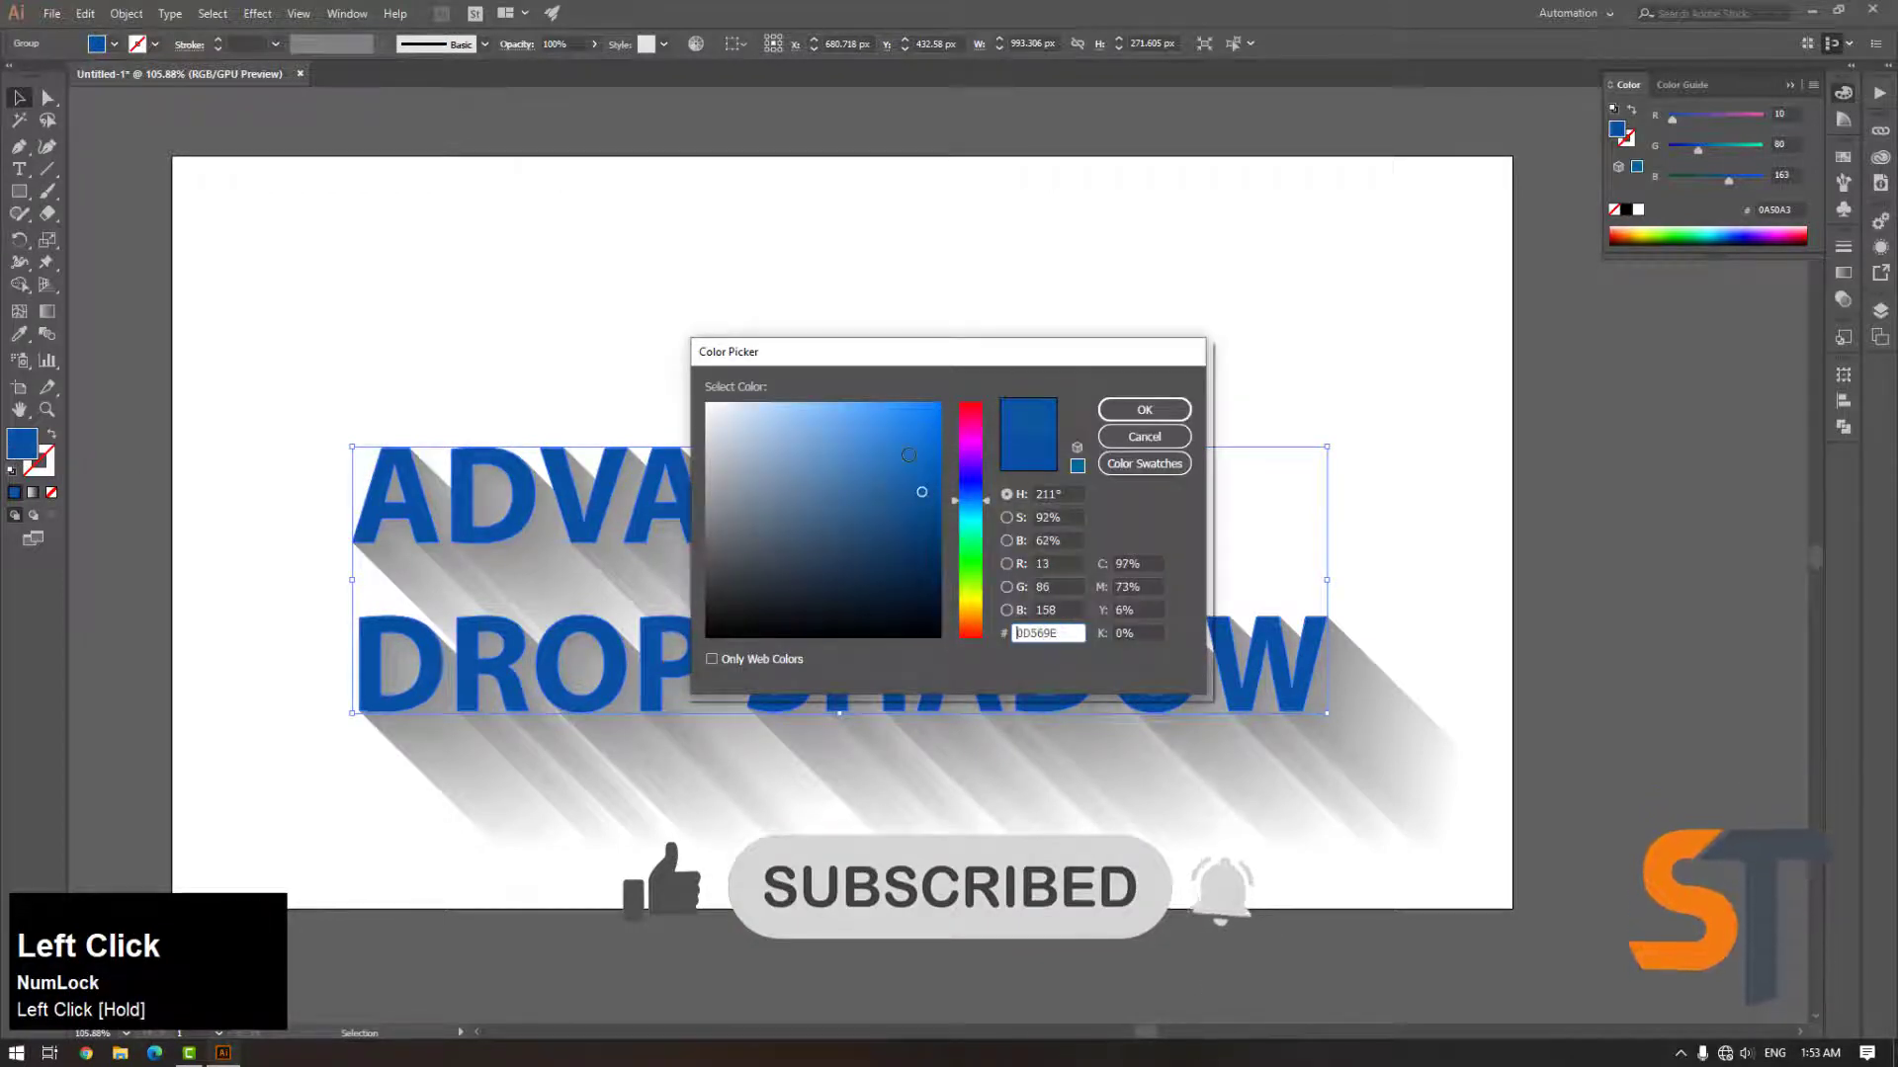
click(1121, 420)
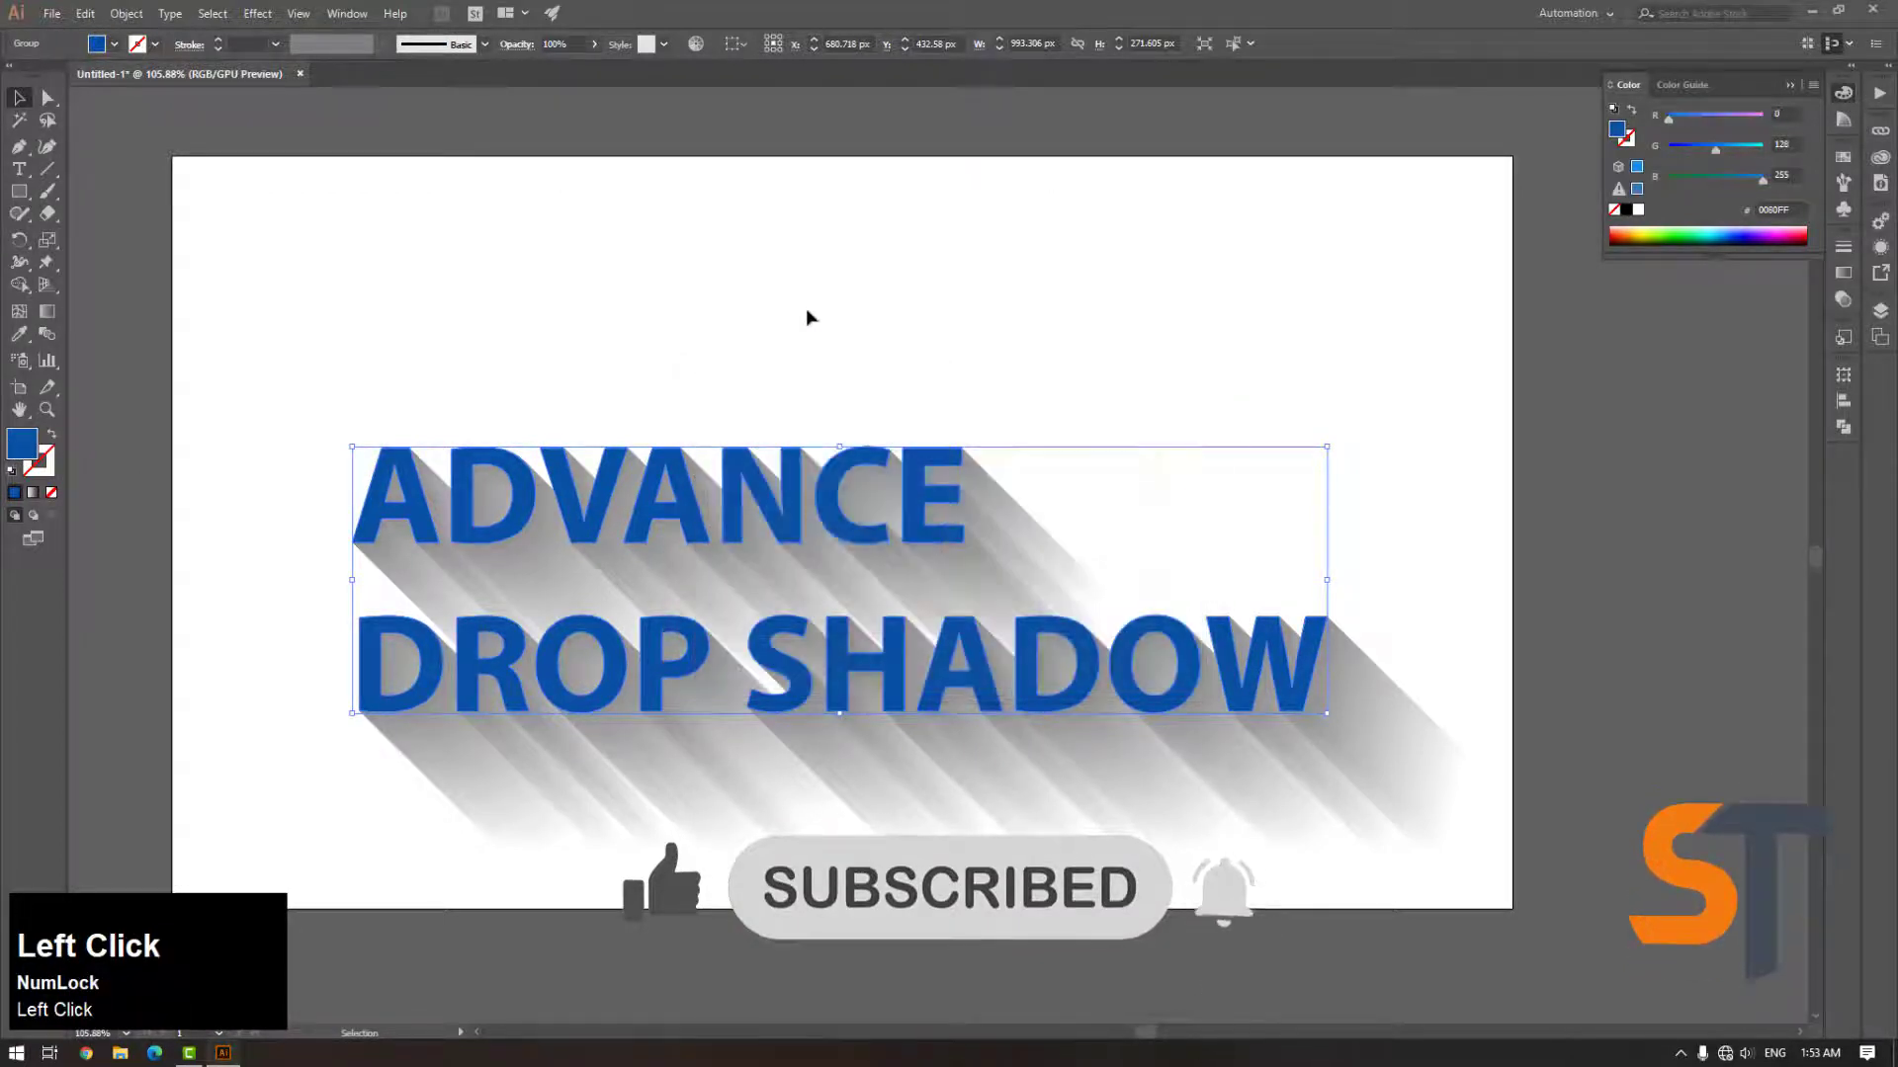
click(563, 521)
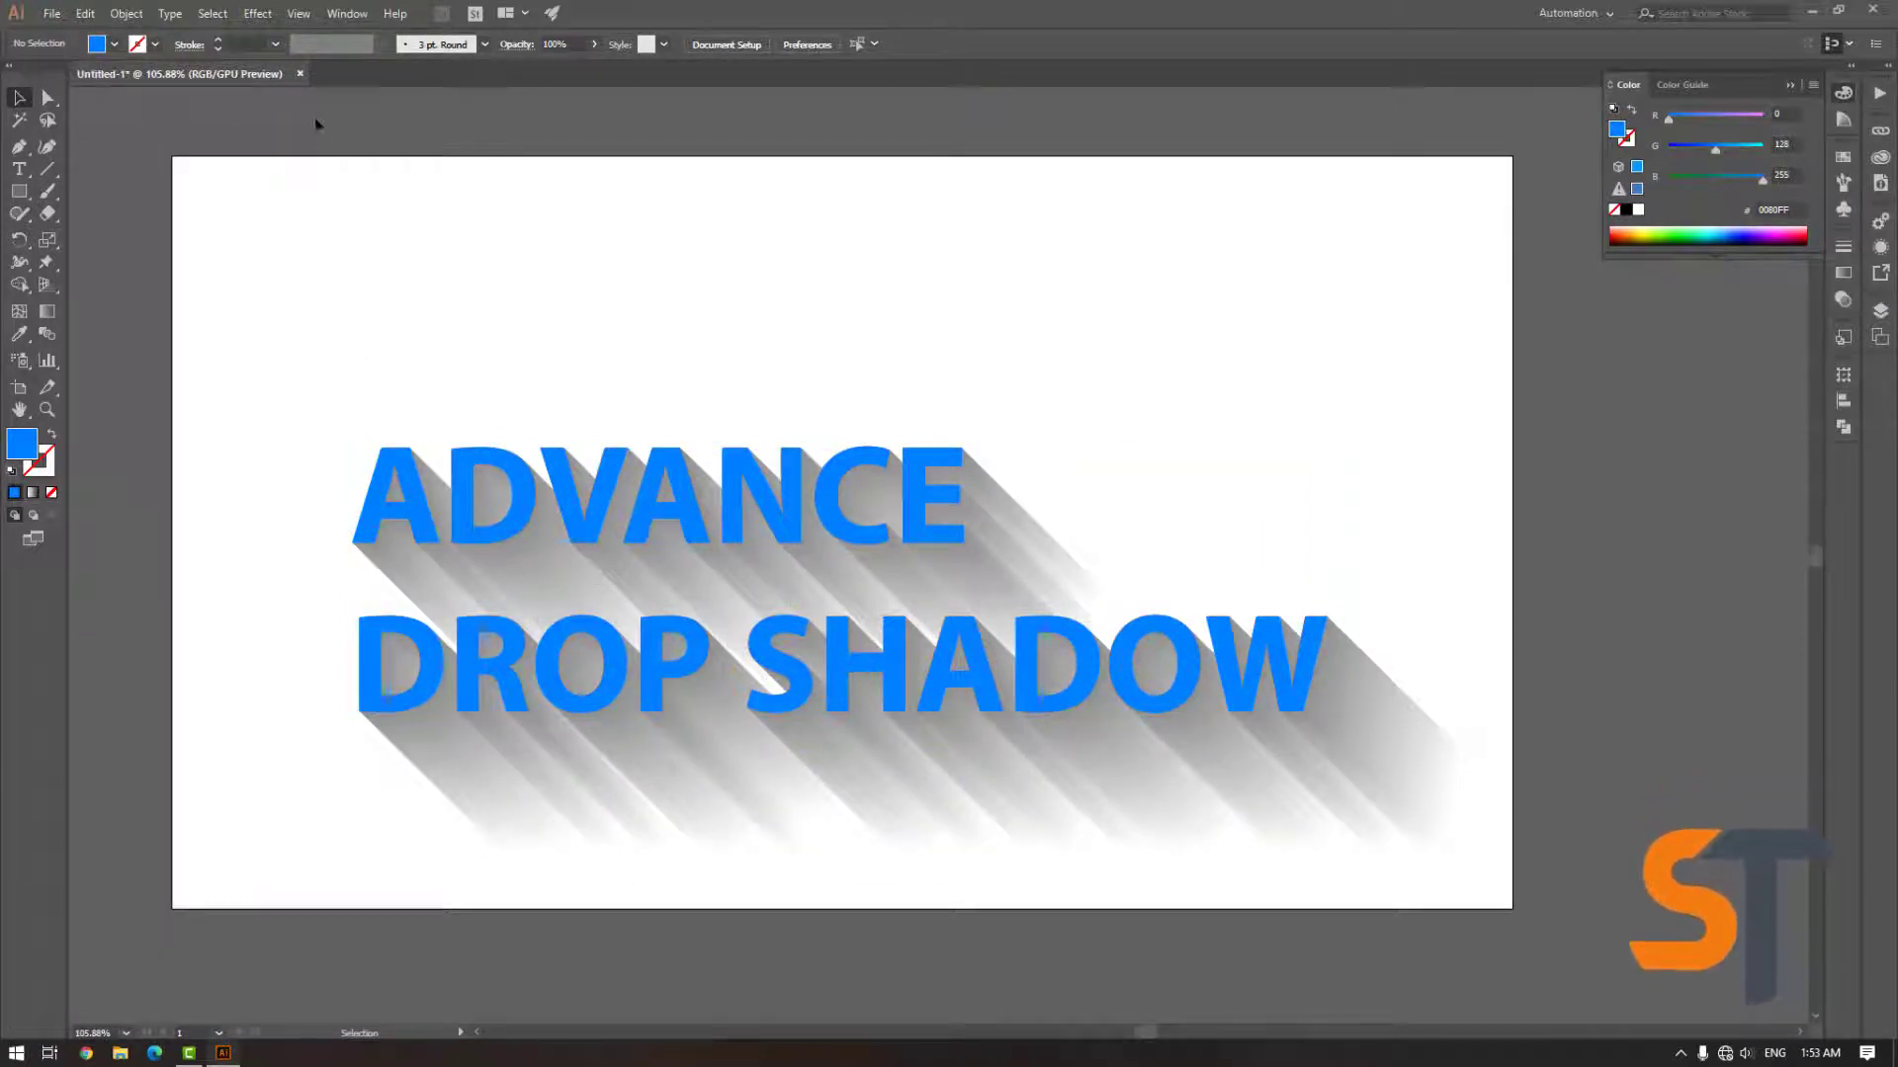
Create a new document with the Web Common preset of 1366 x 768 px
ctrl+click(353, 233)
key(ctrl+n)
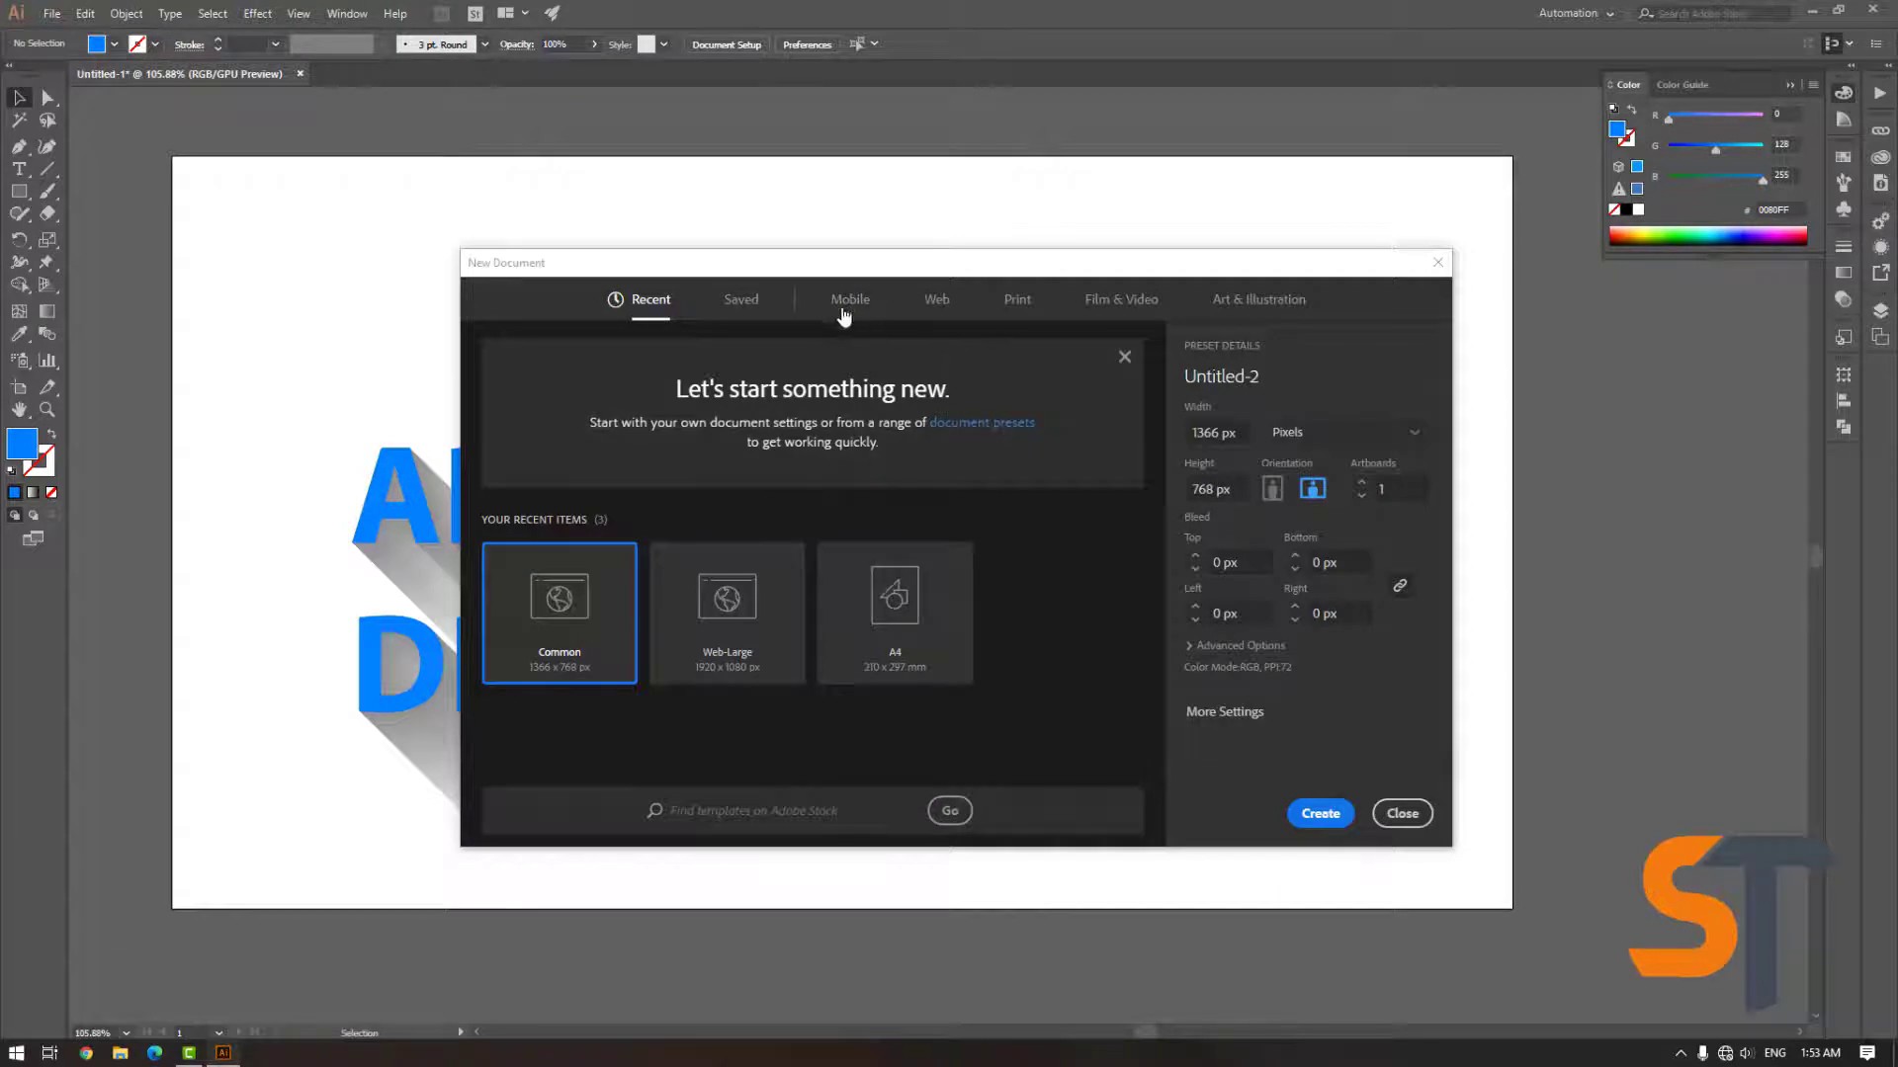
click(929, 300)
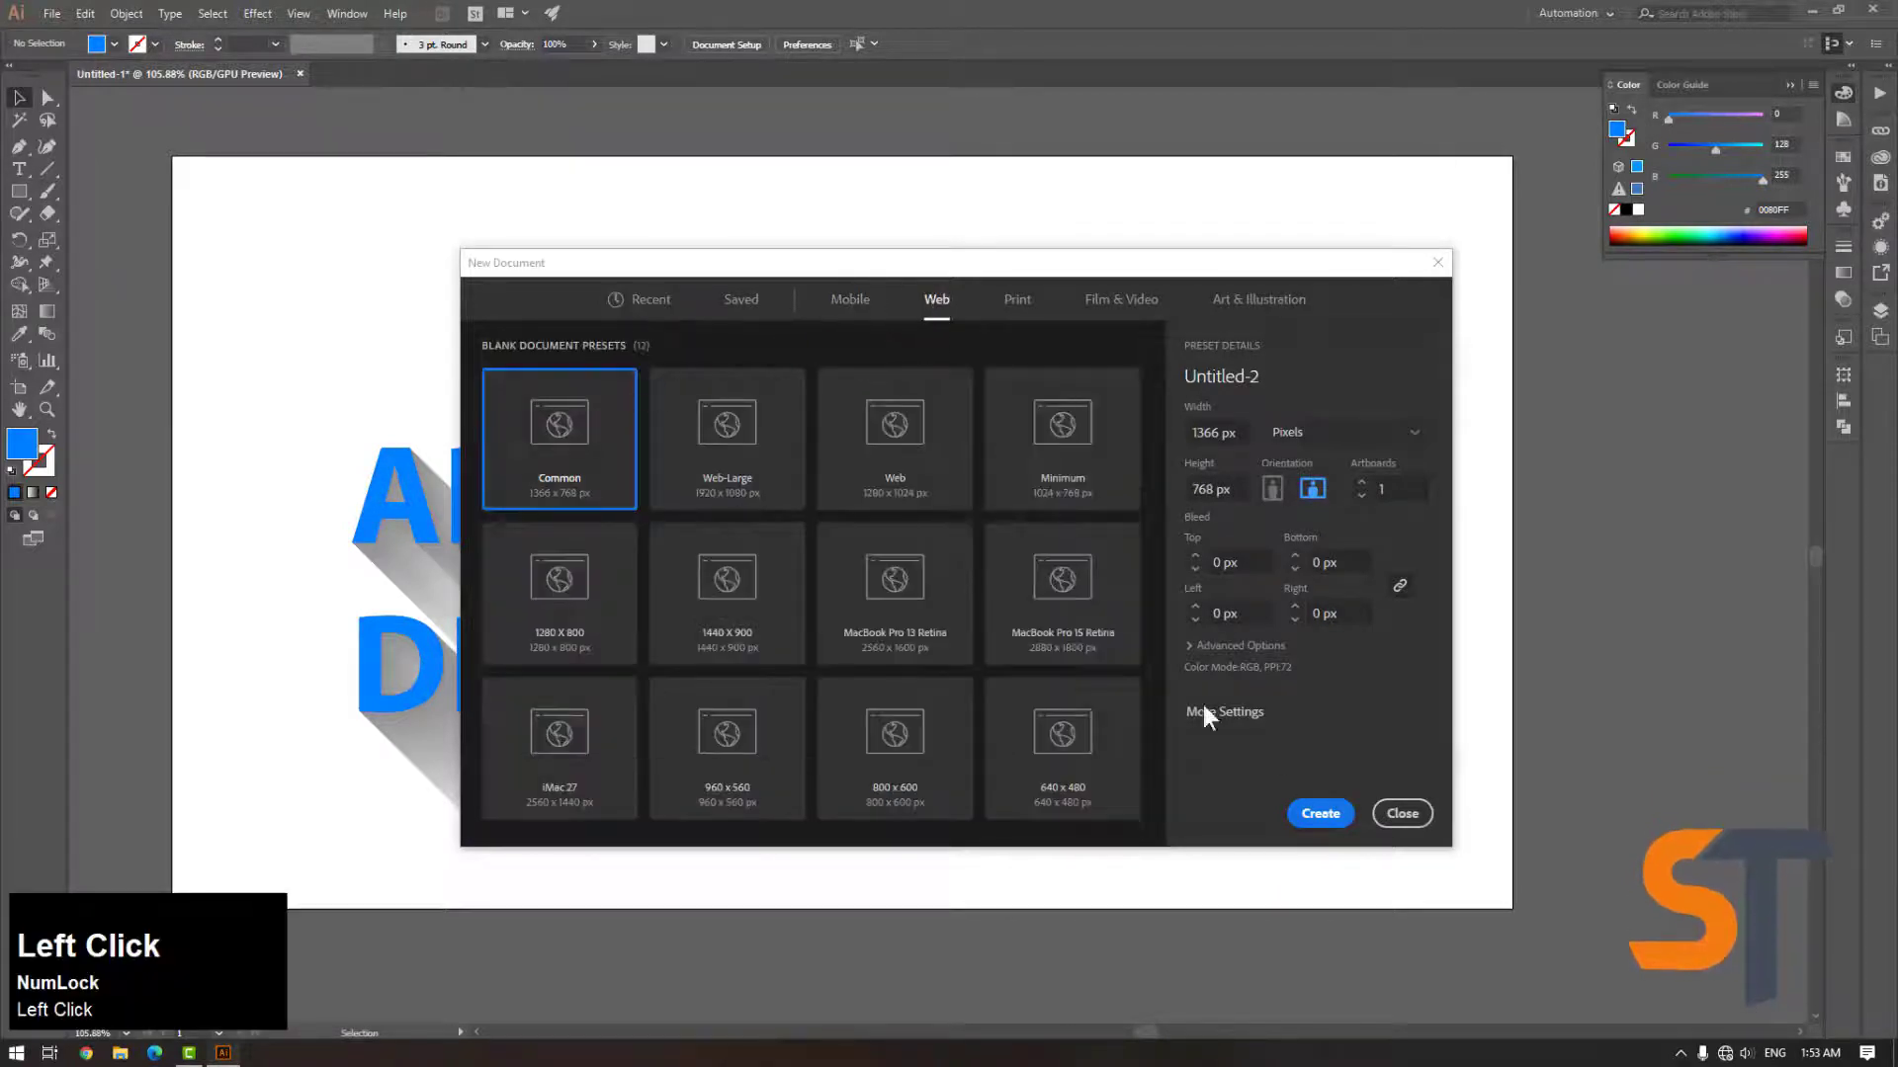
click(1319, 814)
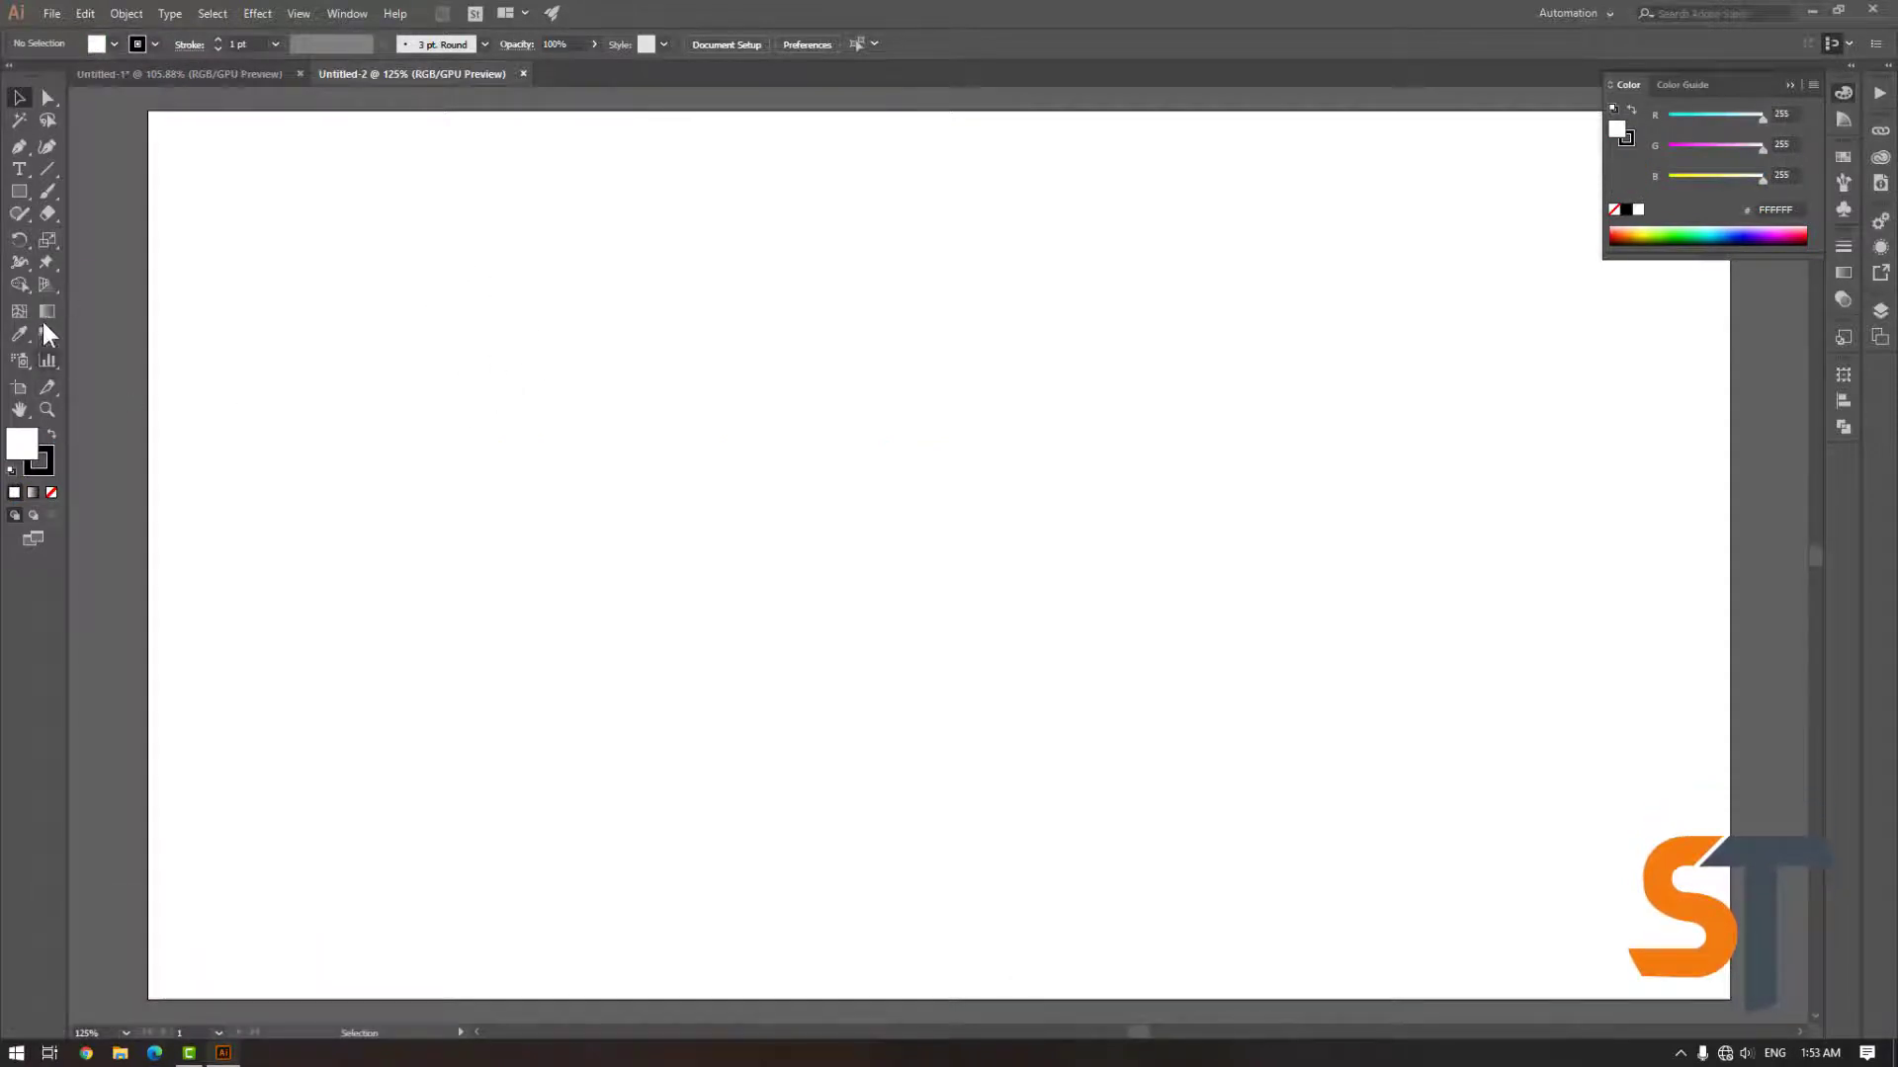
Add point text reading "3D SHADOW" on the new artboard
click(21, 169)
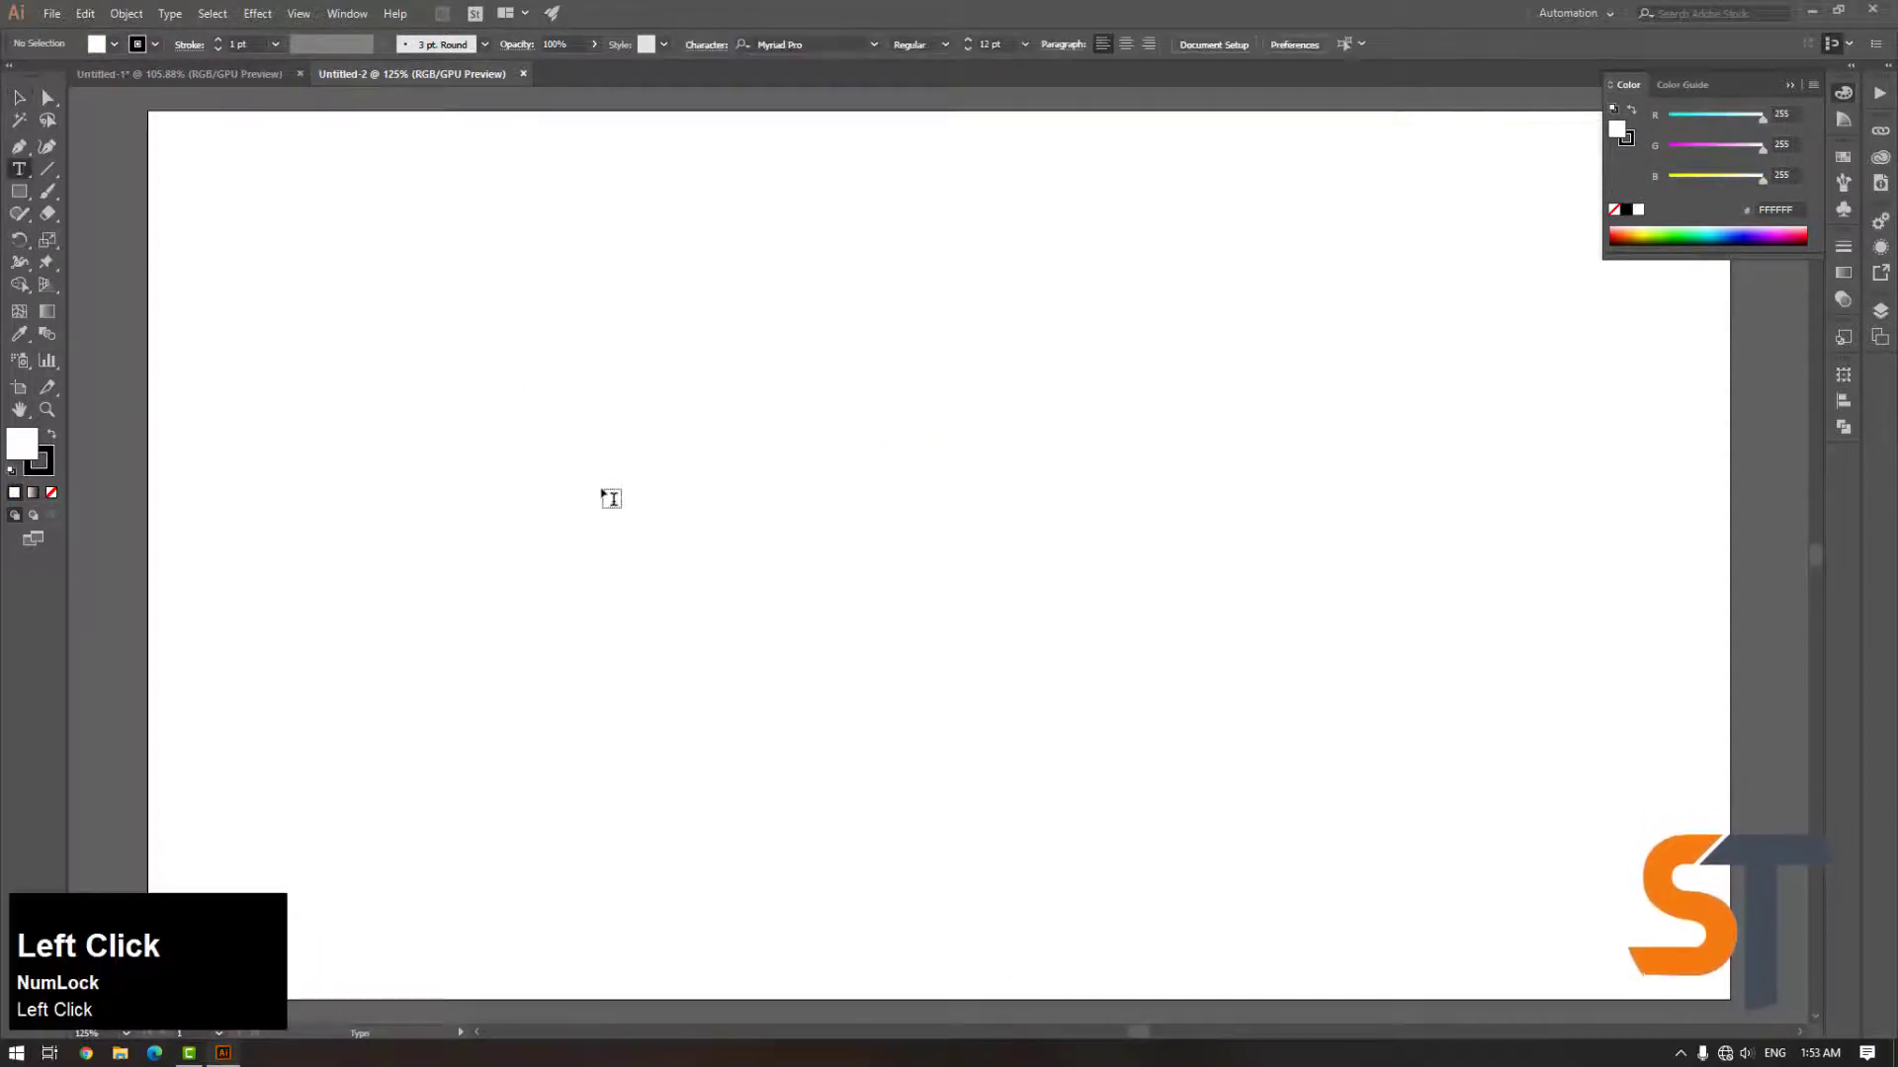
click(596, 466)
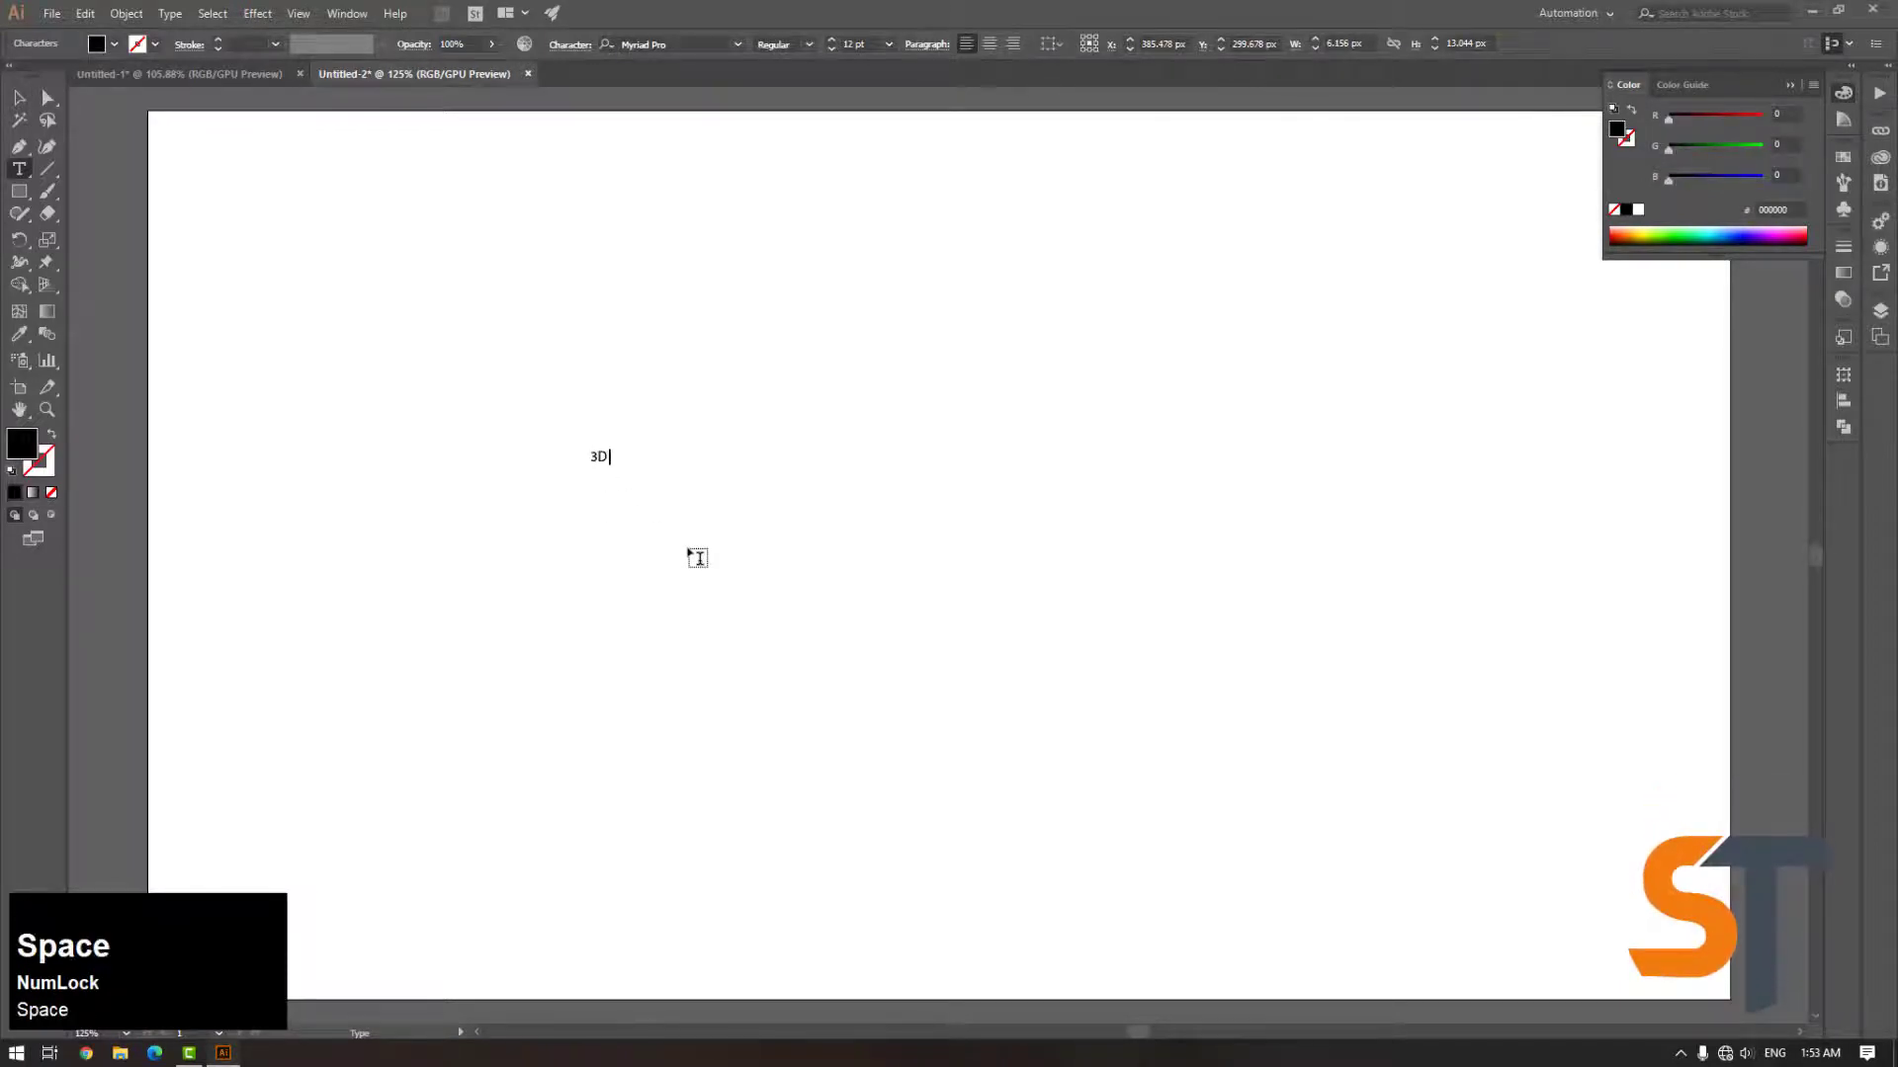
text(3D SH)
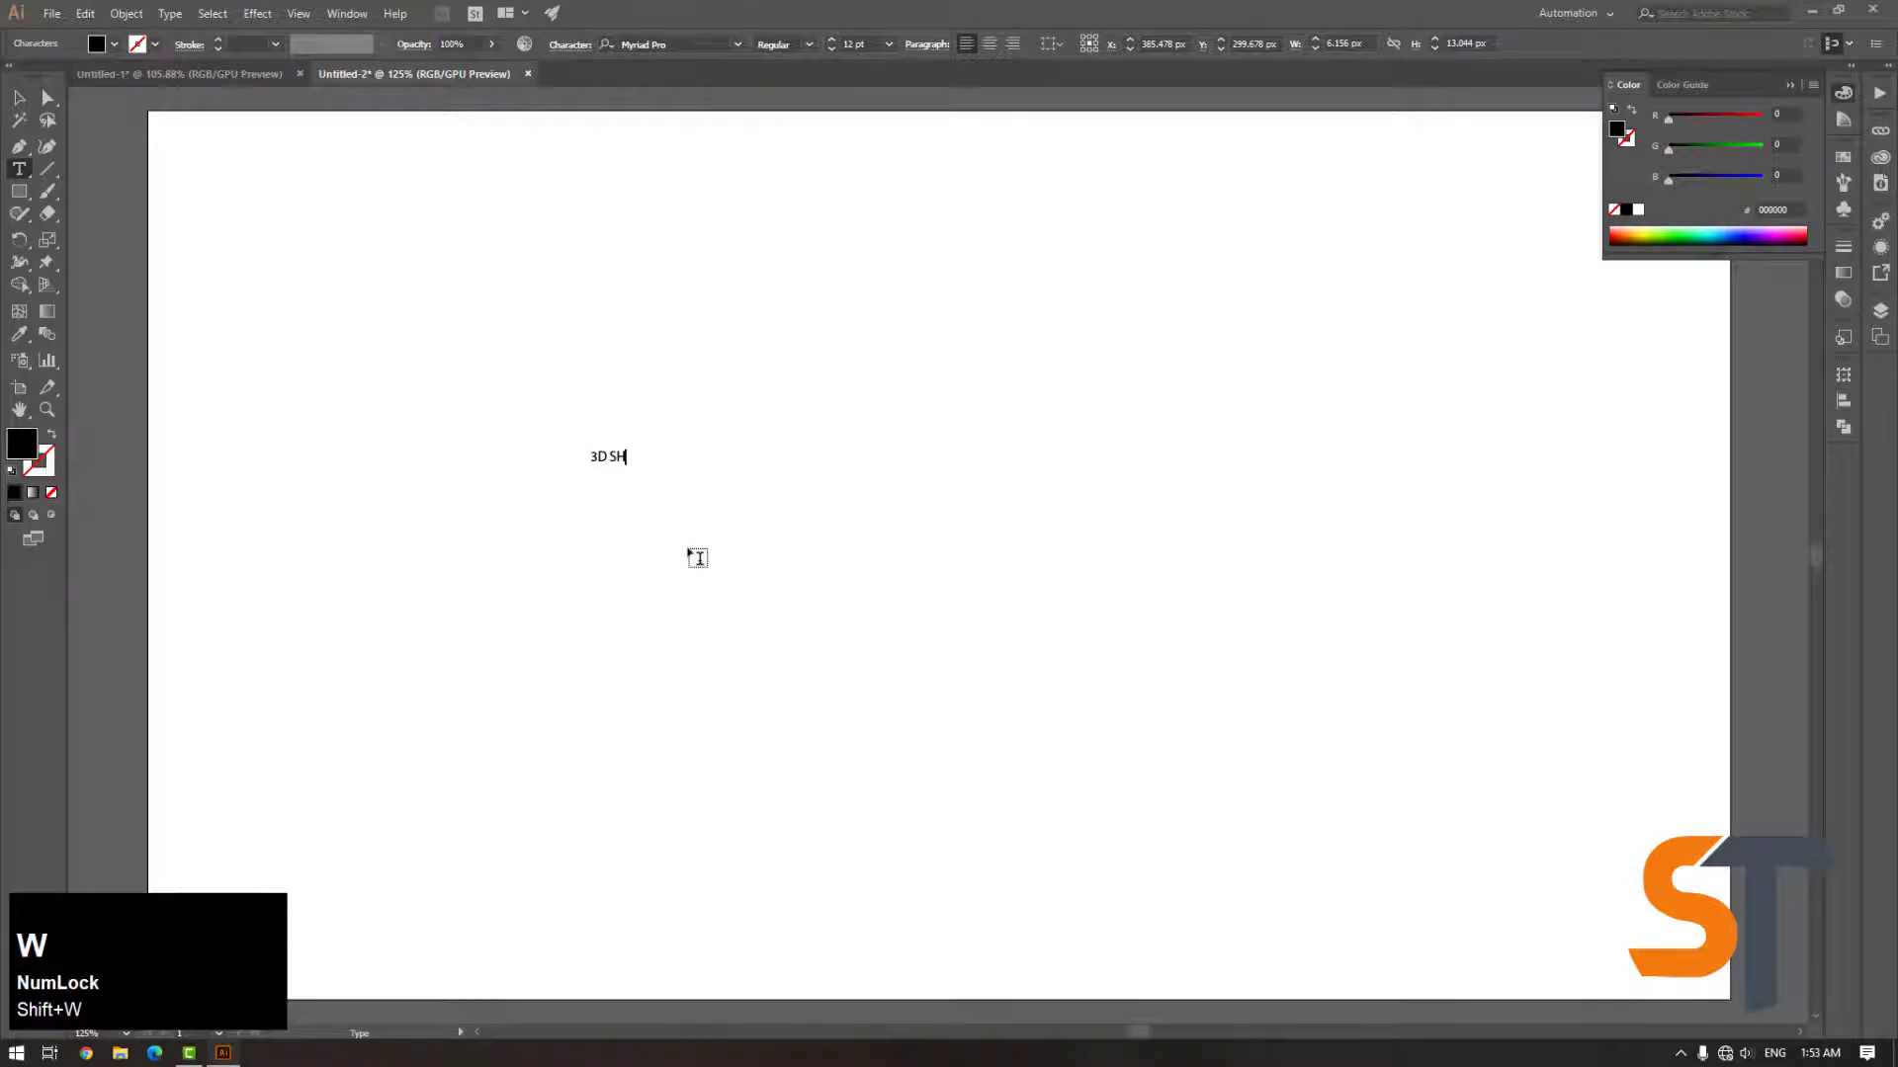
text(OWW)
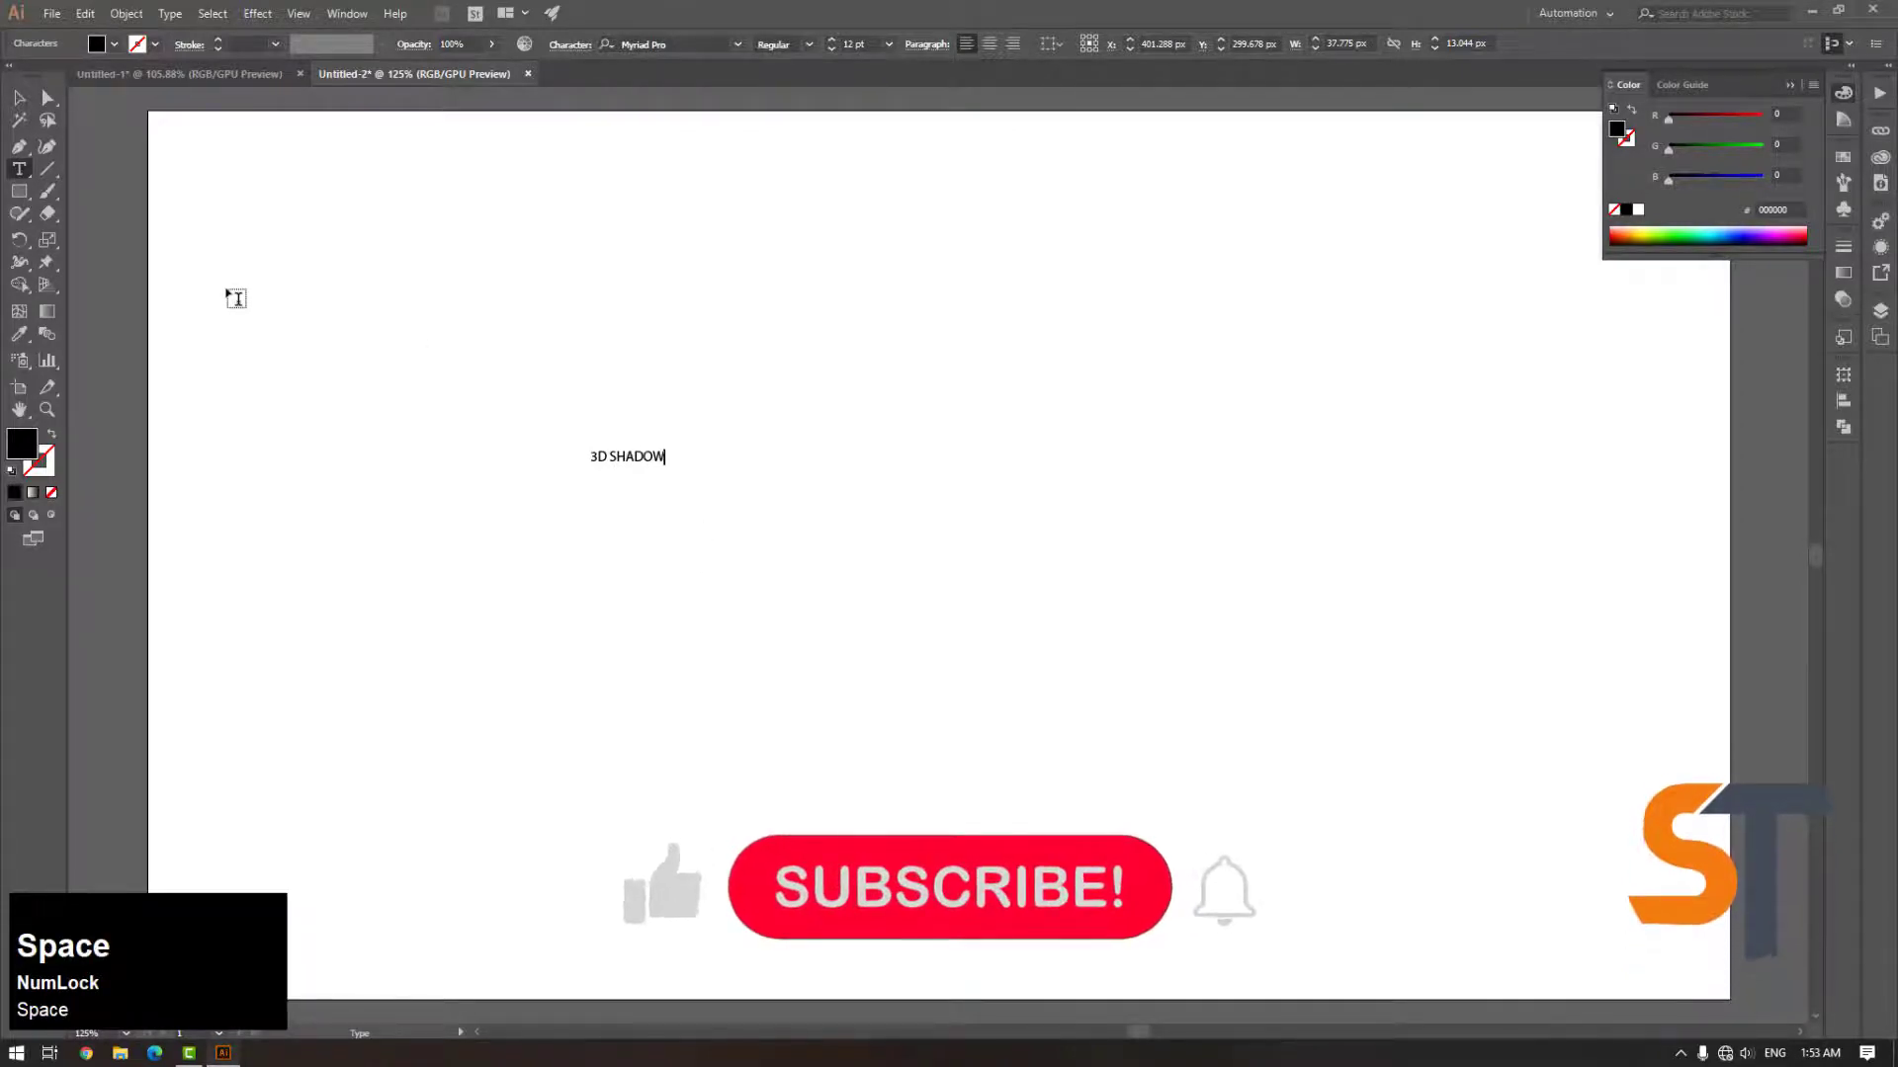
Scale the 3D SHADOW text up proportionally to a large headline size
click(19, 99)
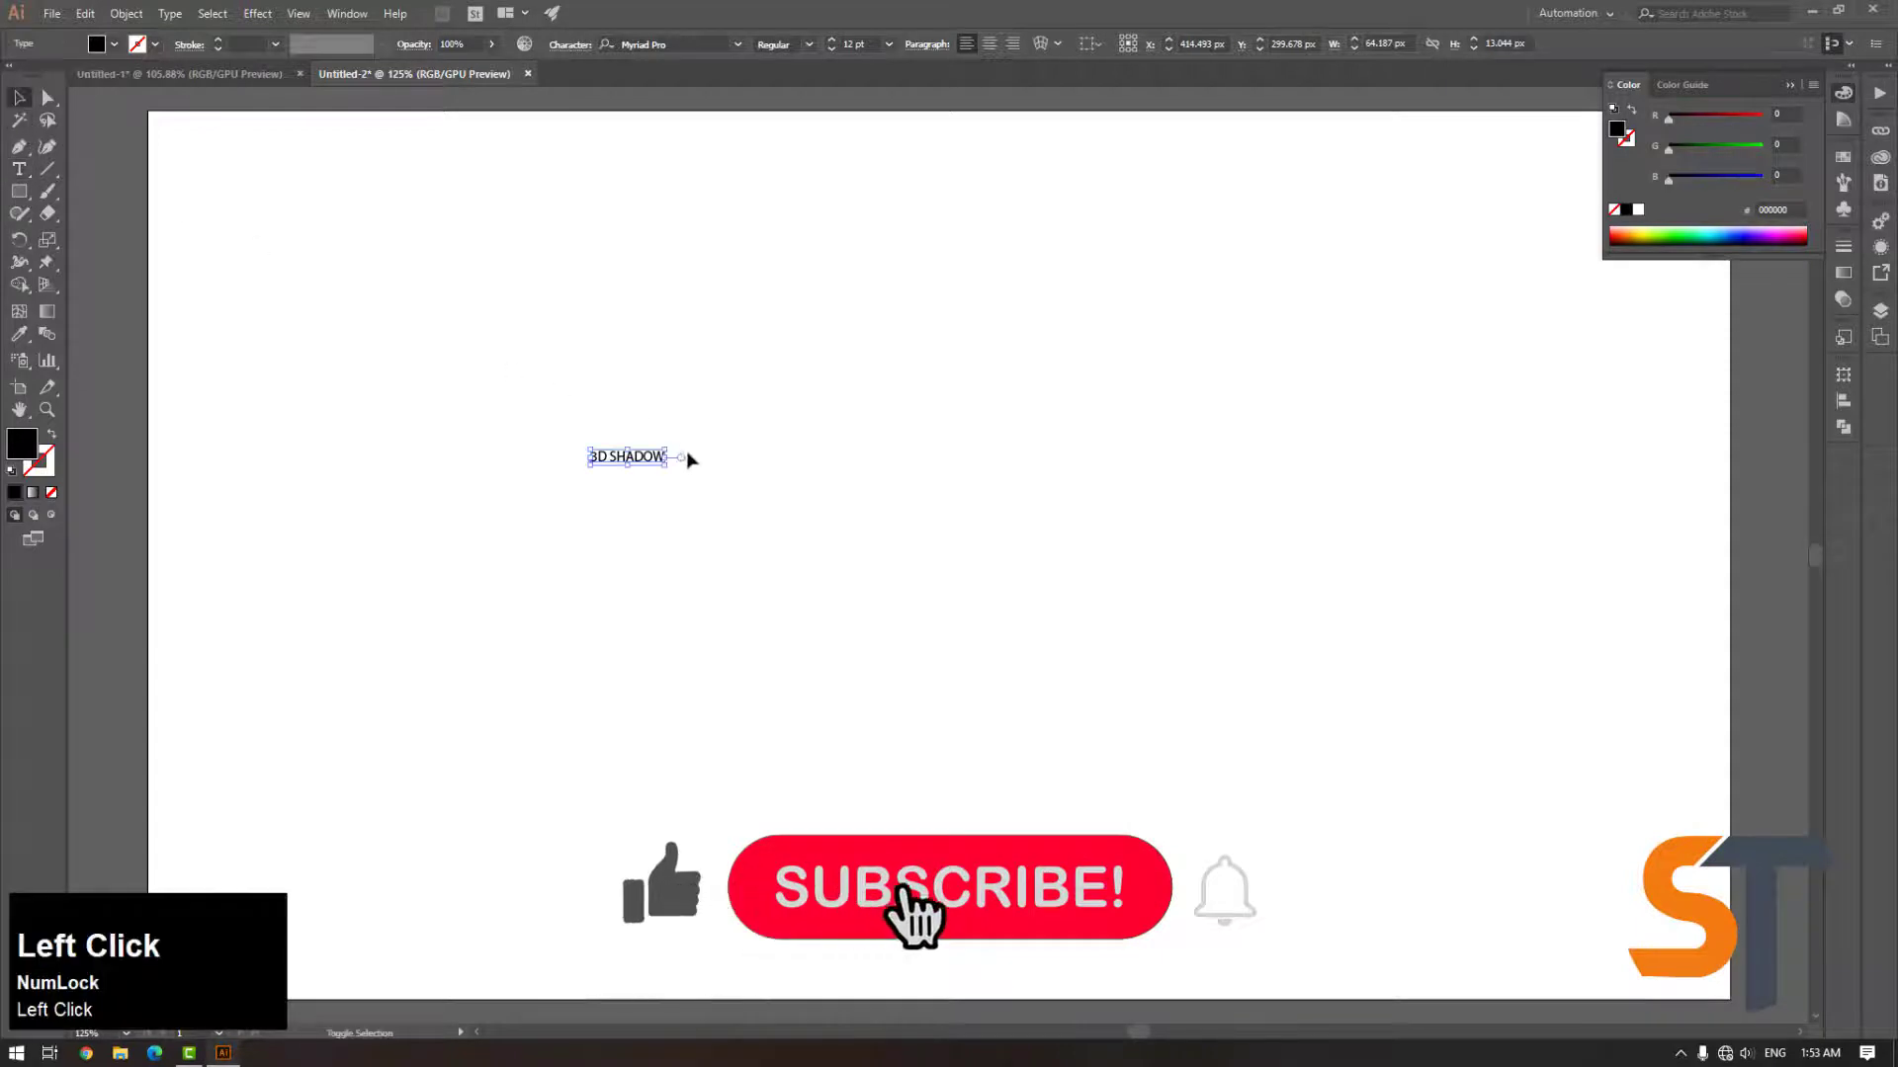
drag(668, 446, 1237, 275)
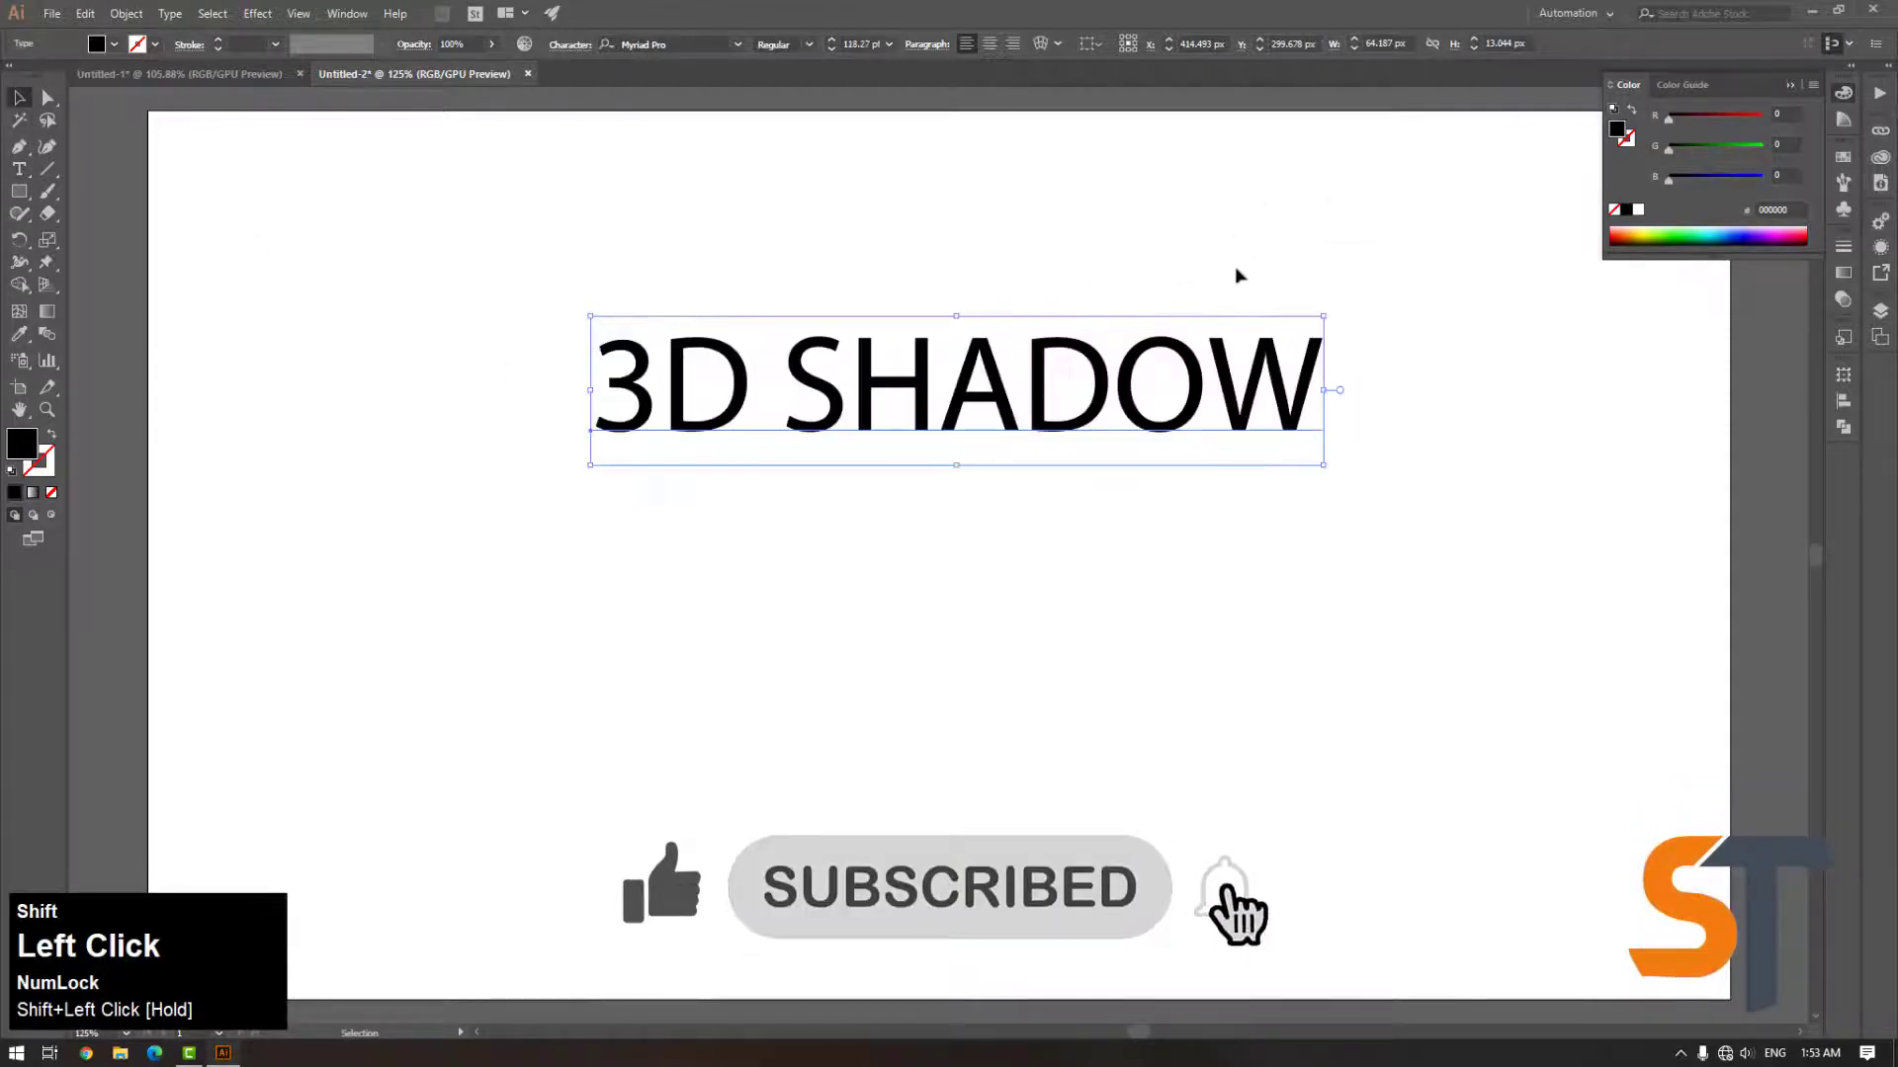
Set the 3D SHADOW text's font style to Bold and scale it up to span most of the artboard width
click(803, 46)
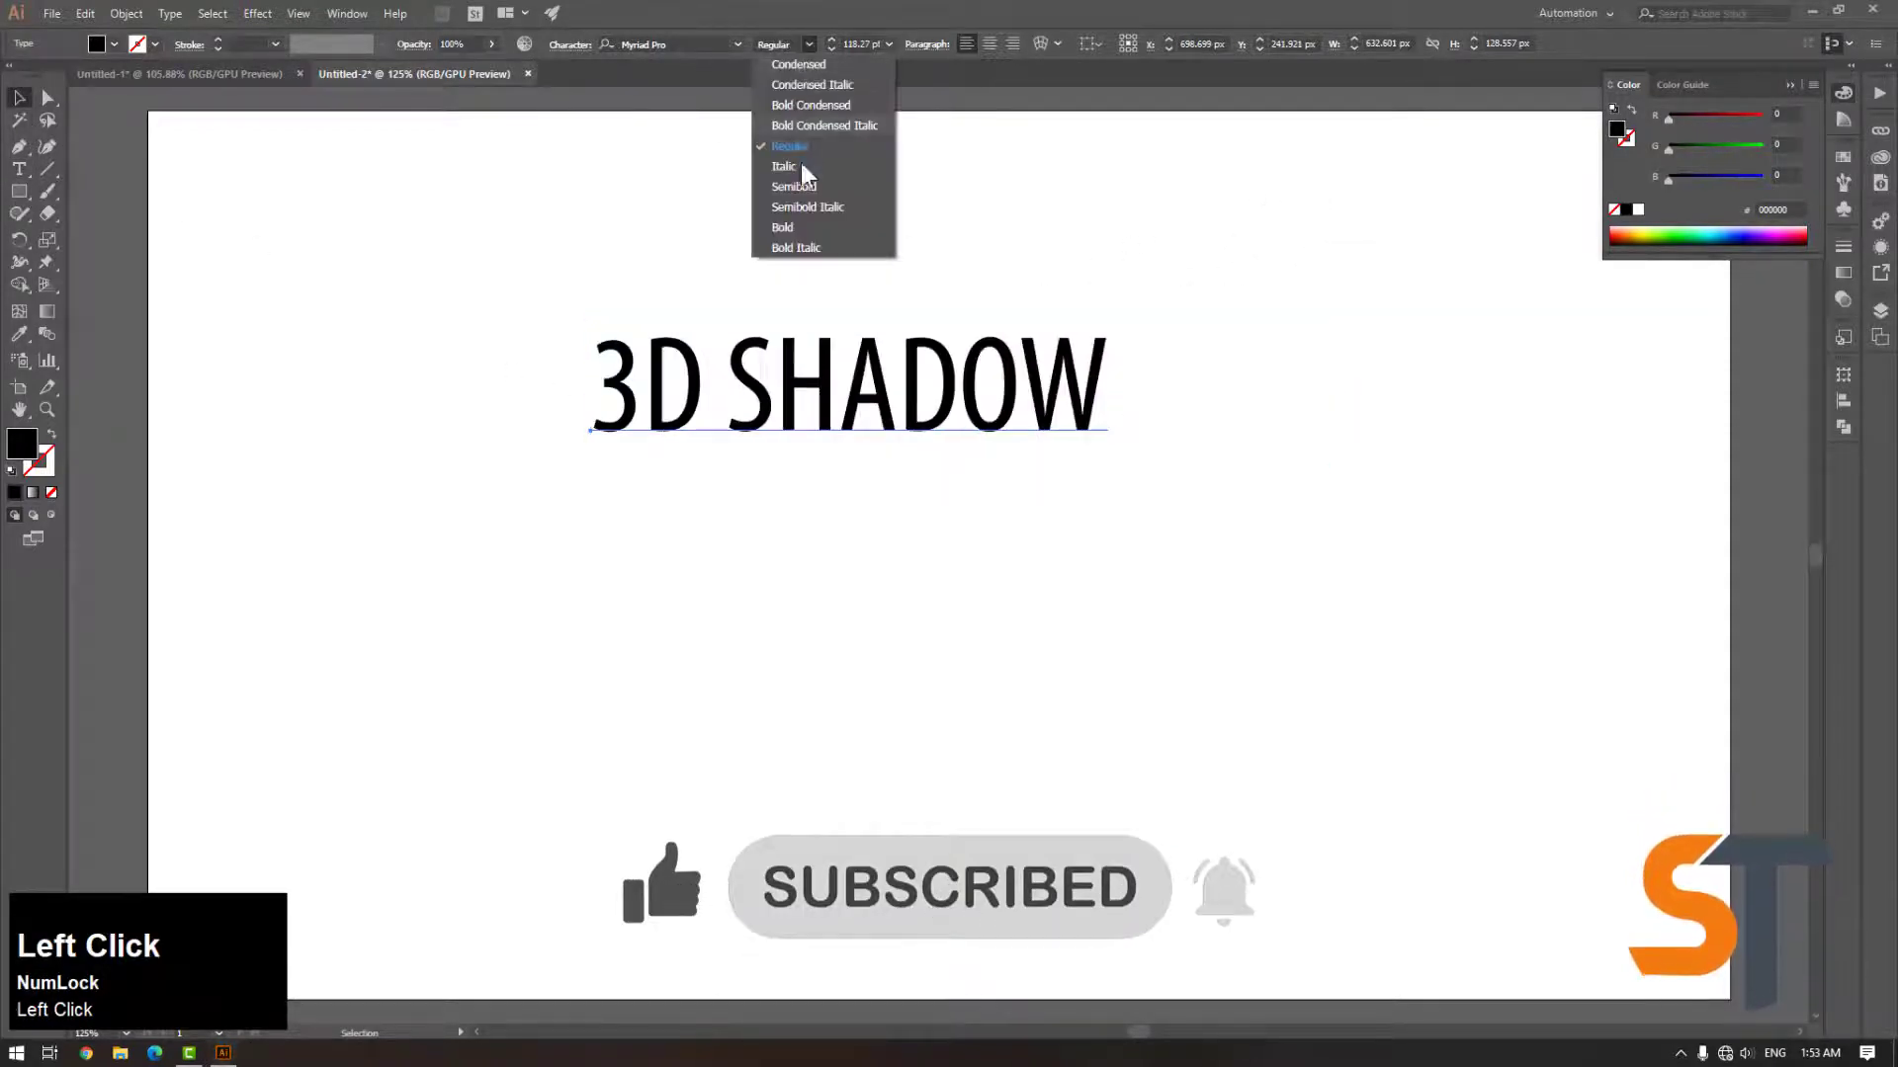
click(804, 232)
drag(885, 406, 665, 478)
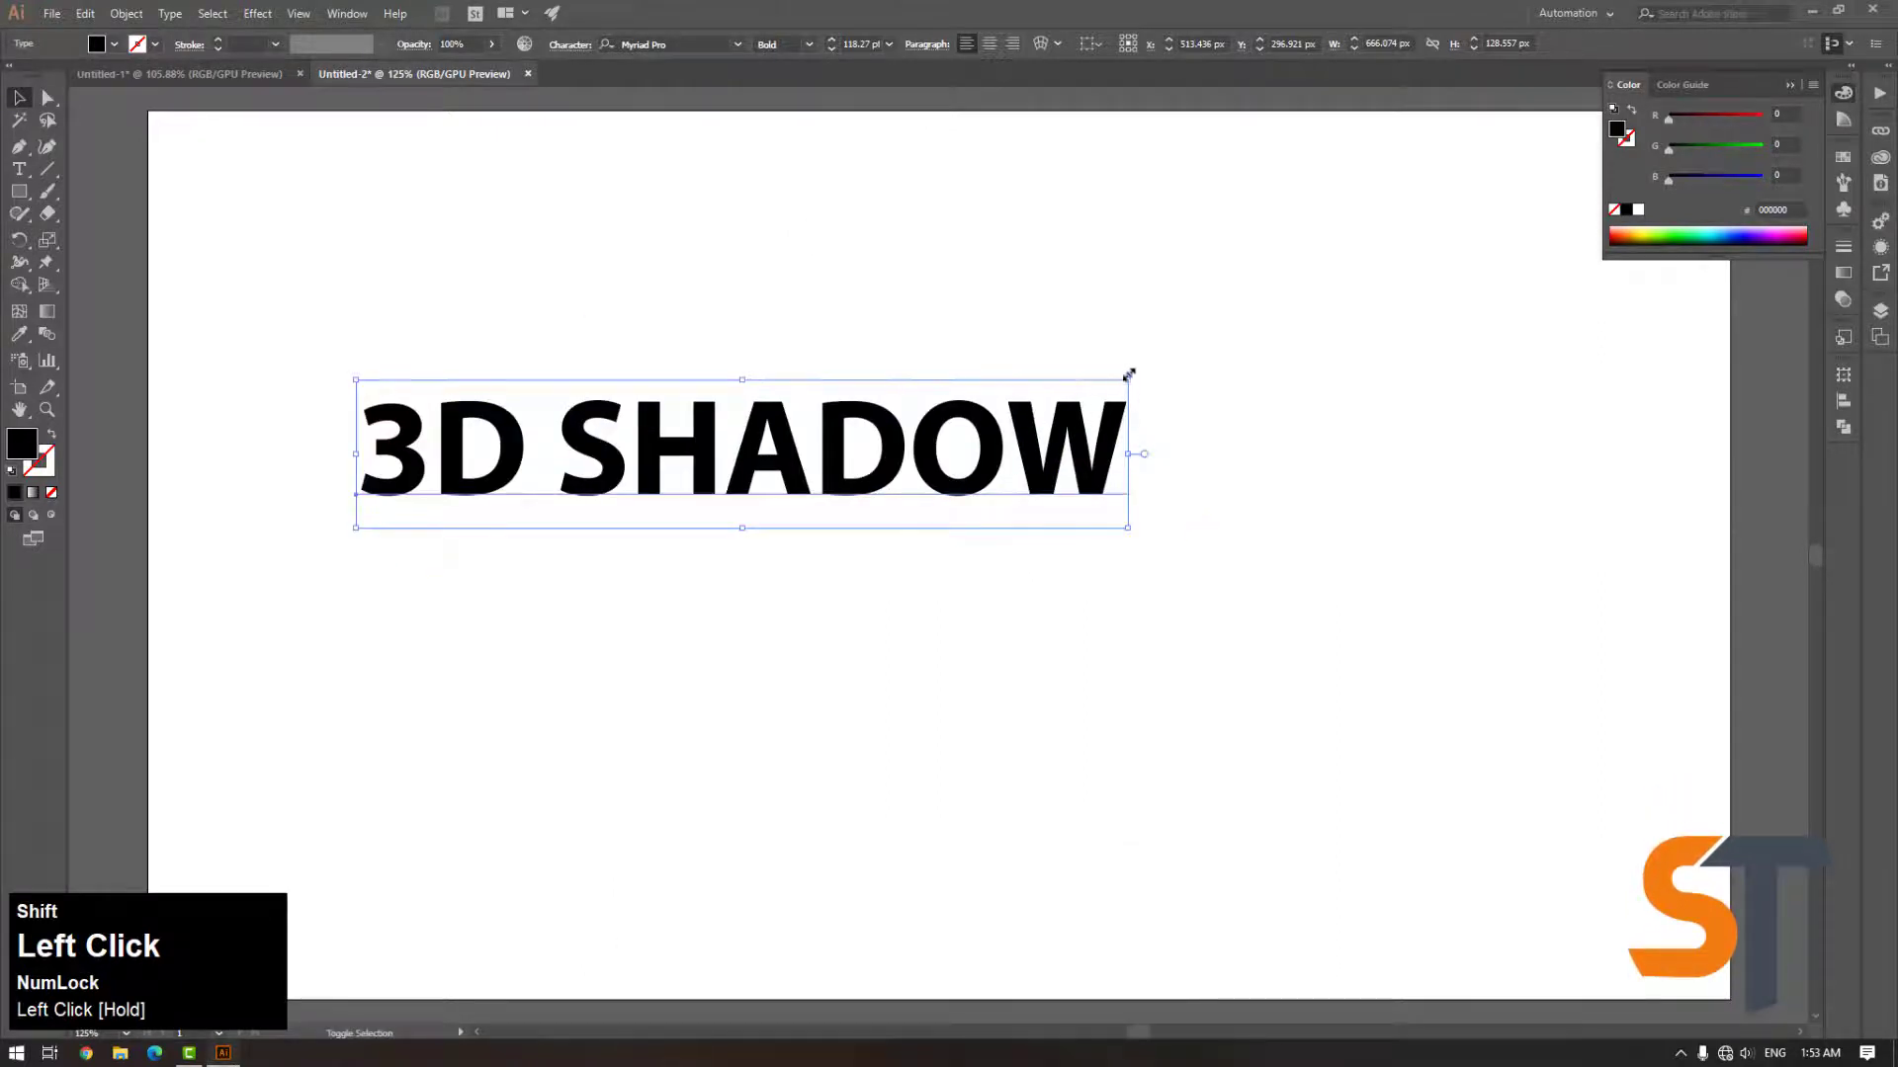
drag(1129, 375, 1554, 297)
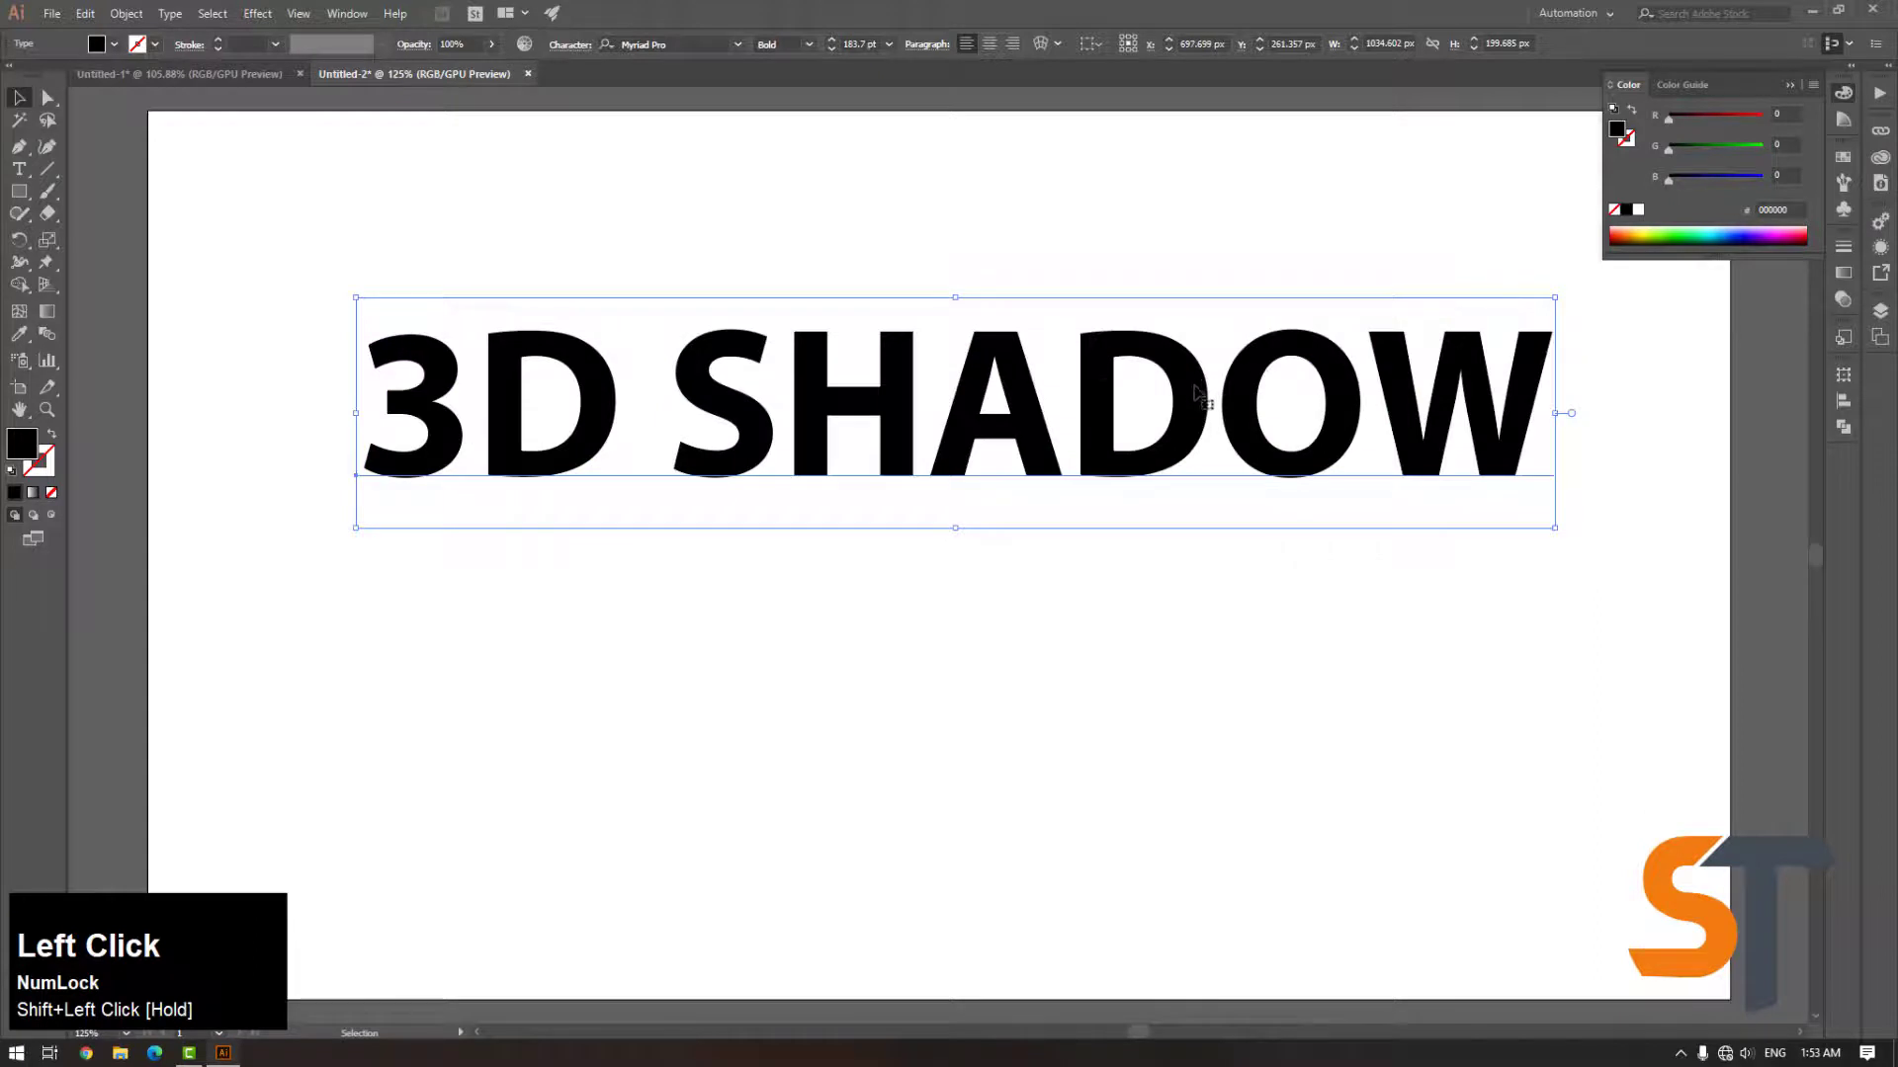
Move the text lower on the artboard and convert it to outlines
drag(1199, 395, 1174, 685)
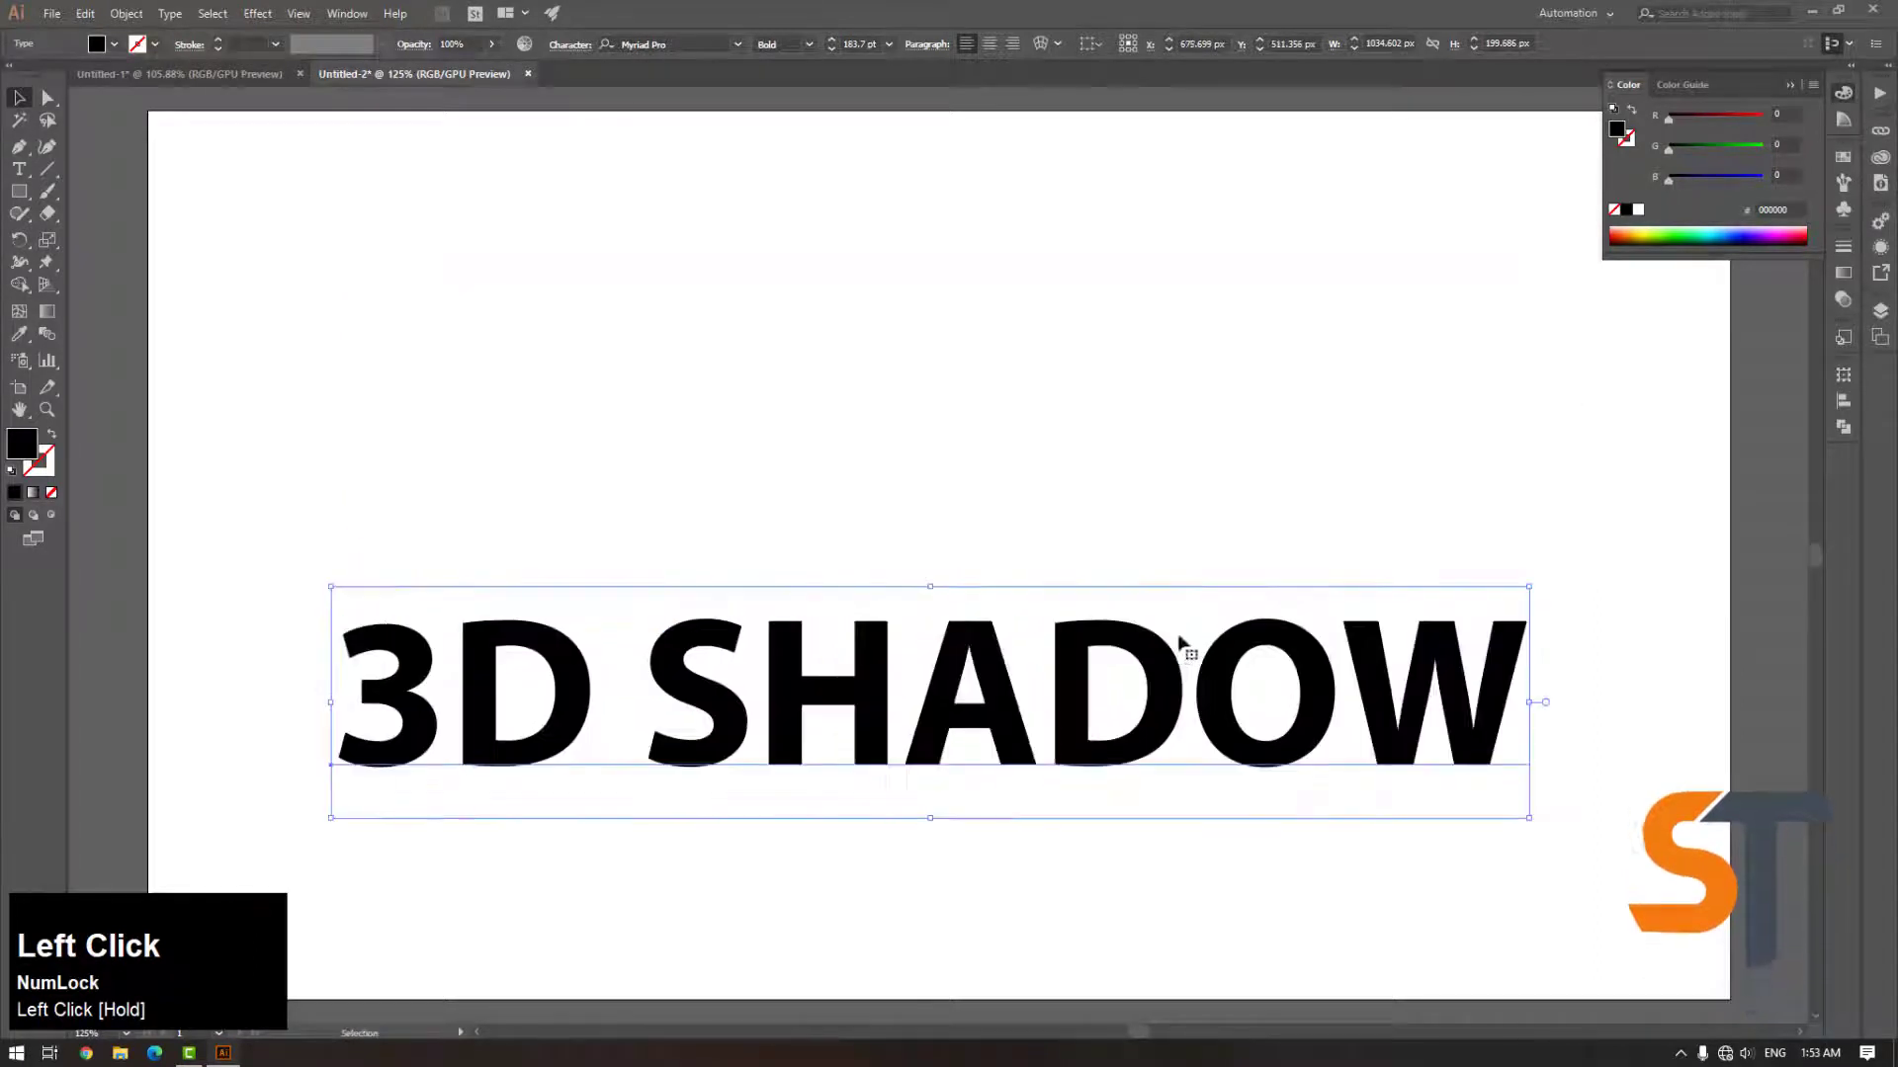
click(1006, 546)
click(968, 643)
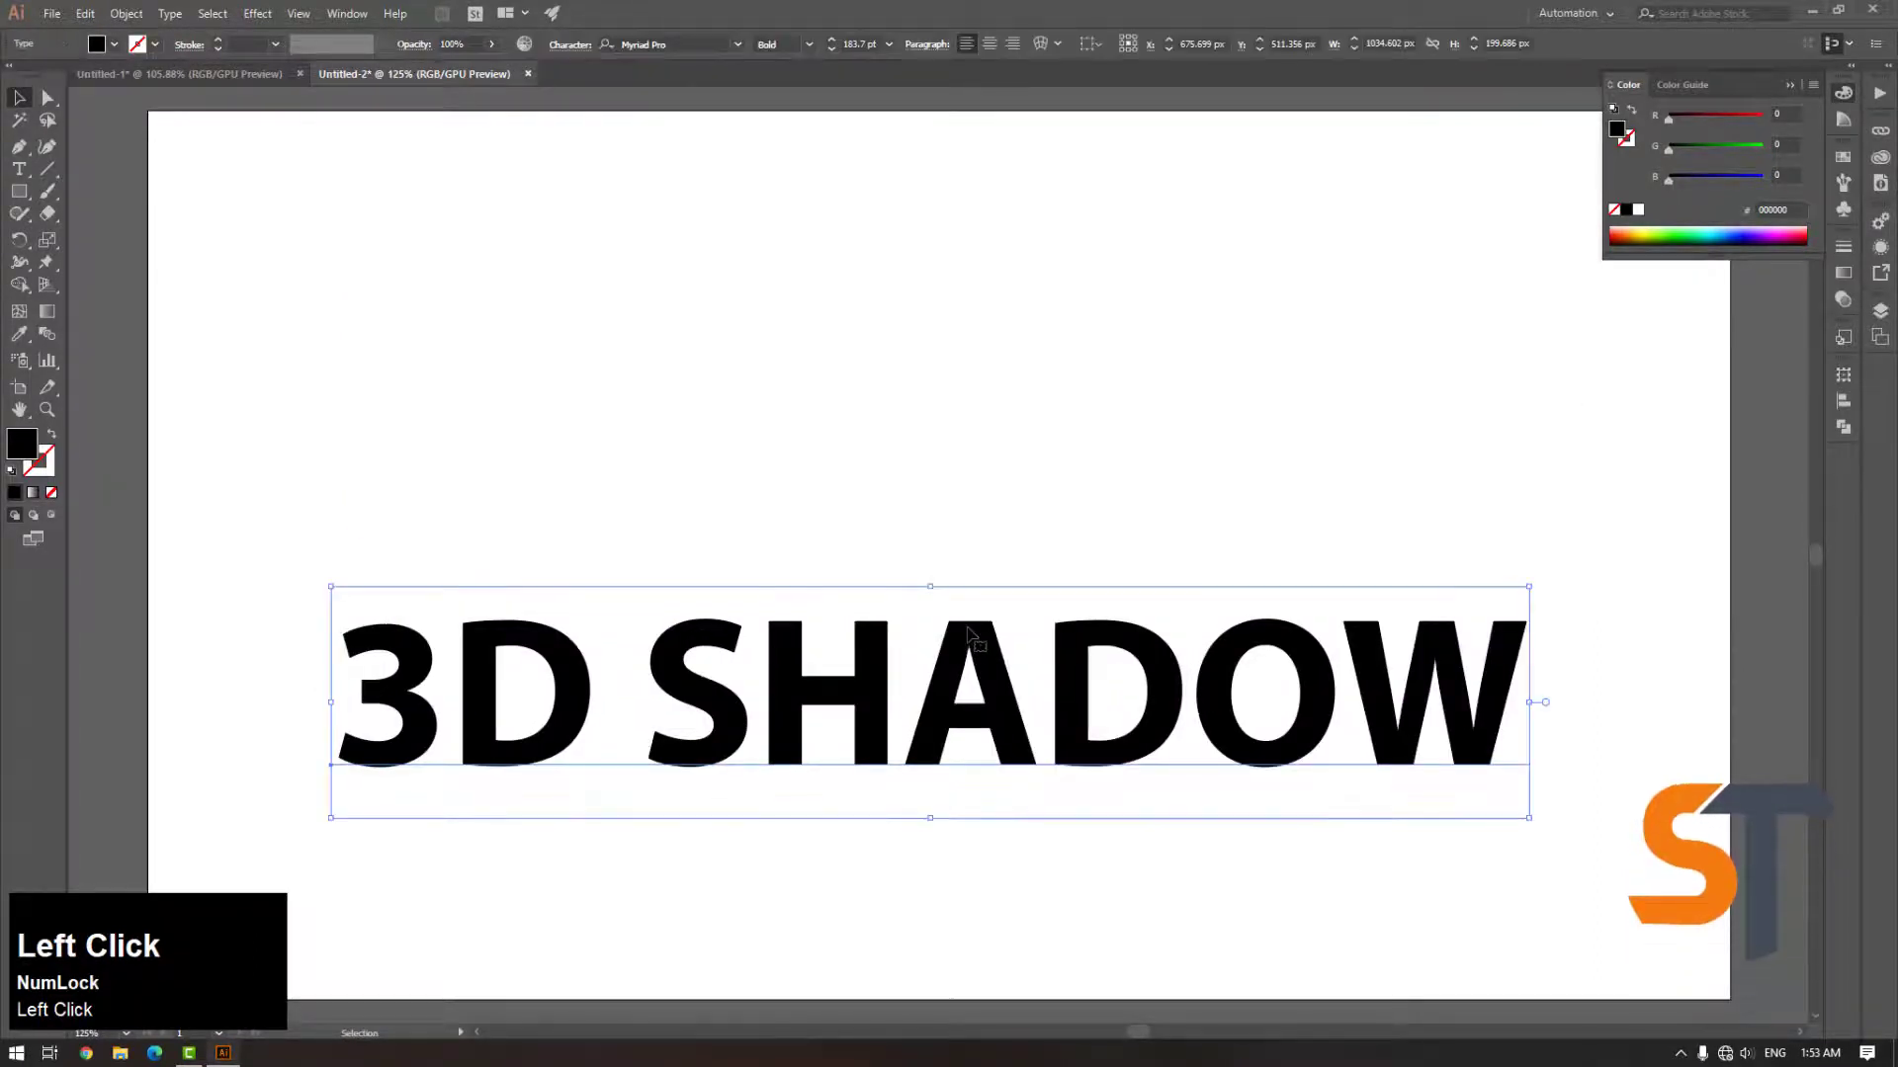
right_click(966, 642)
click(1052, 768)
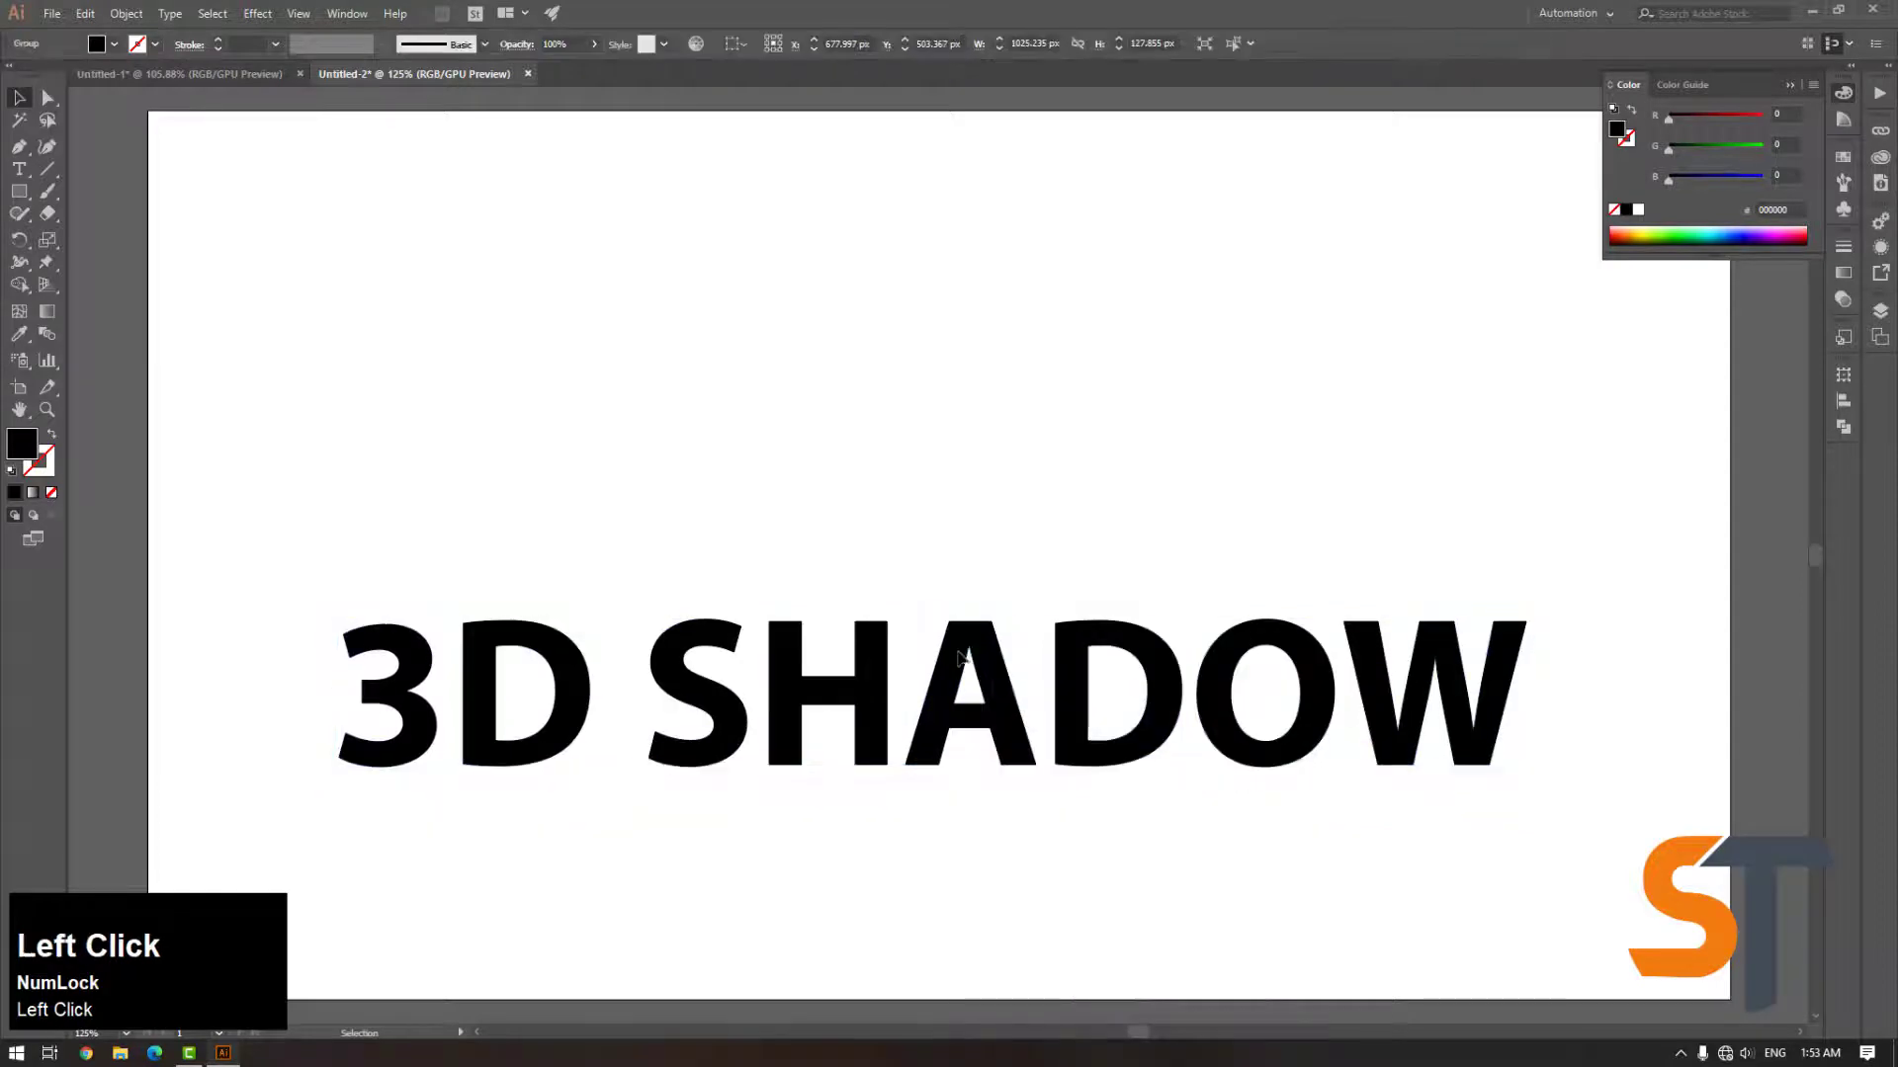
Duplicate the outlined text offset down and right, and fill the copy with grey 9B9B9B
drag(956, 665, 1093, 763)
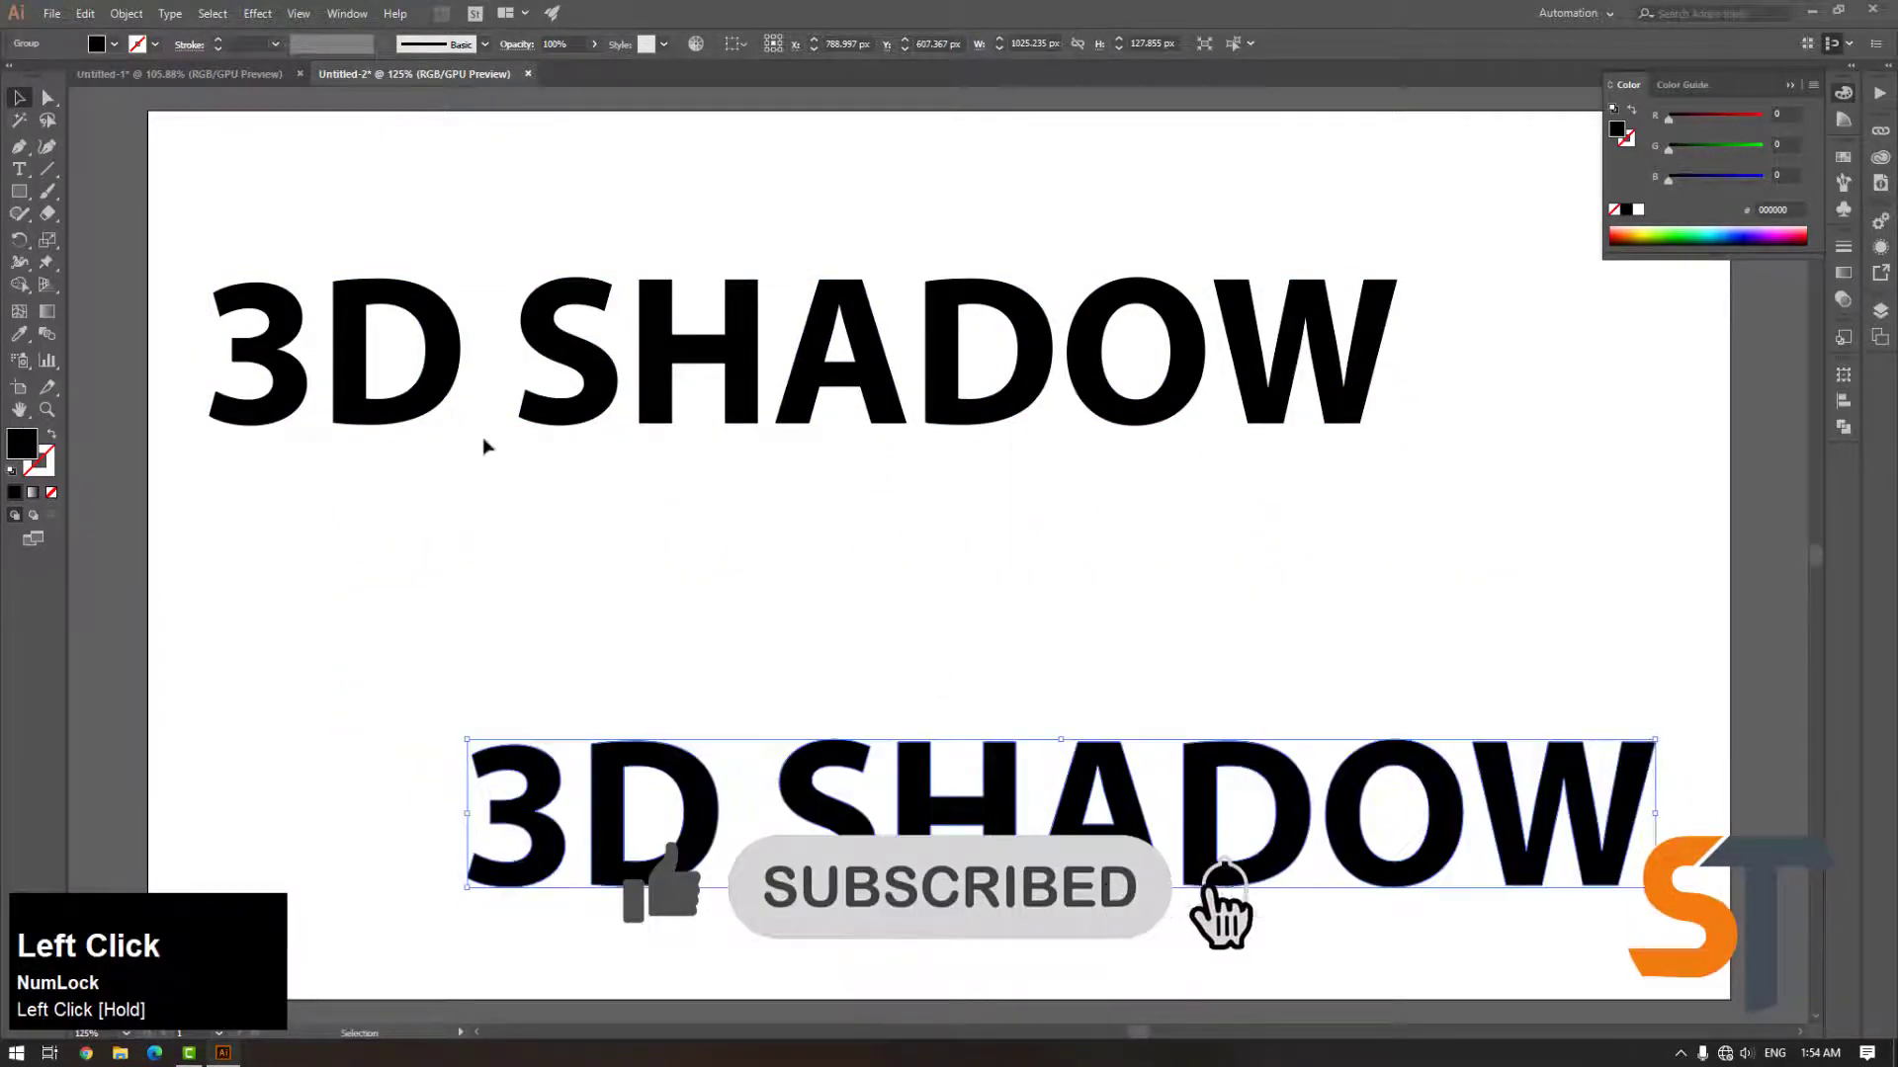
double_click(19, 449)
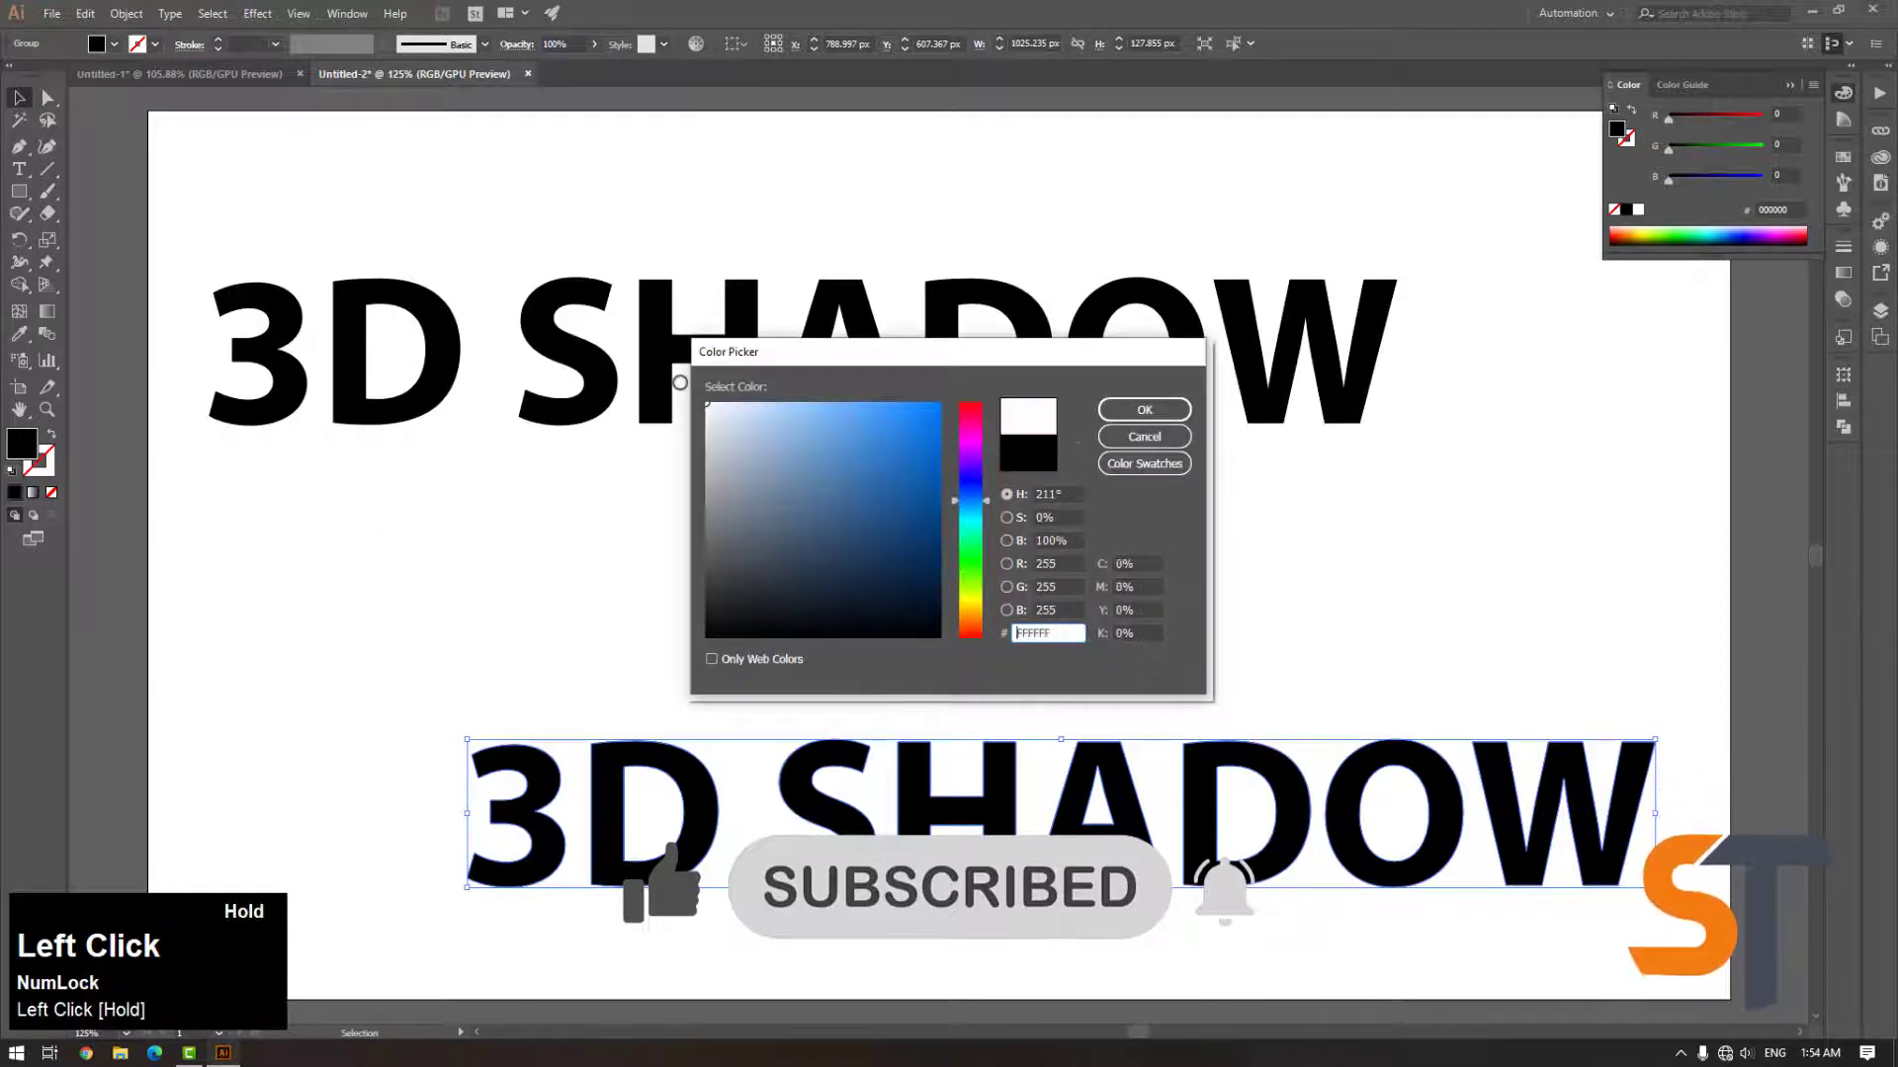
click(706, 488)
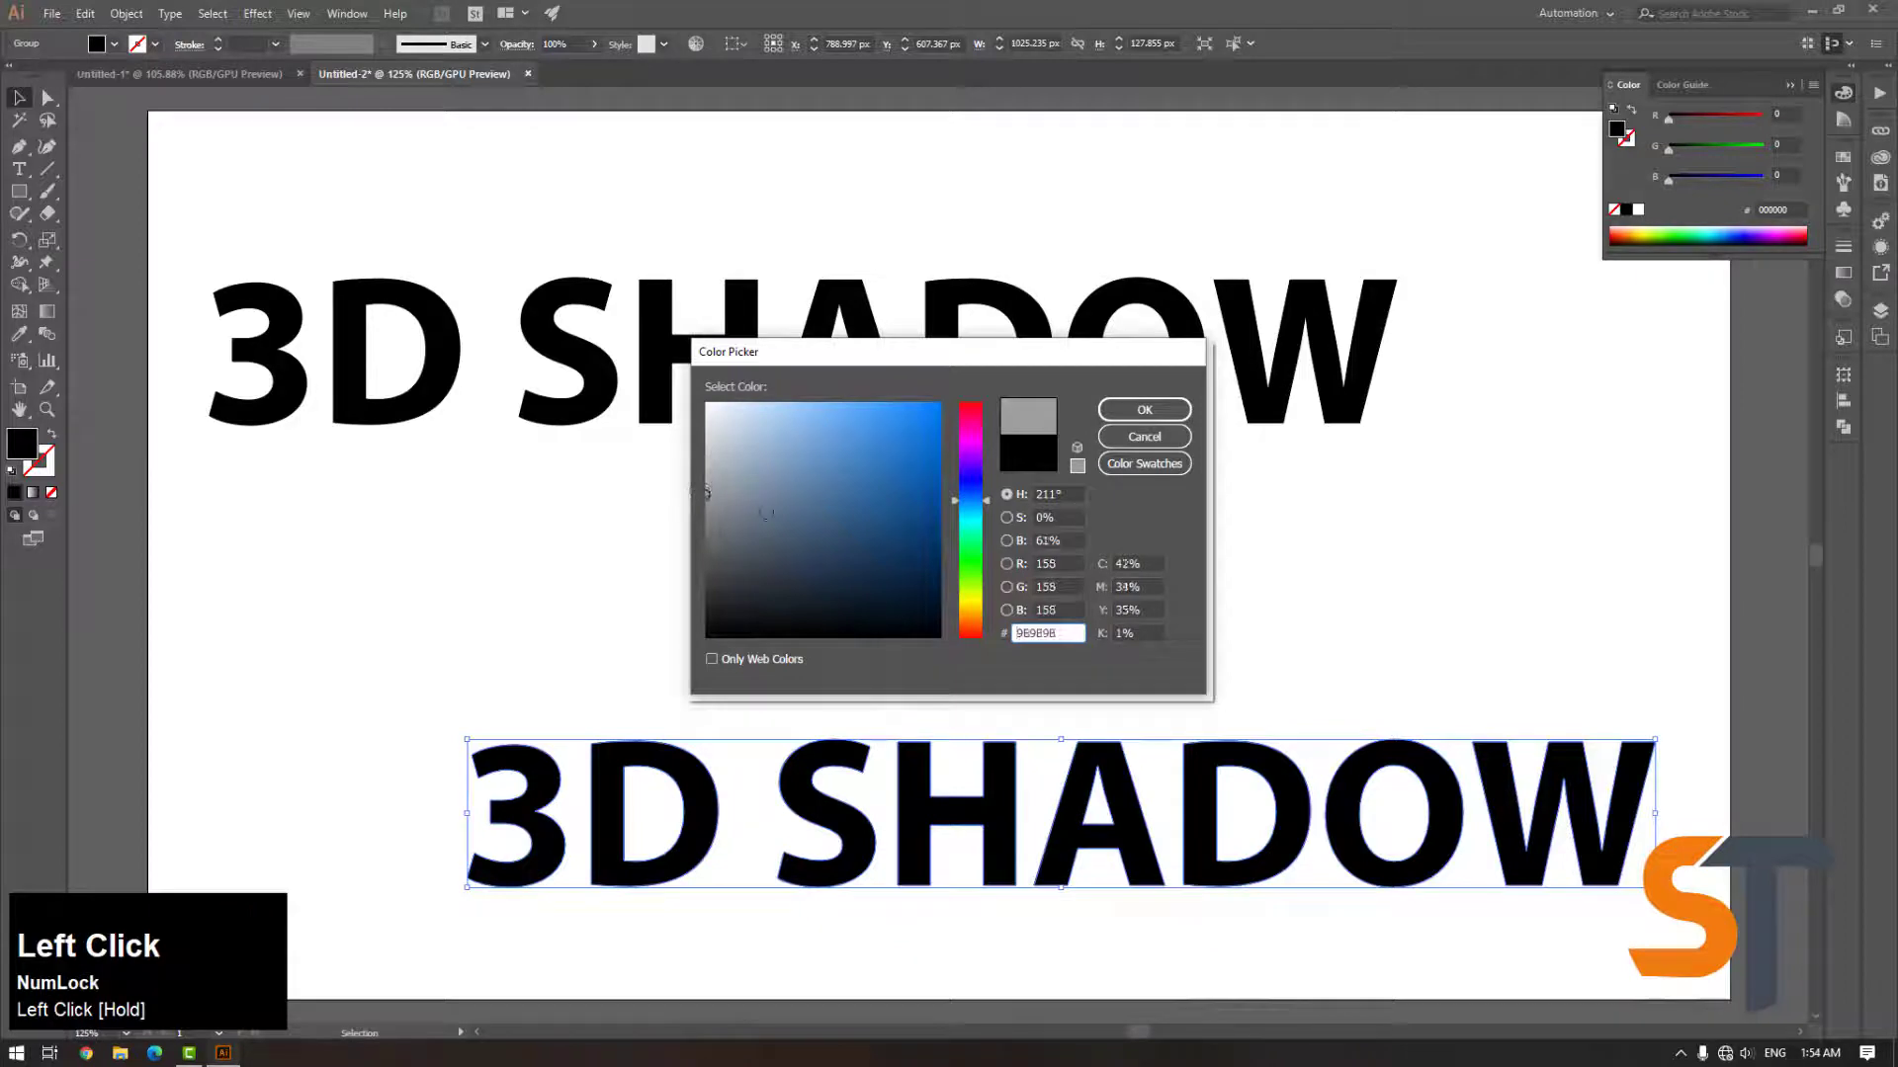
click(1131, 410)
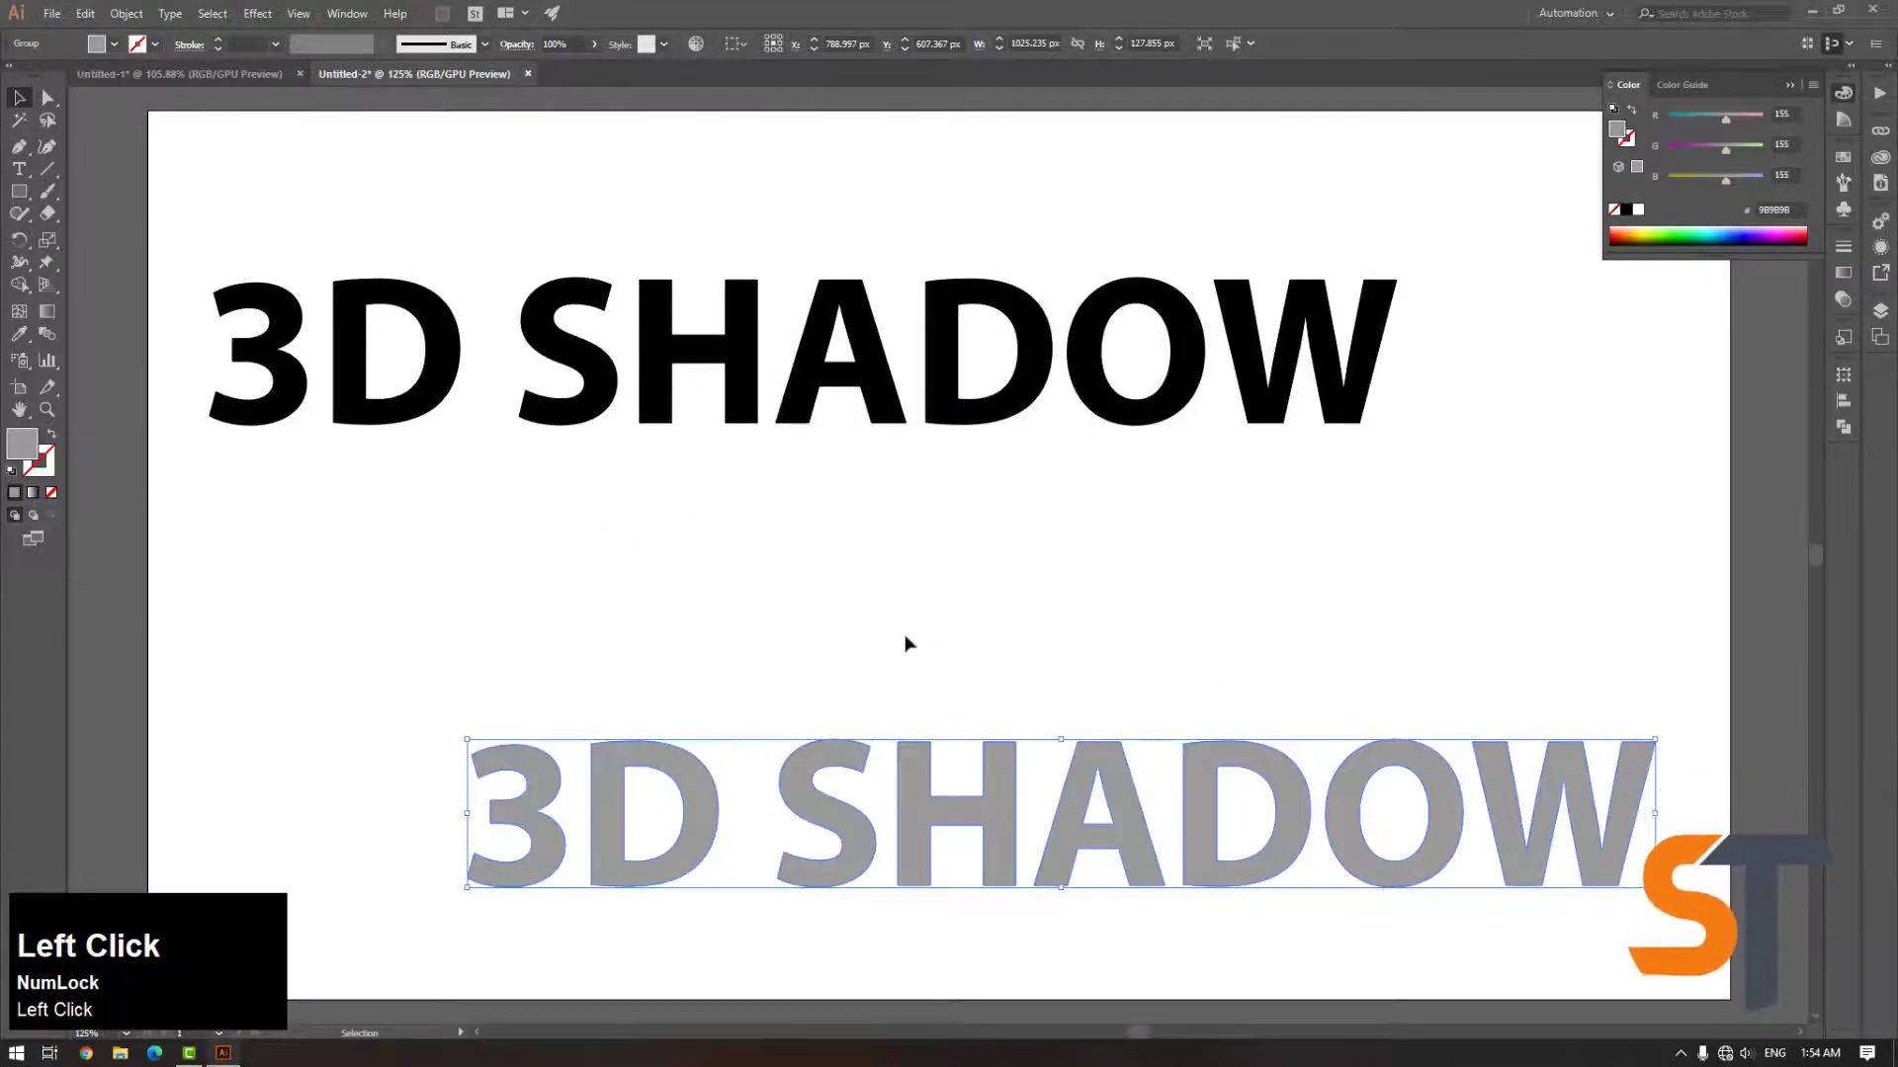
Duplicate the grey text up and left, then shift the lower grey copy slightly left
drag(926, 606, 766, 478)
click(994, 794)
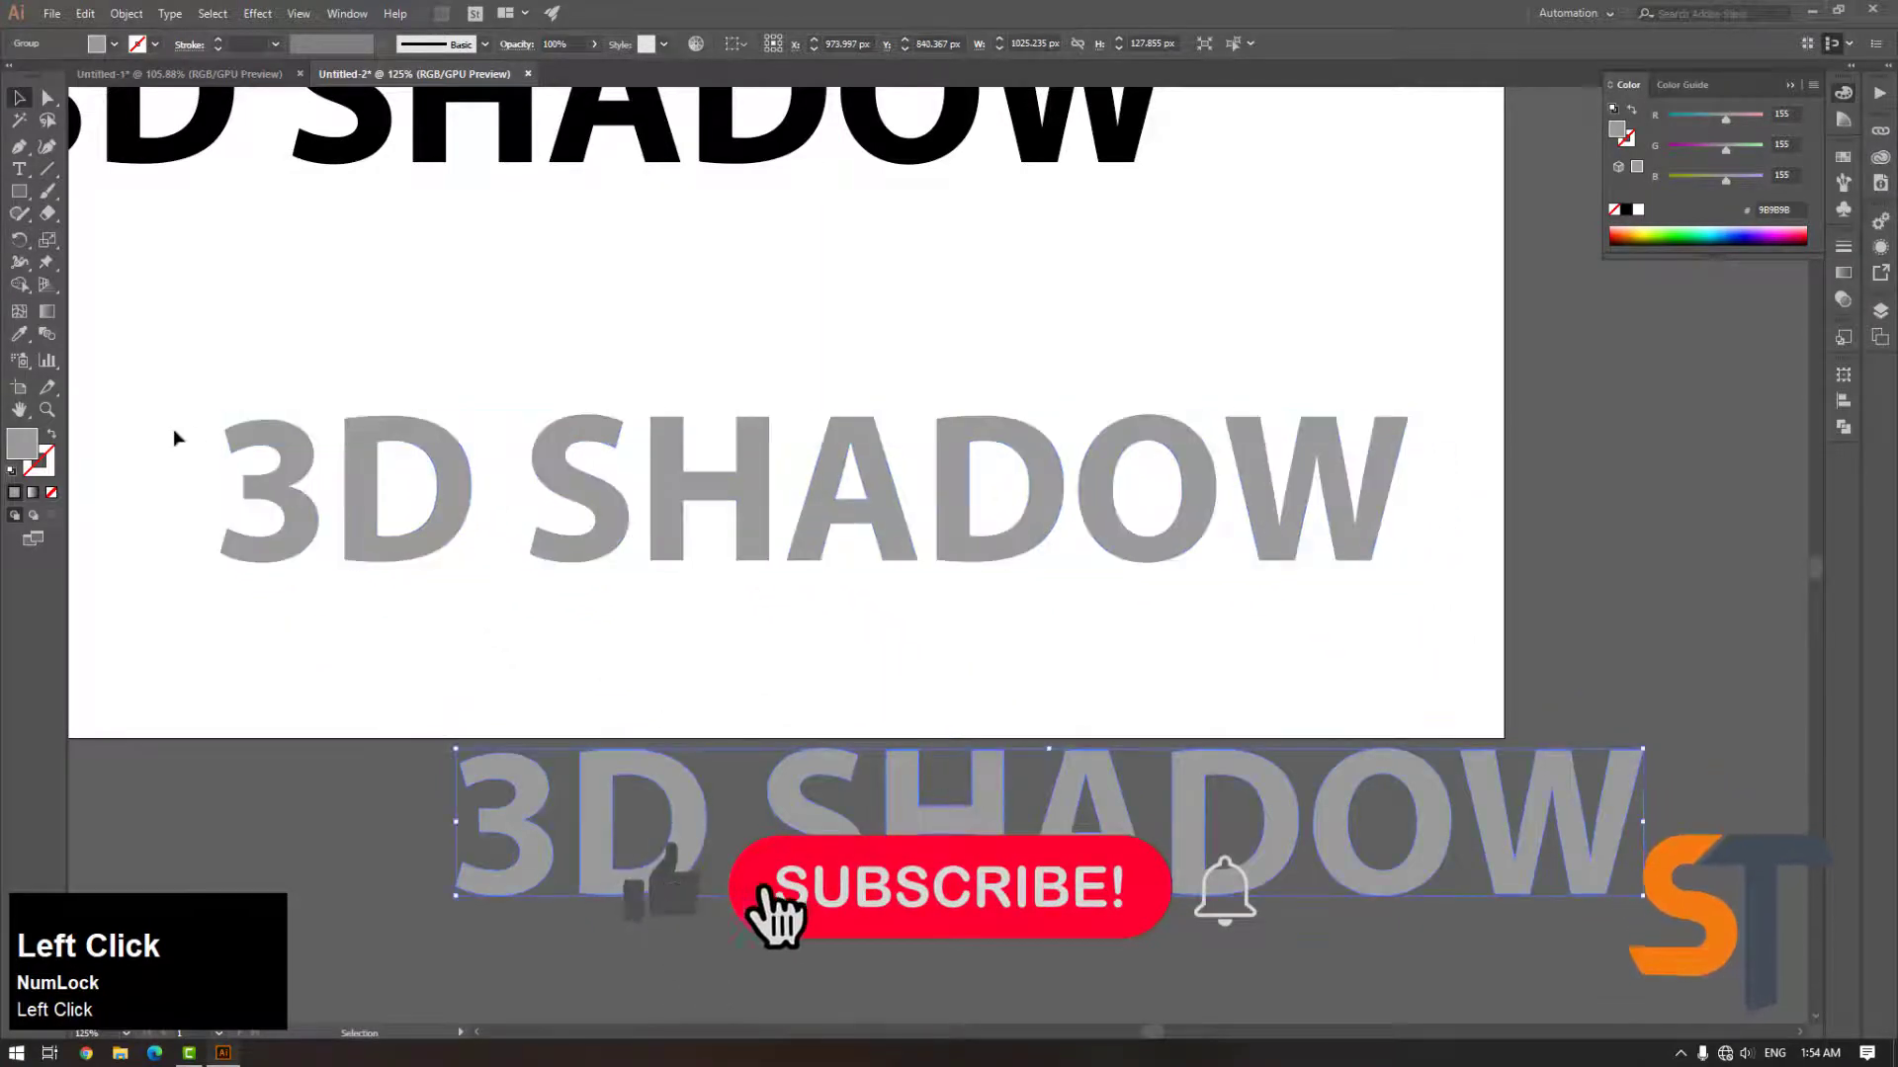
drag(855, 766, 756, 761)
Select both grey copies and blend them together into a long shadow
shift+click(666, 534)
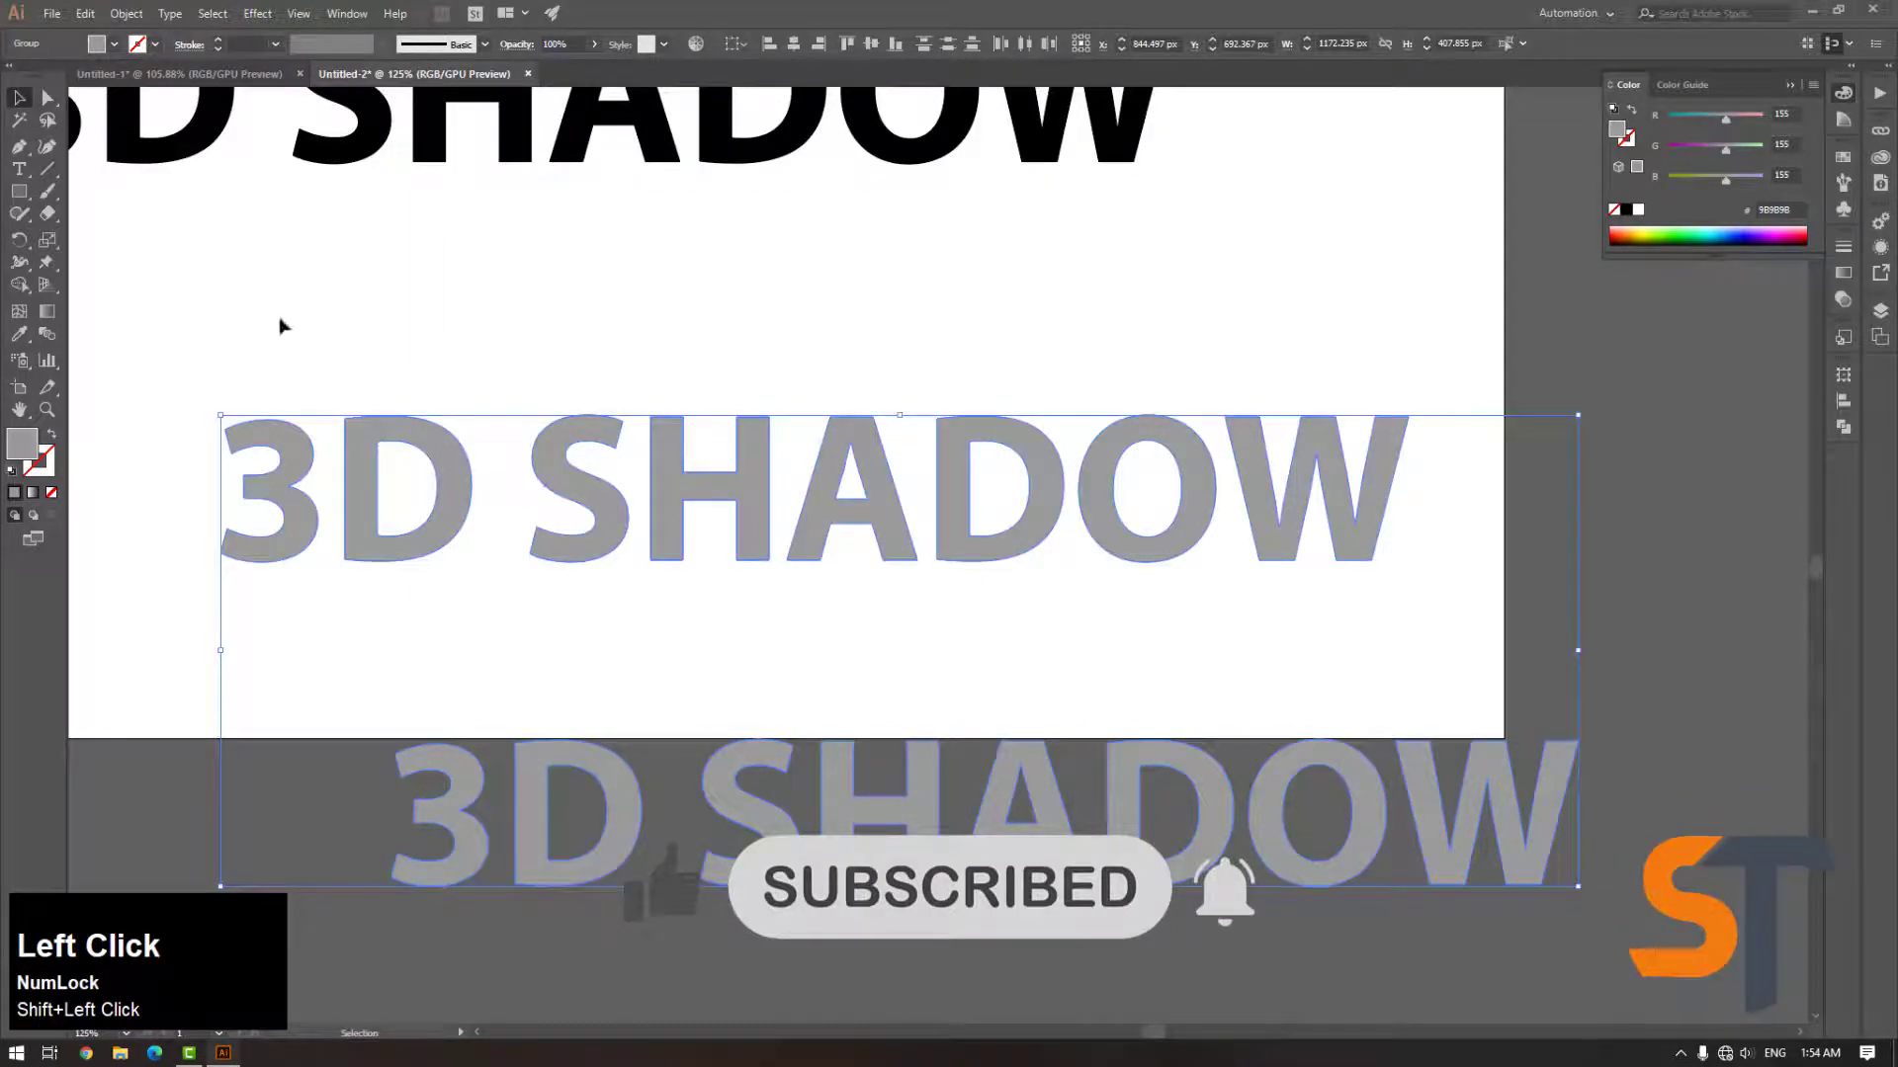
click(129, 16)
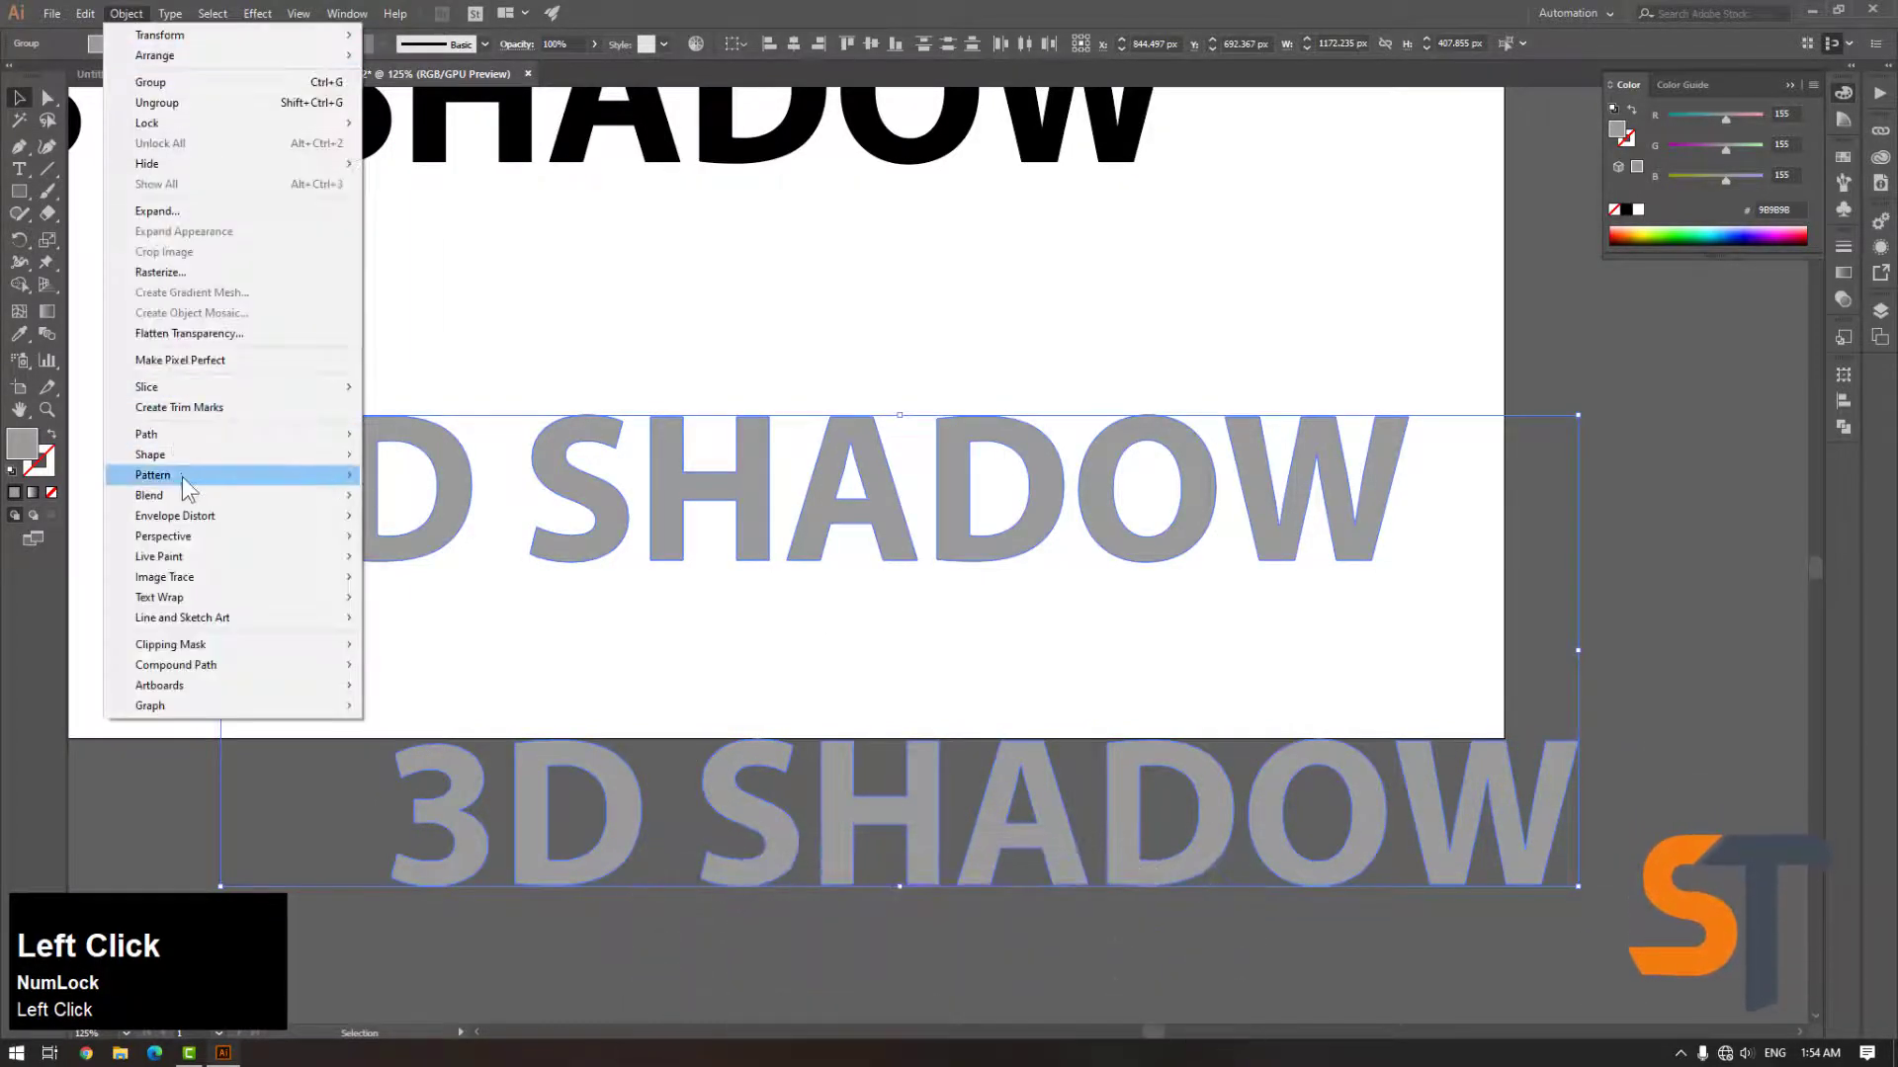
mouse_move(188, 490)
click(418, 502)
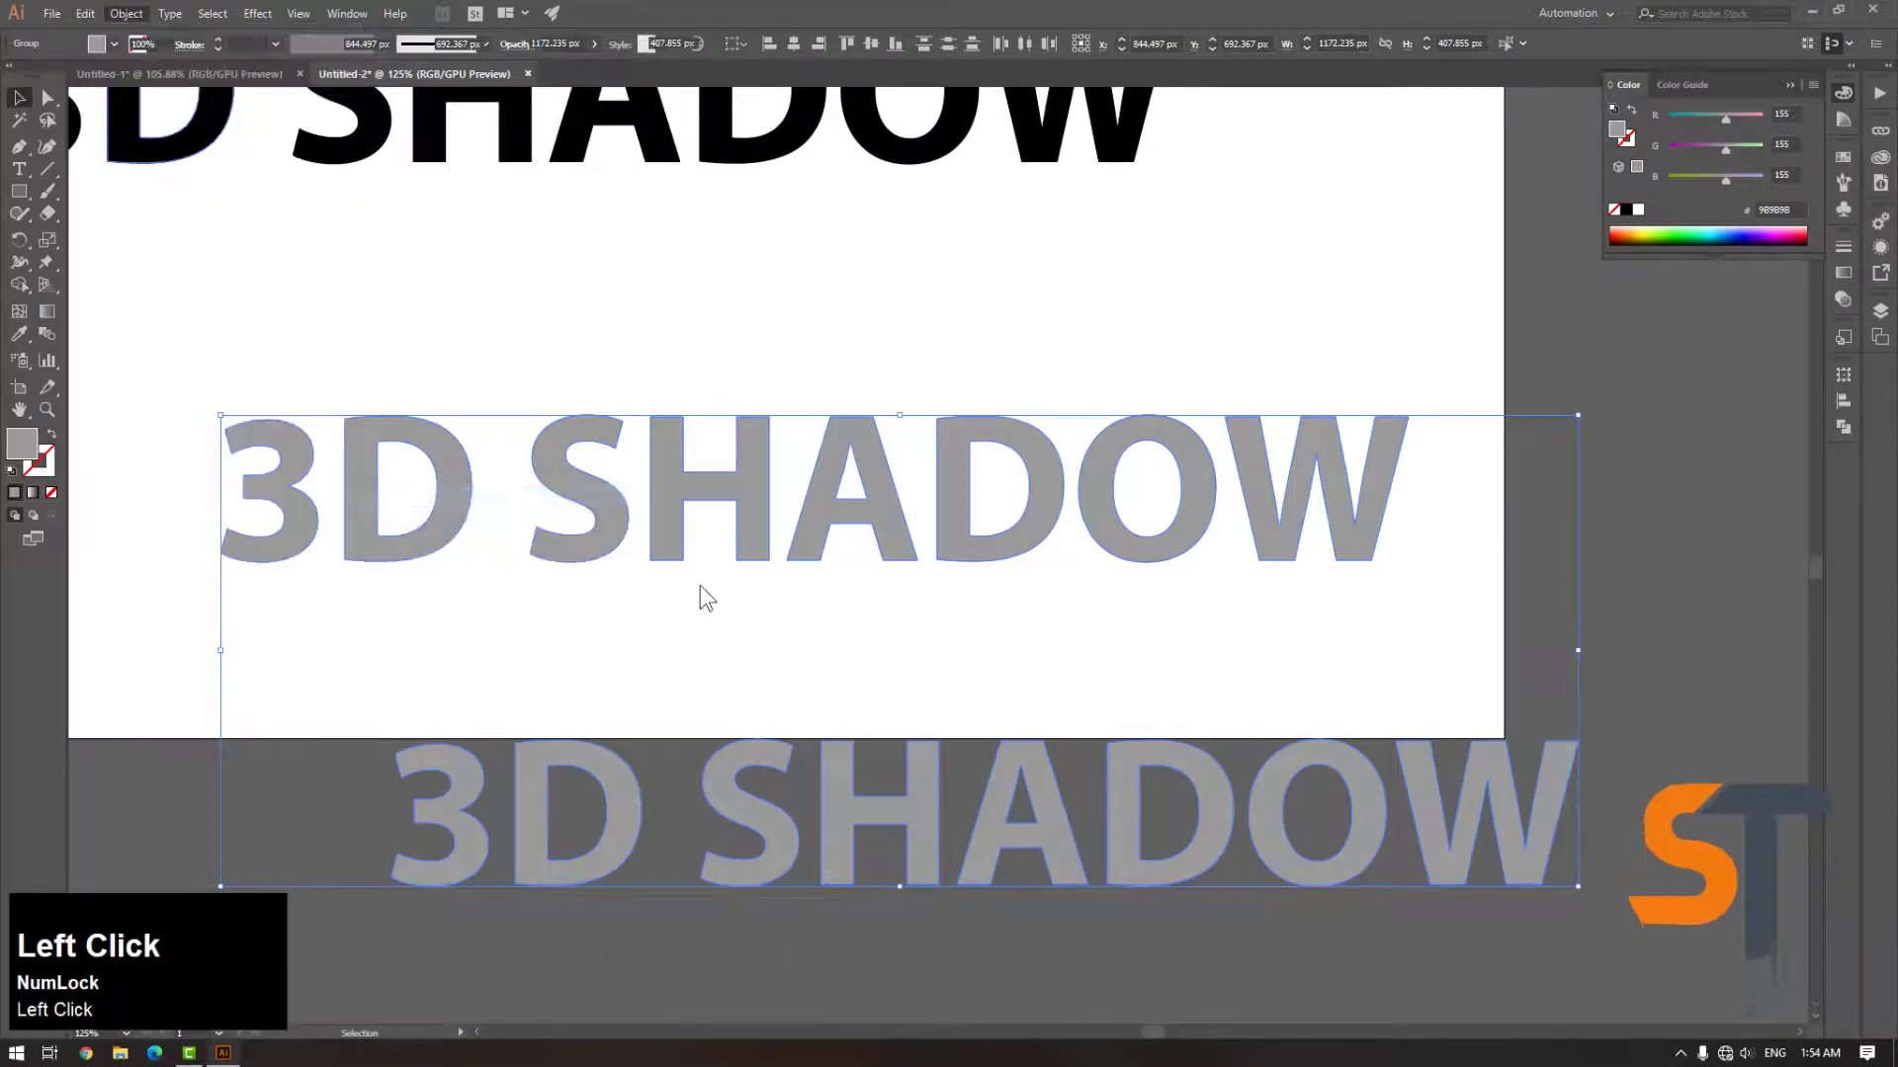
click(647, 353)
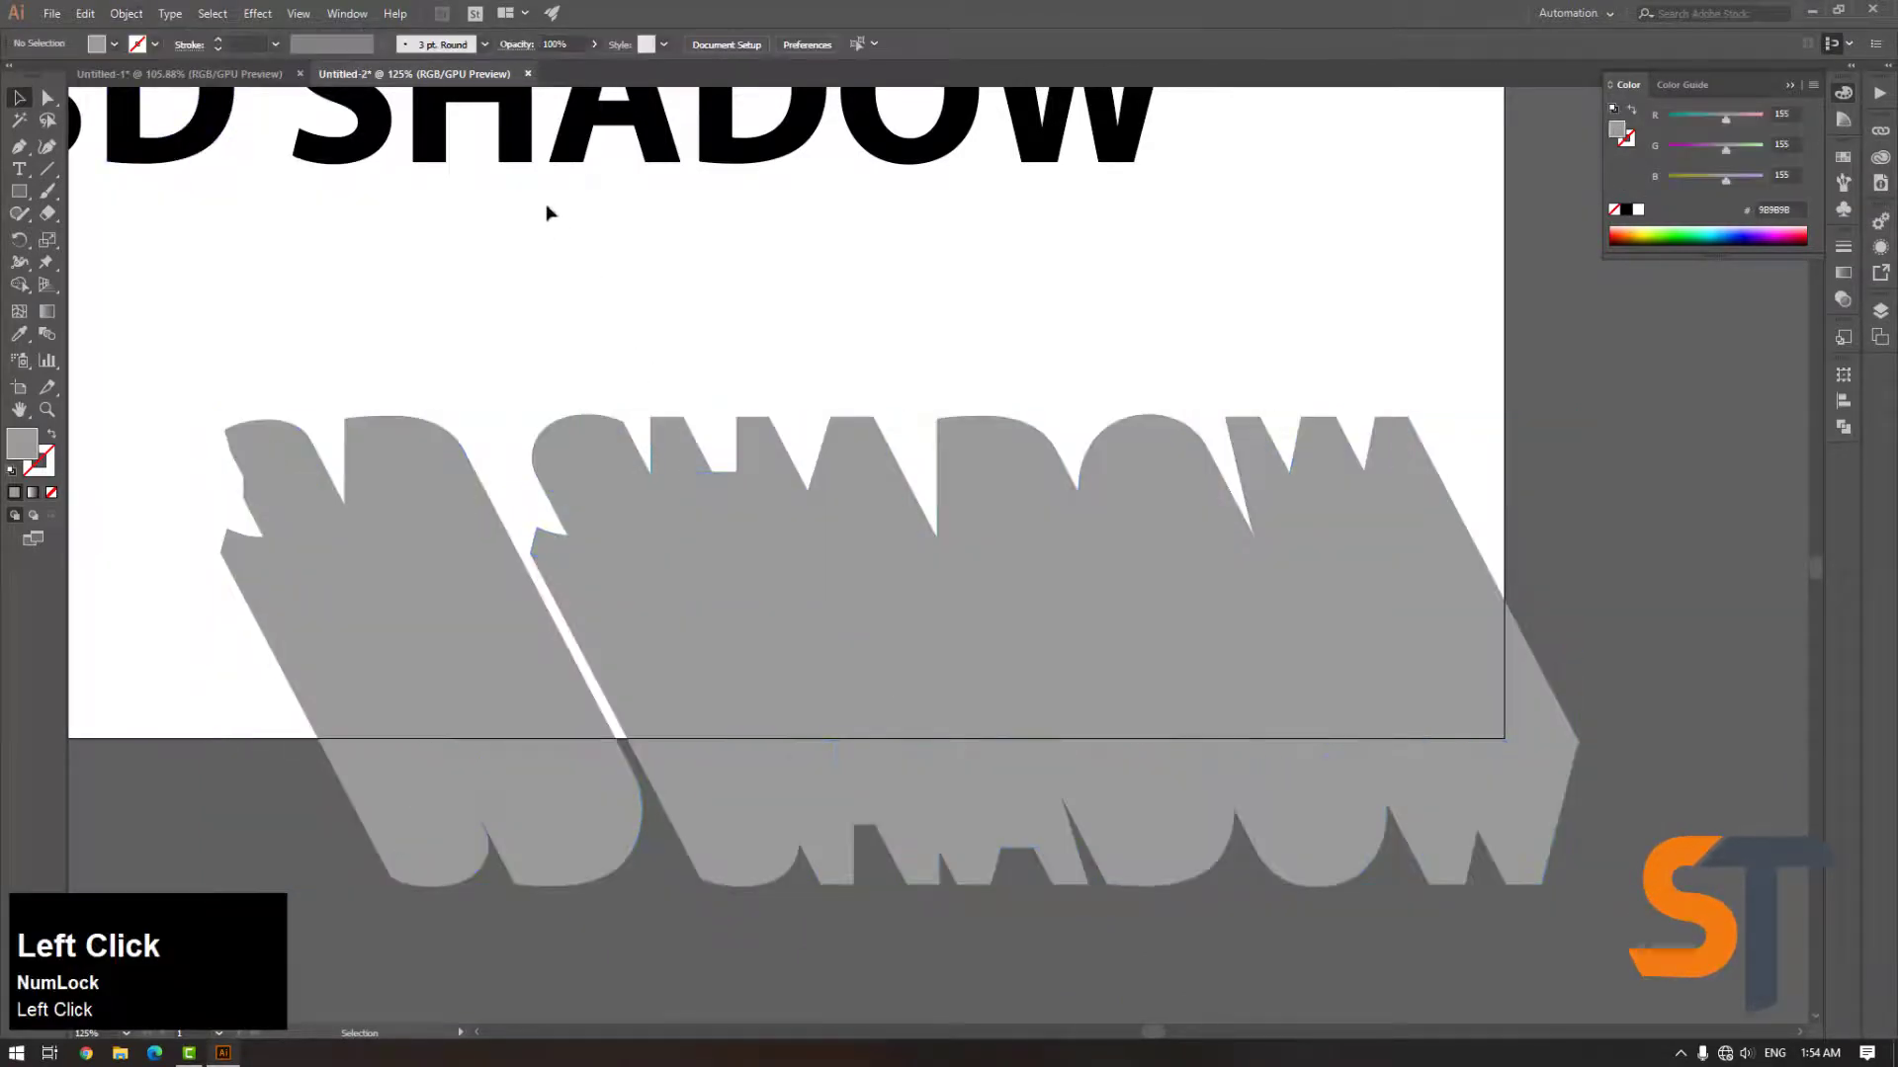
Bring the black text to the front and position it over the top end of the grey blend
drag(514, 148, 830, 425)
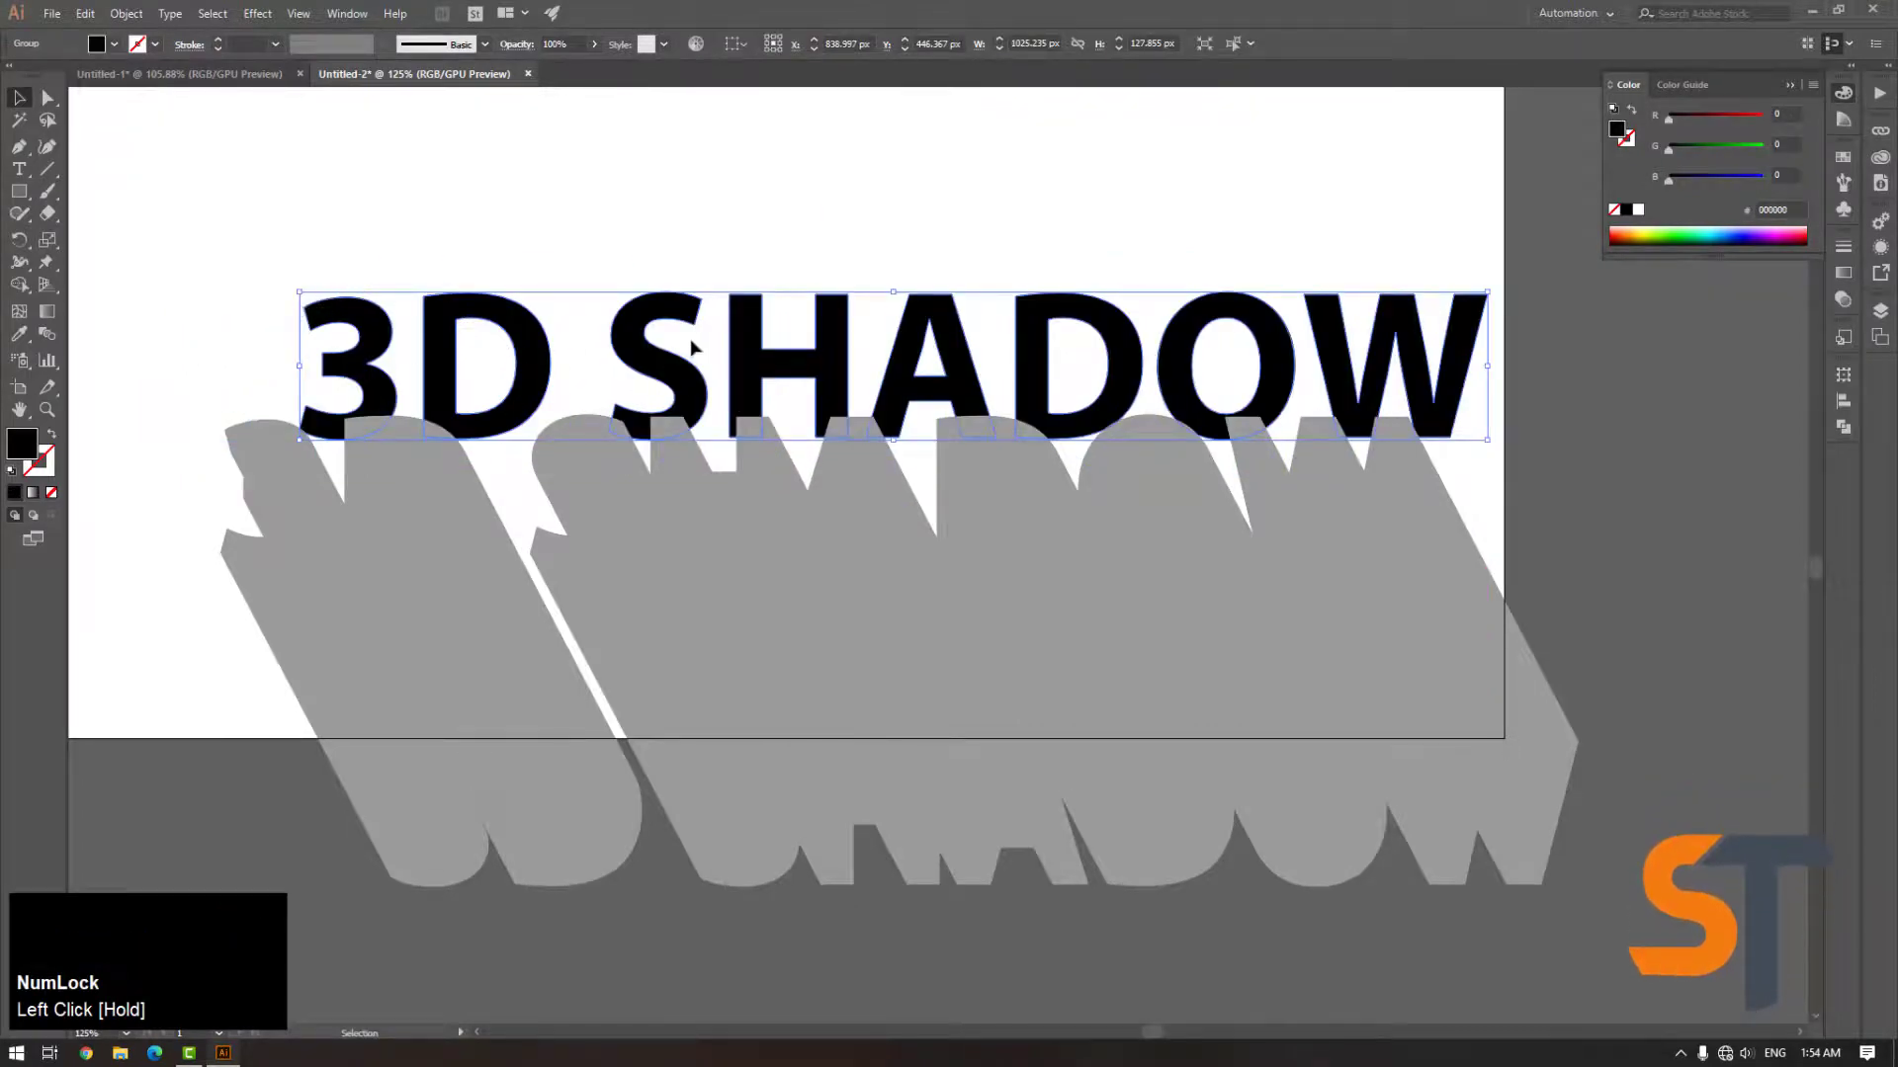
right_click(657, 358)
mouse_move(764, 567)
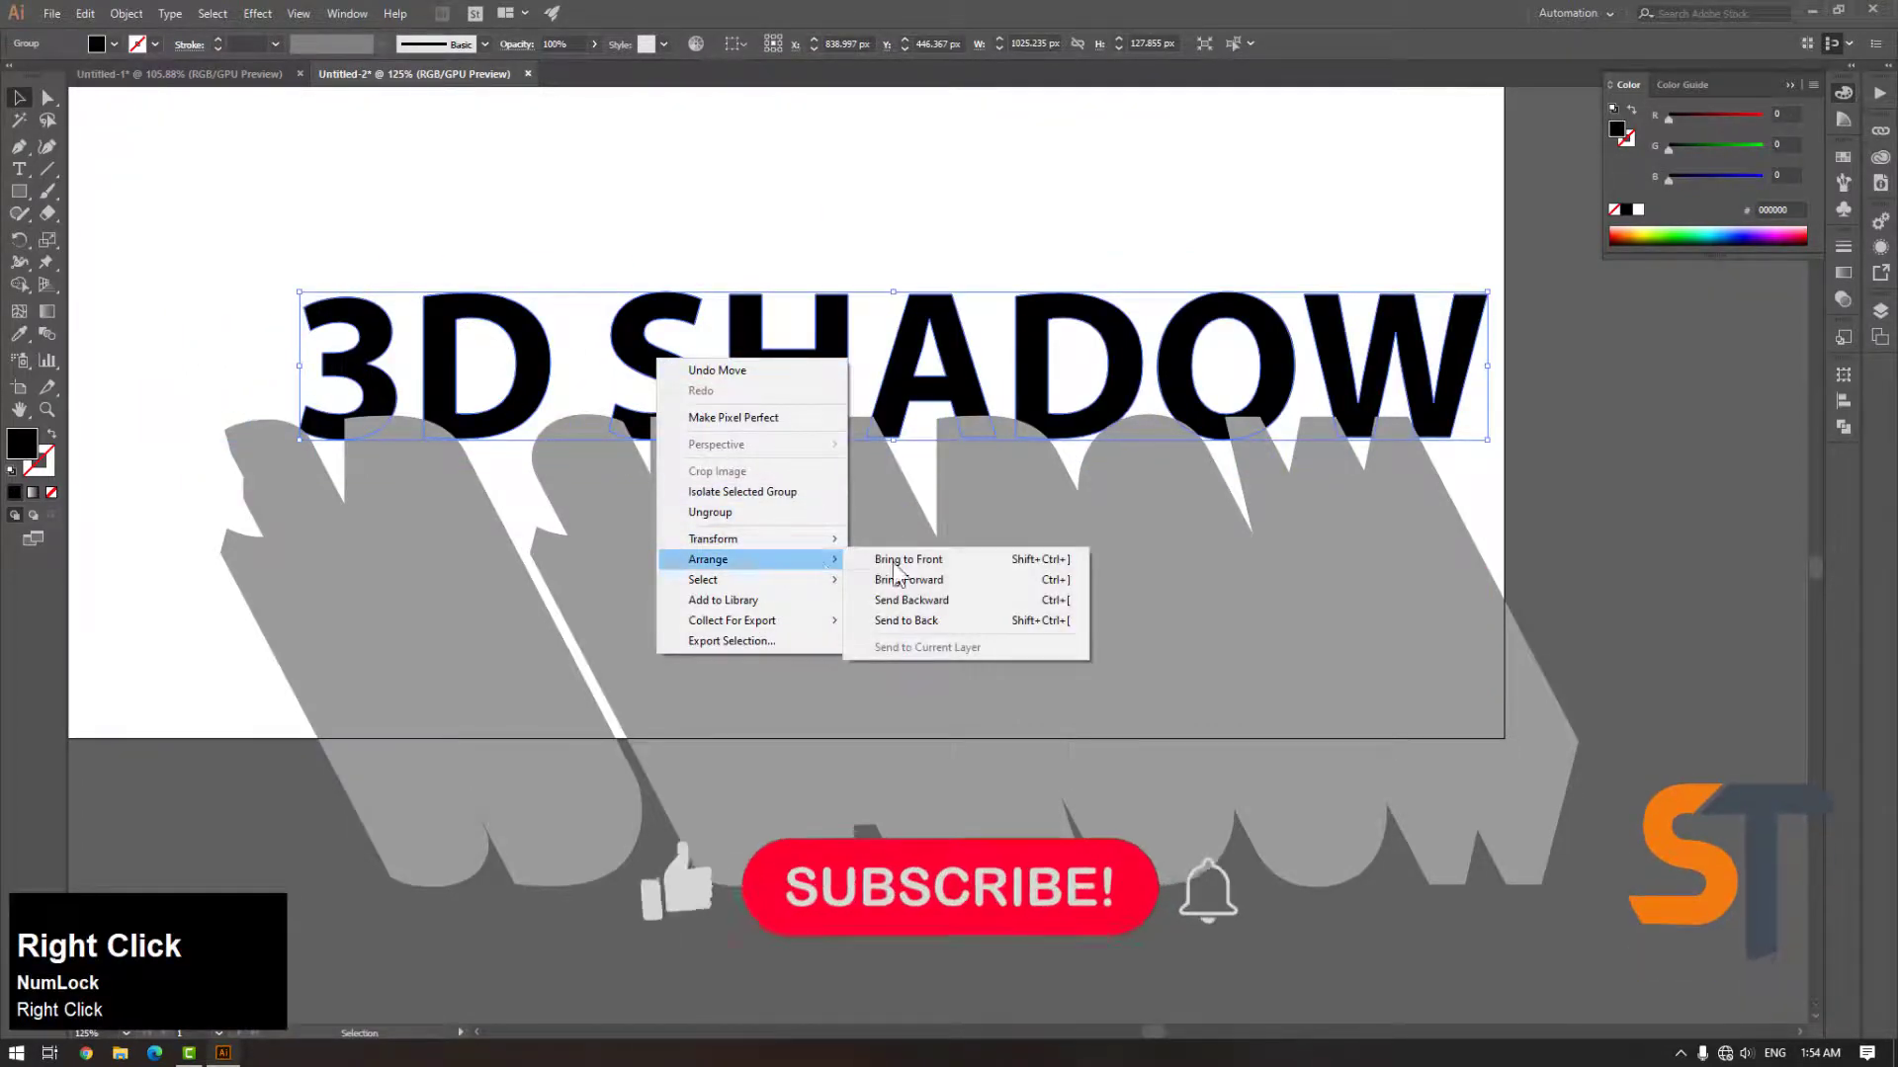
click(943, 552)
click(420, 290)
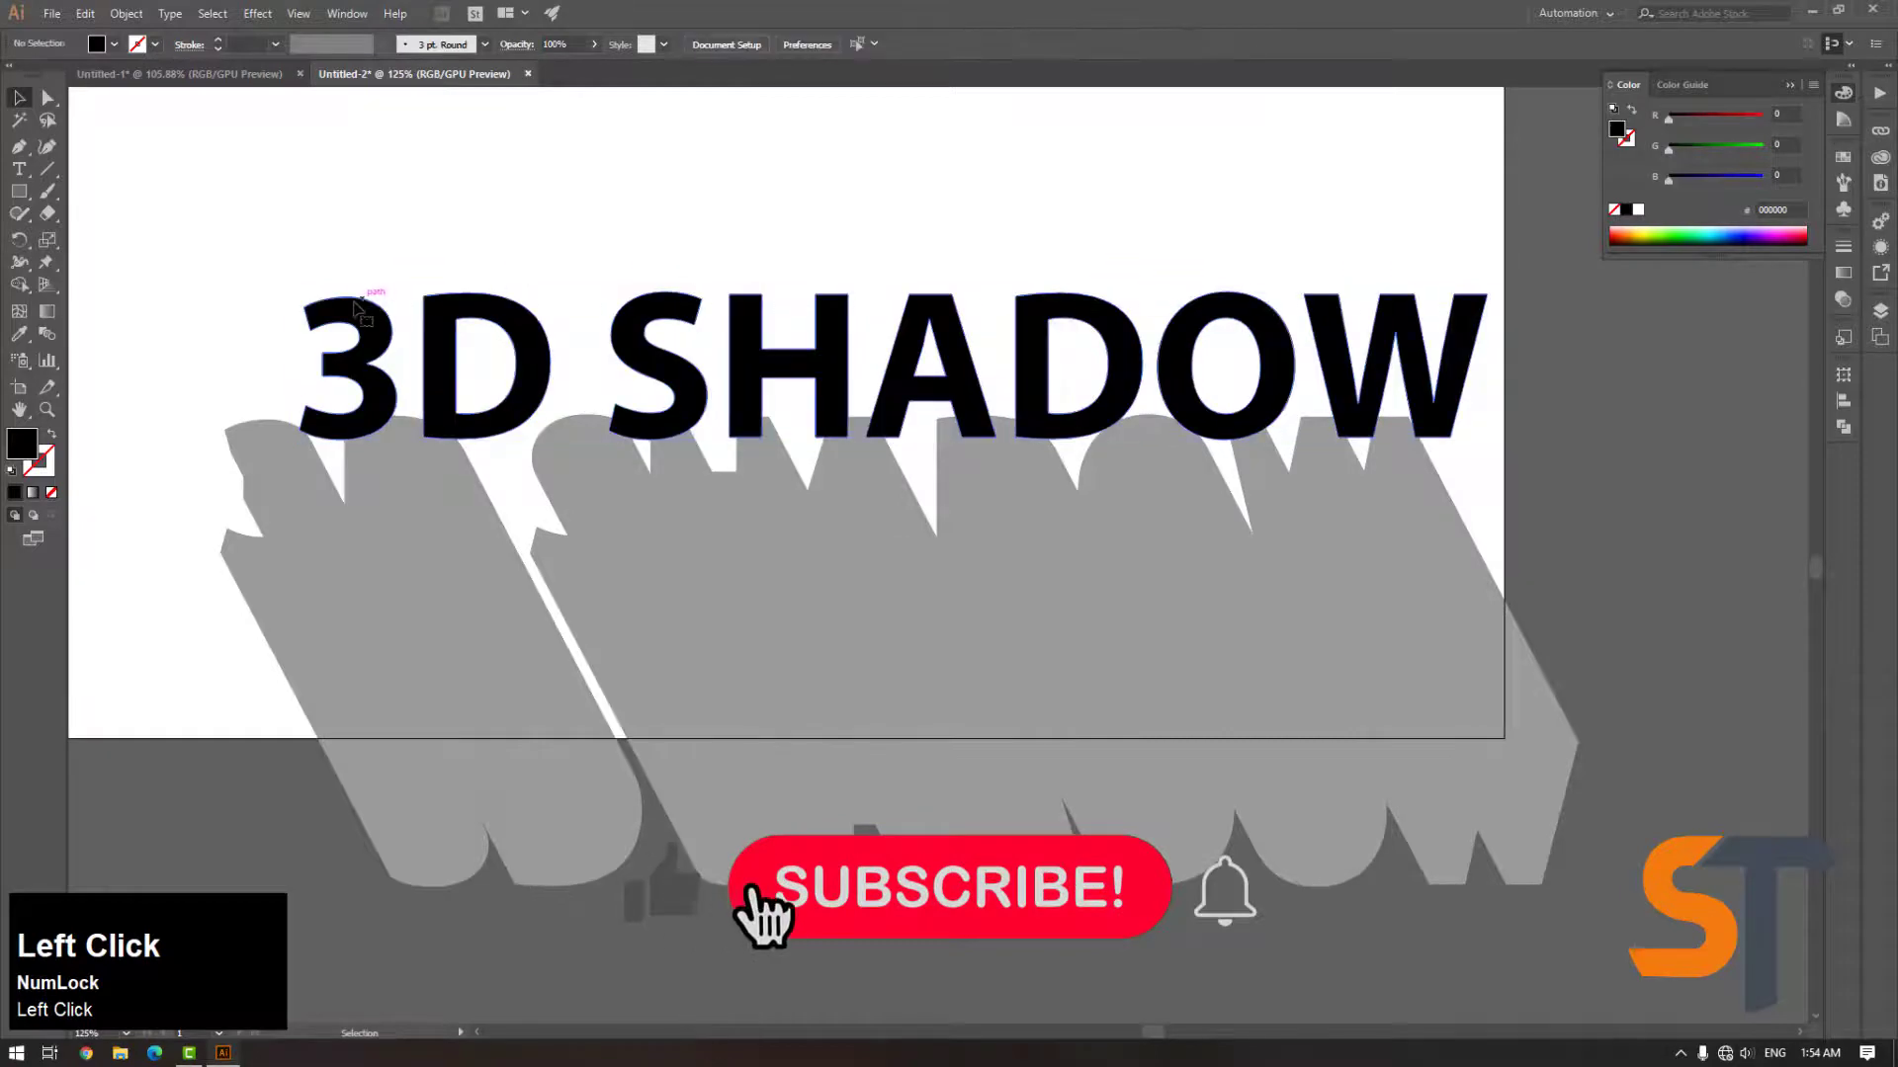
drag(305, 307, 224, 436)
click(507, 313)
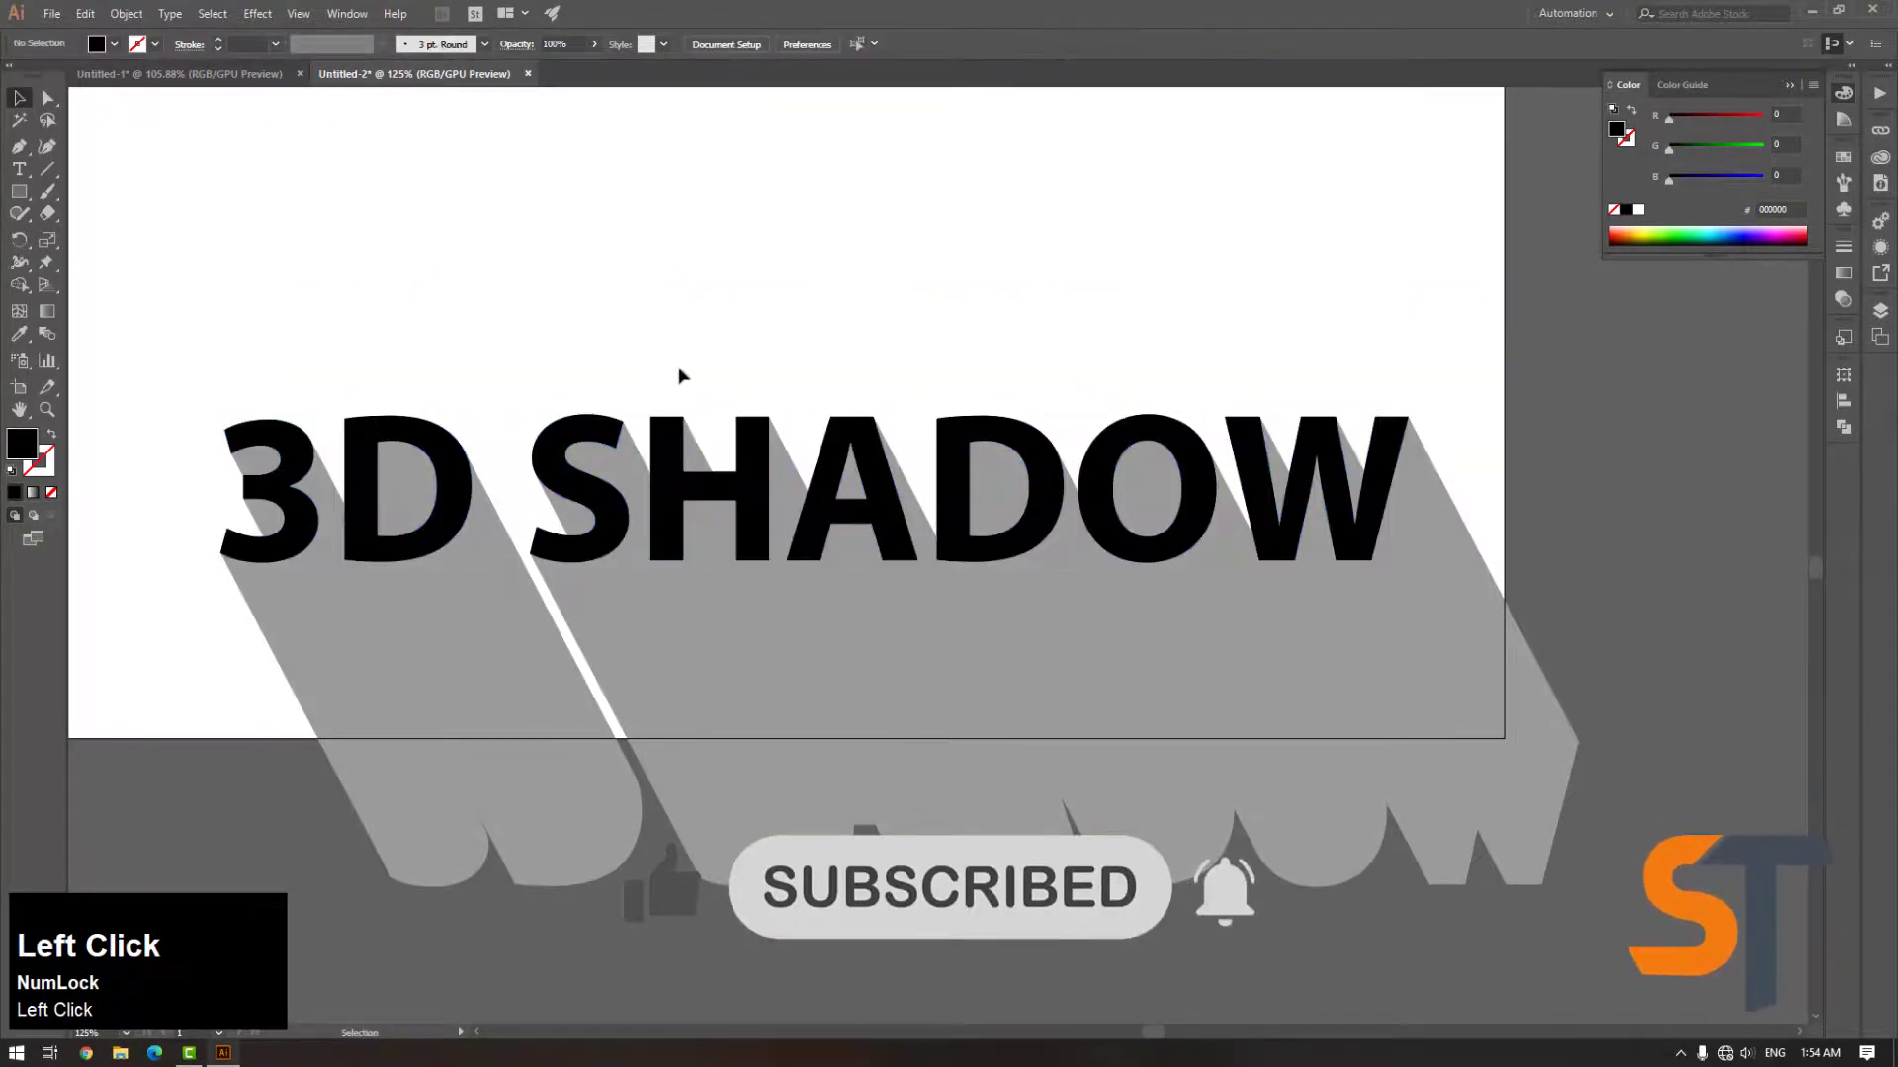
Group the black text together with the grey blend
scroll(1137, 662, down, 2)
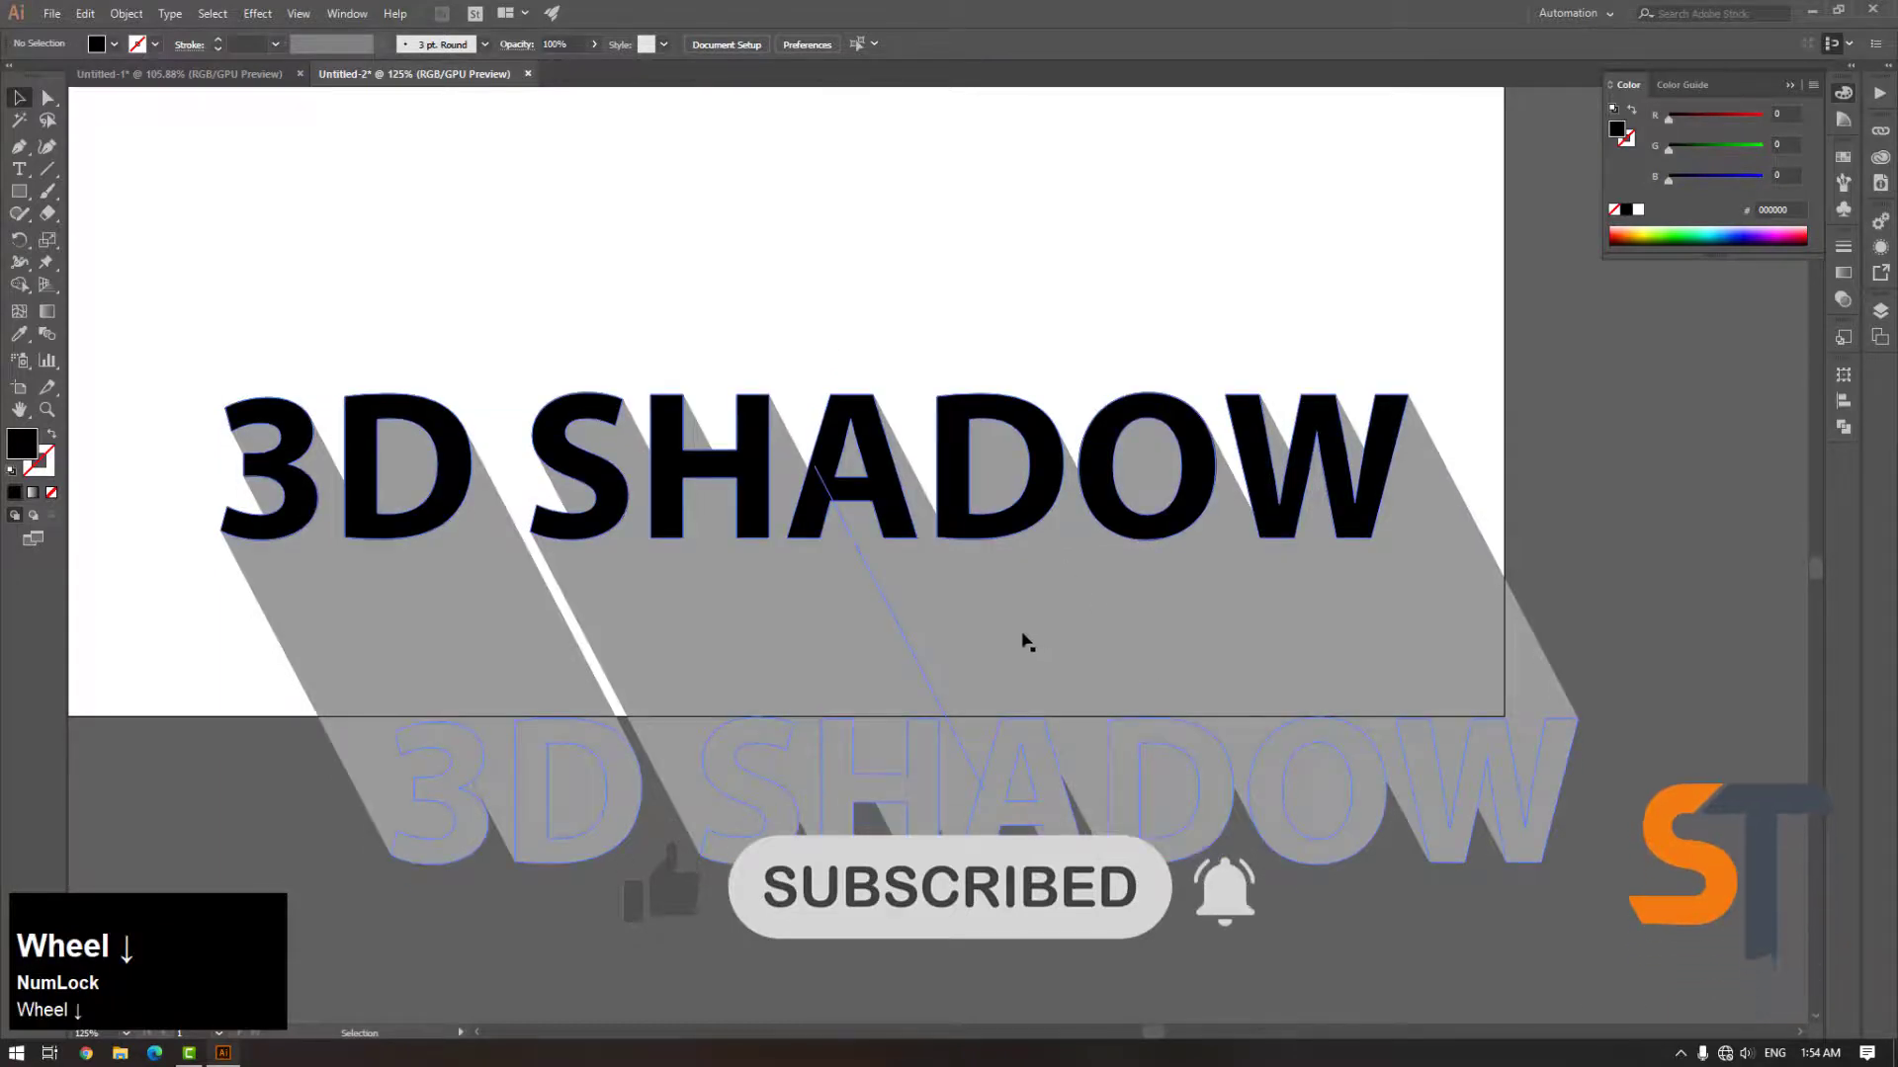
scroll(1008, 636, up, 3)
key(ctrl+minus)
key(ctrl+minus)
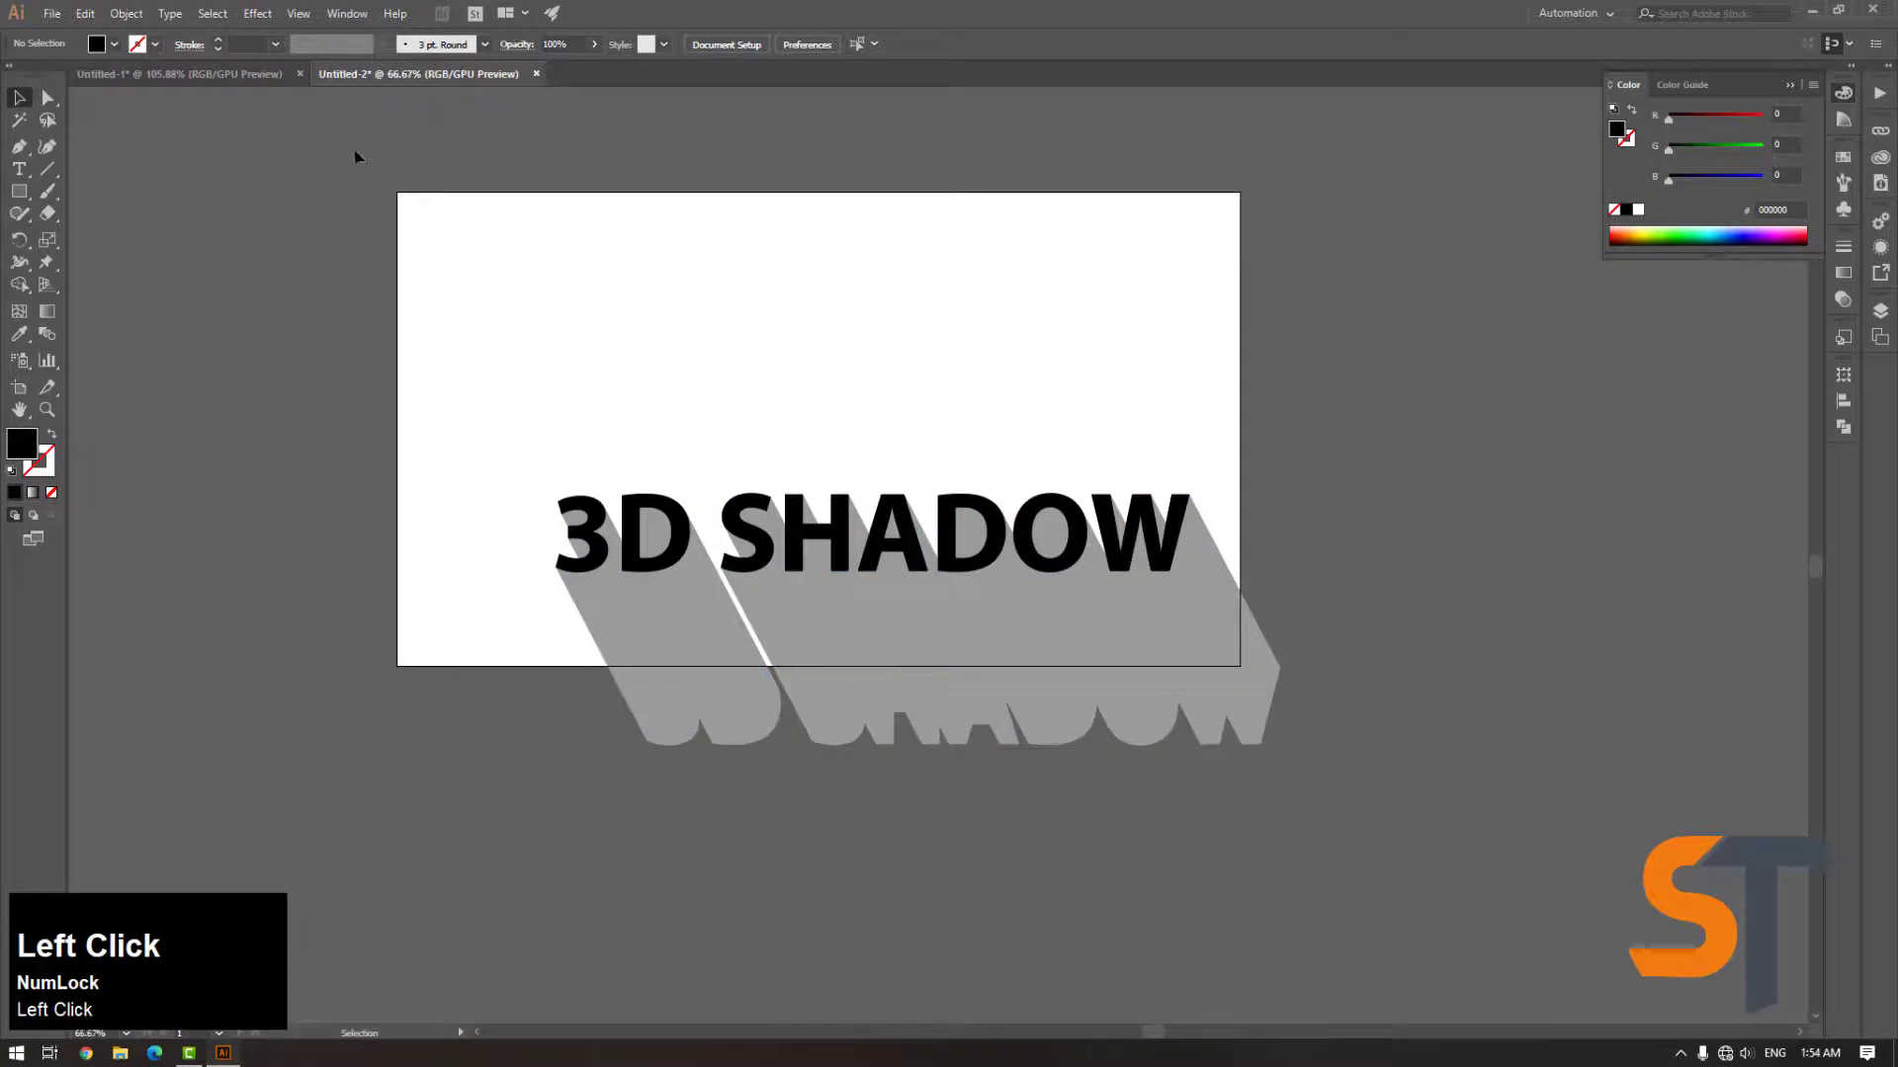
drag(1424, 822, 1004, 640)
right_click(971, 578)
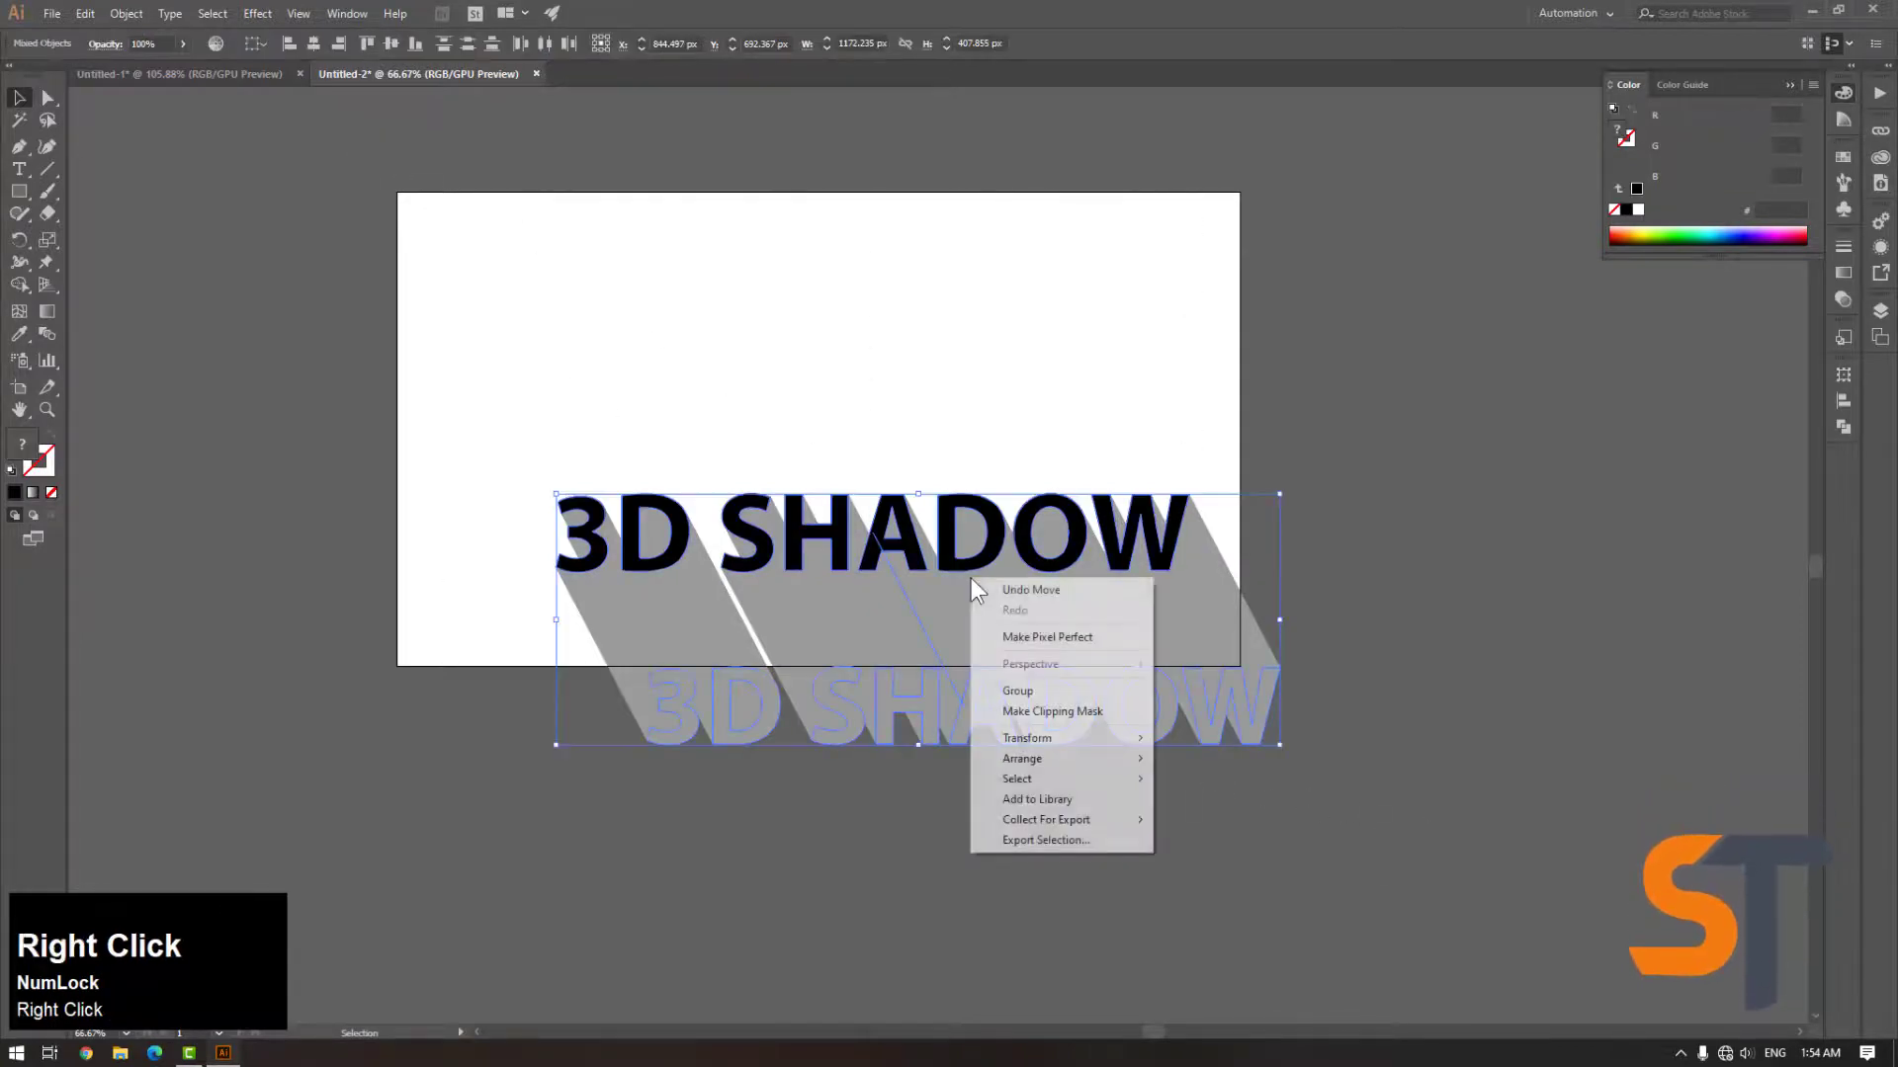
click(1081, 691)
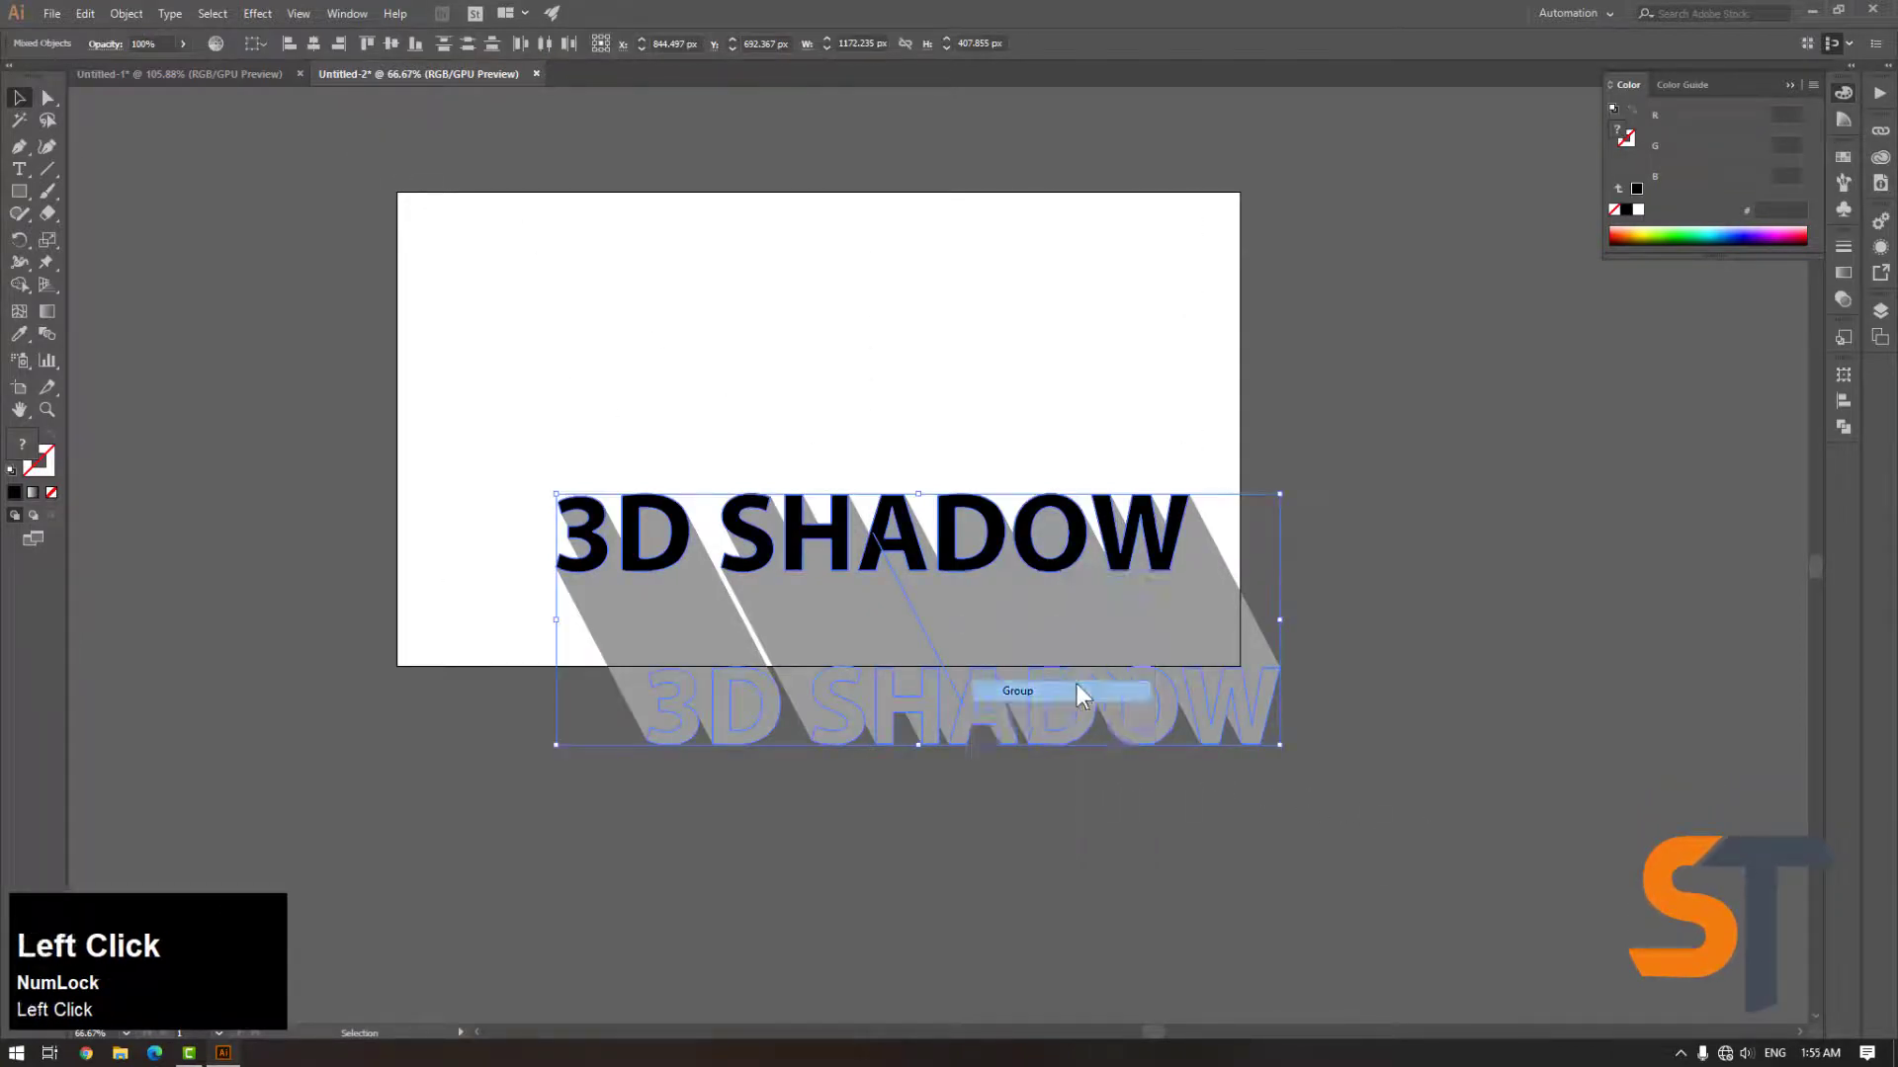
Draw a rectangle covering the whole artboard, 1368 x 770 px
click(1292, 665)
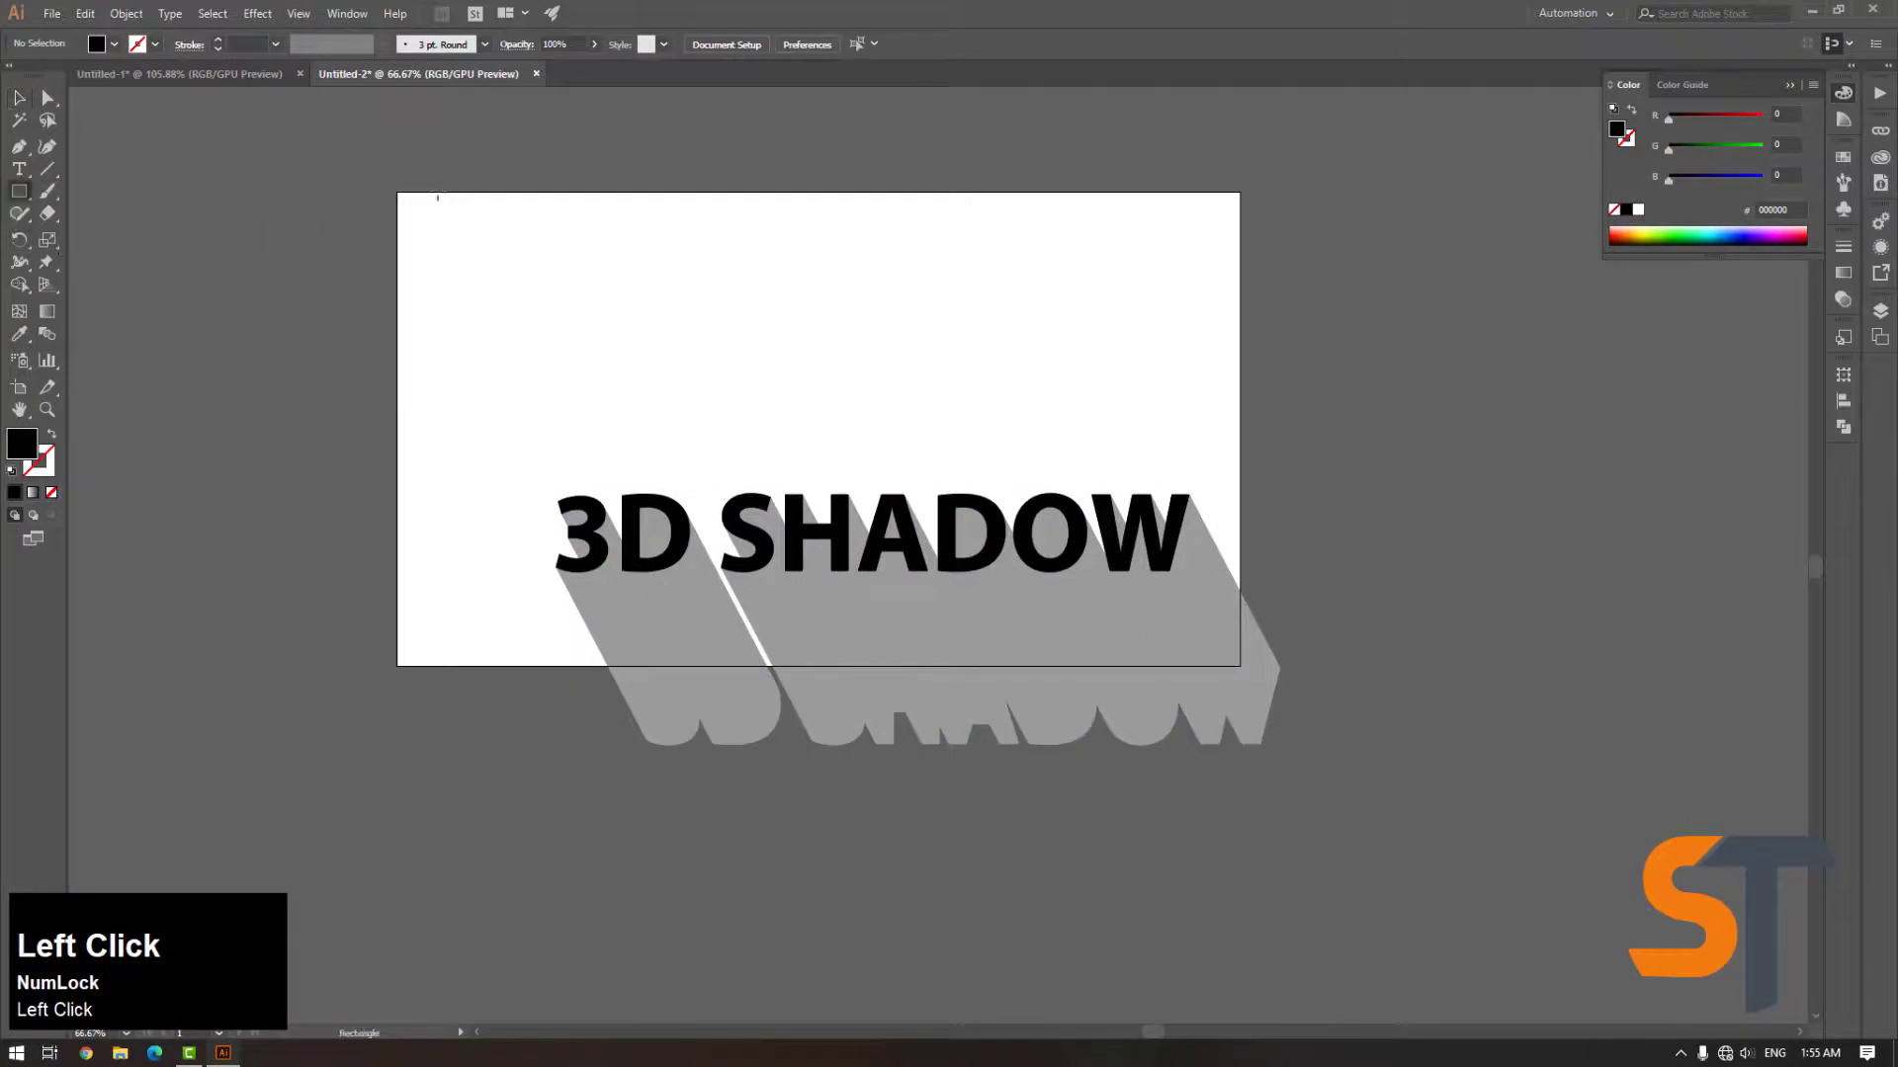
drag(401, 198, 1241, 669)
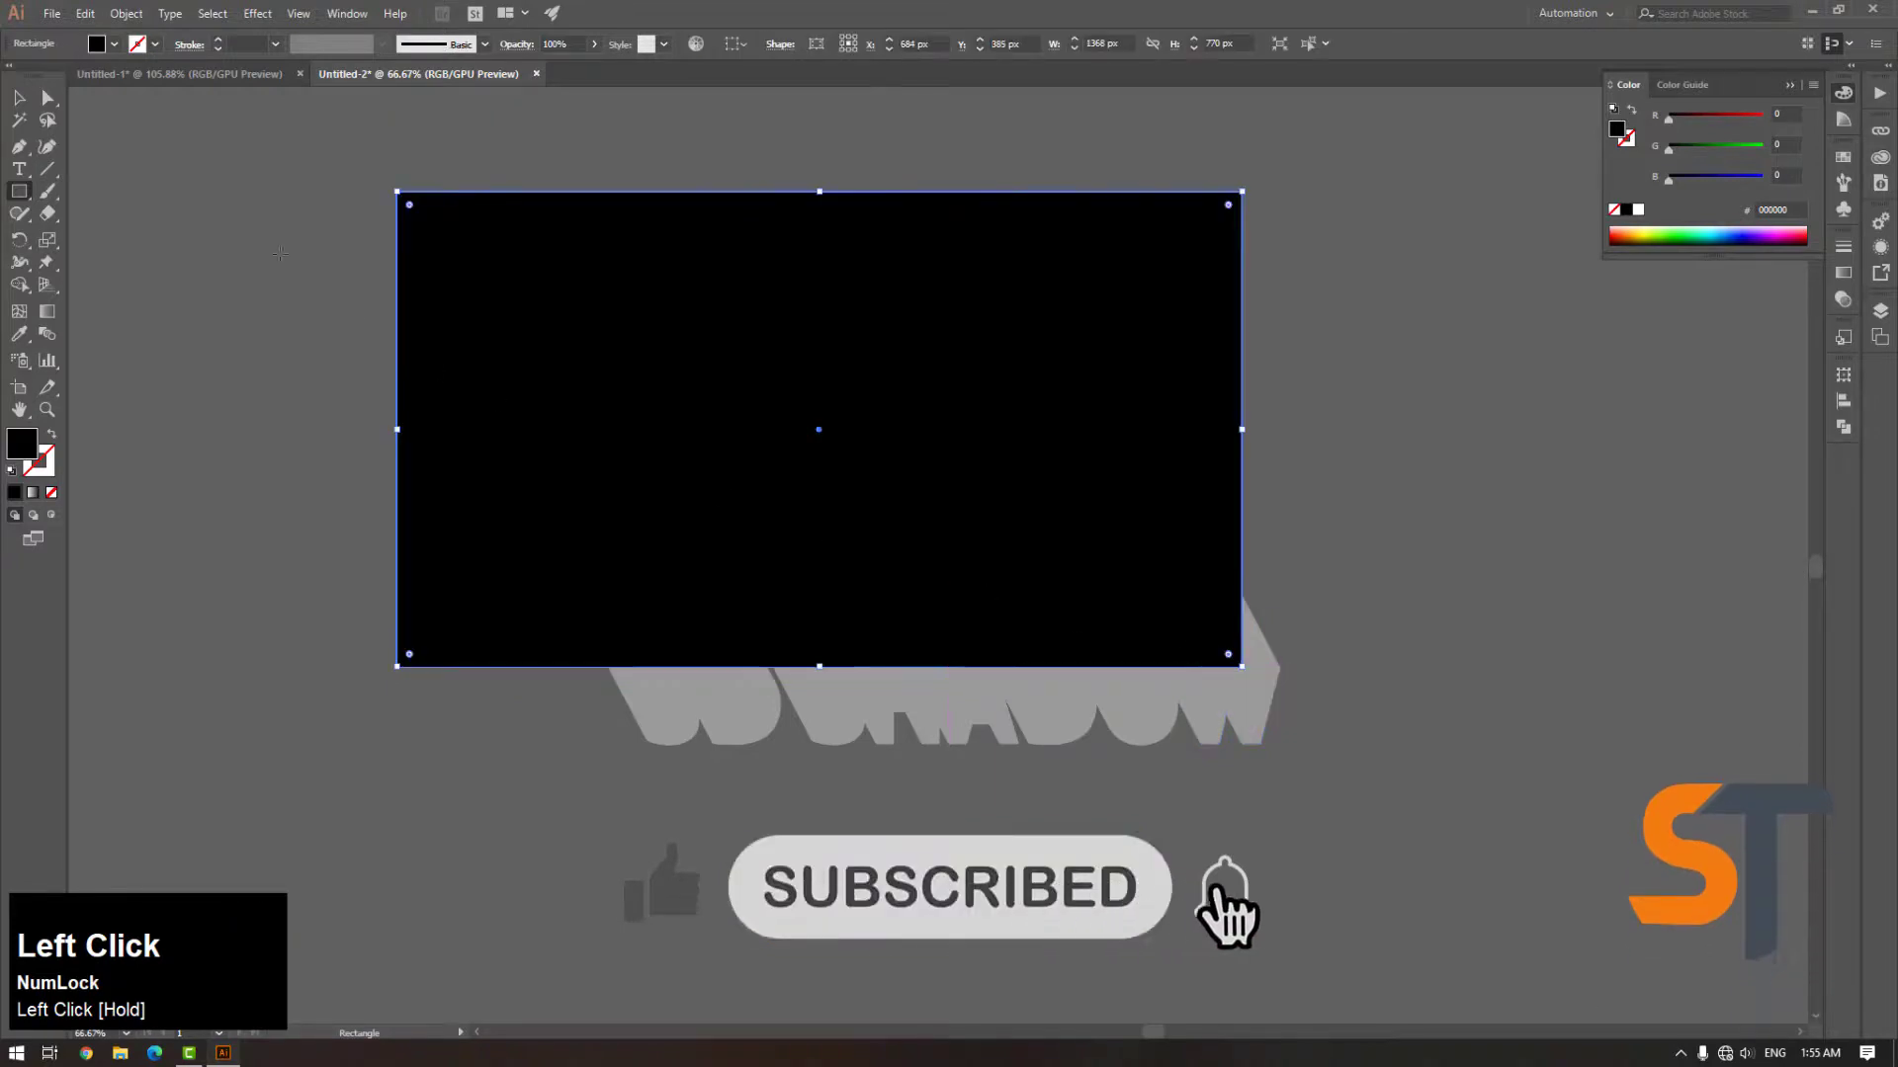
click(20, 97)
right_click(506, 257)
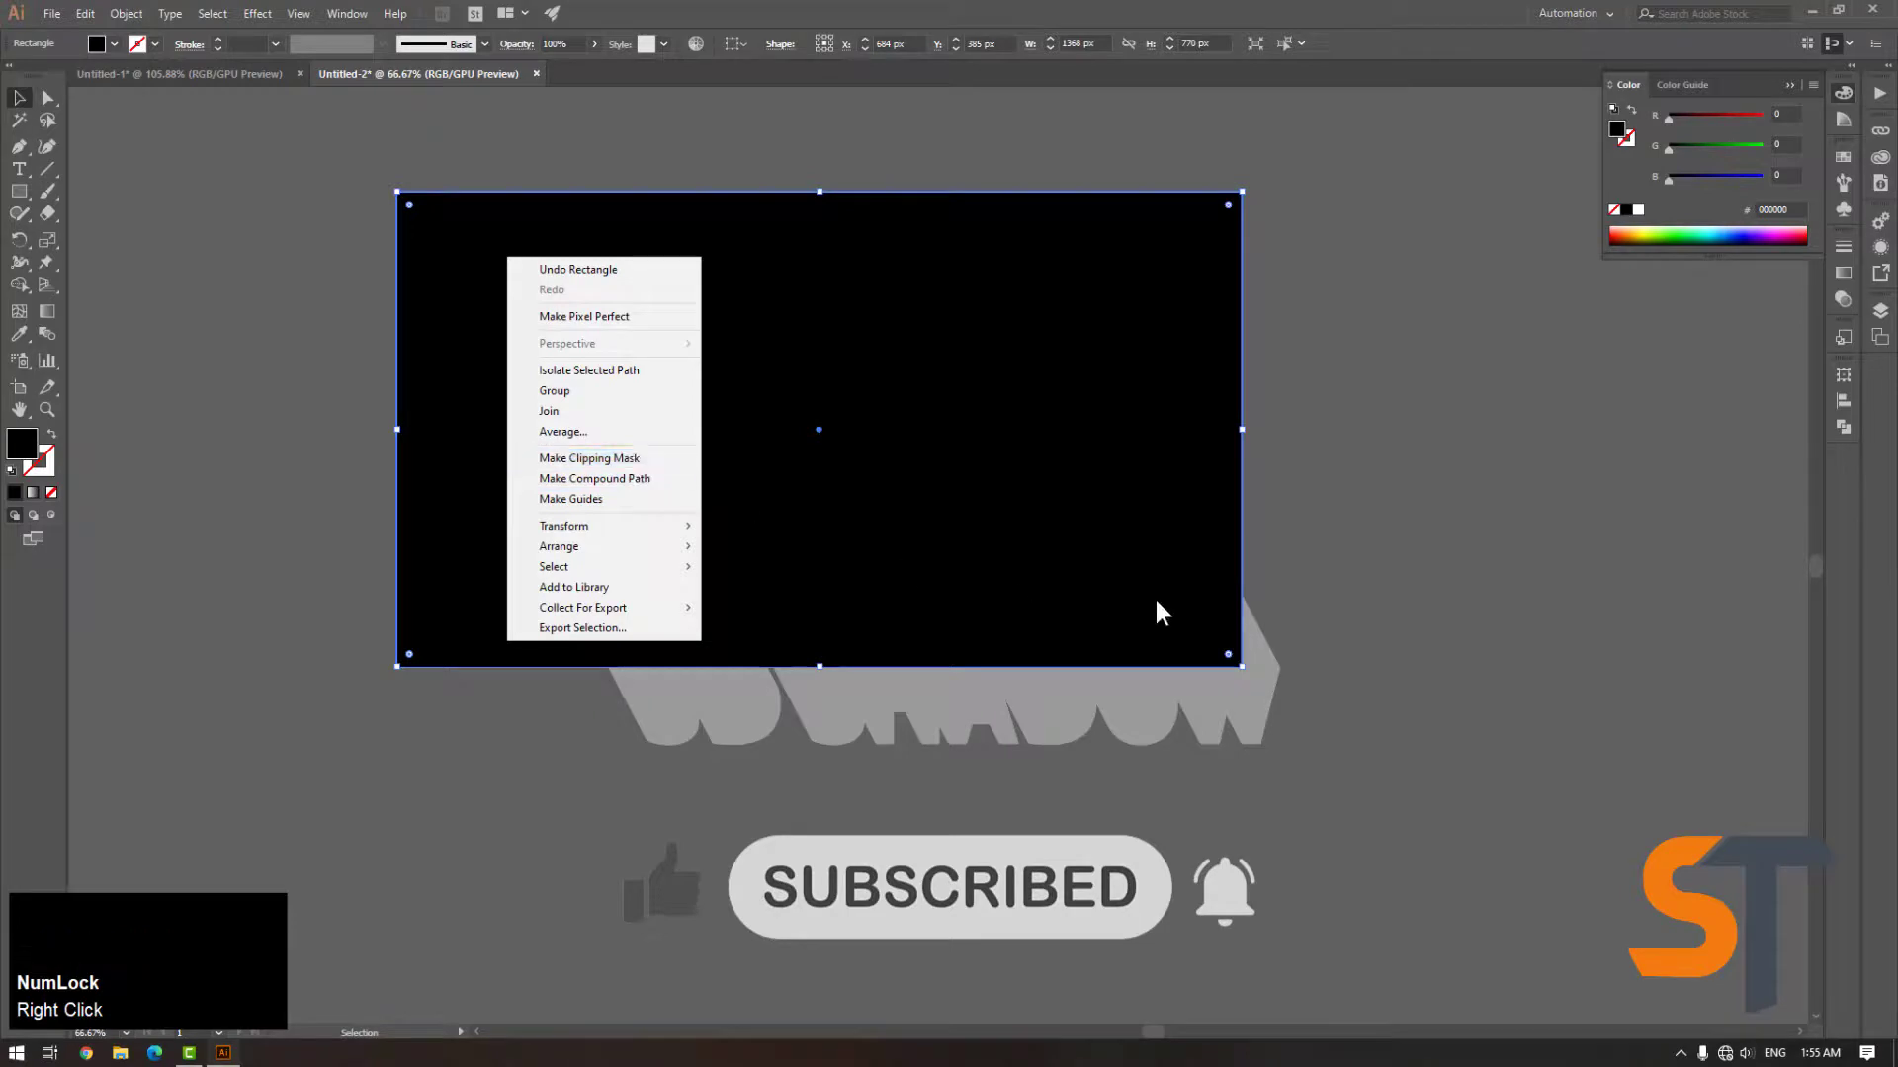
click(1351, 636)
click(1262, 678)
shift+click(1035, 413)
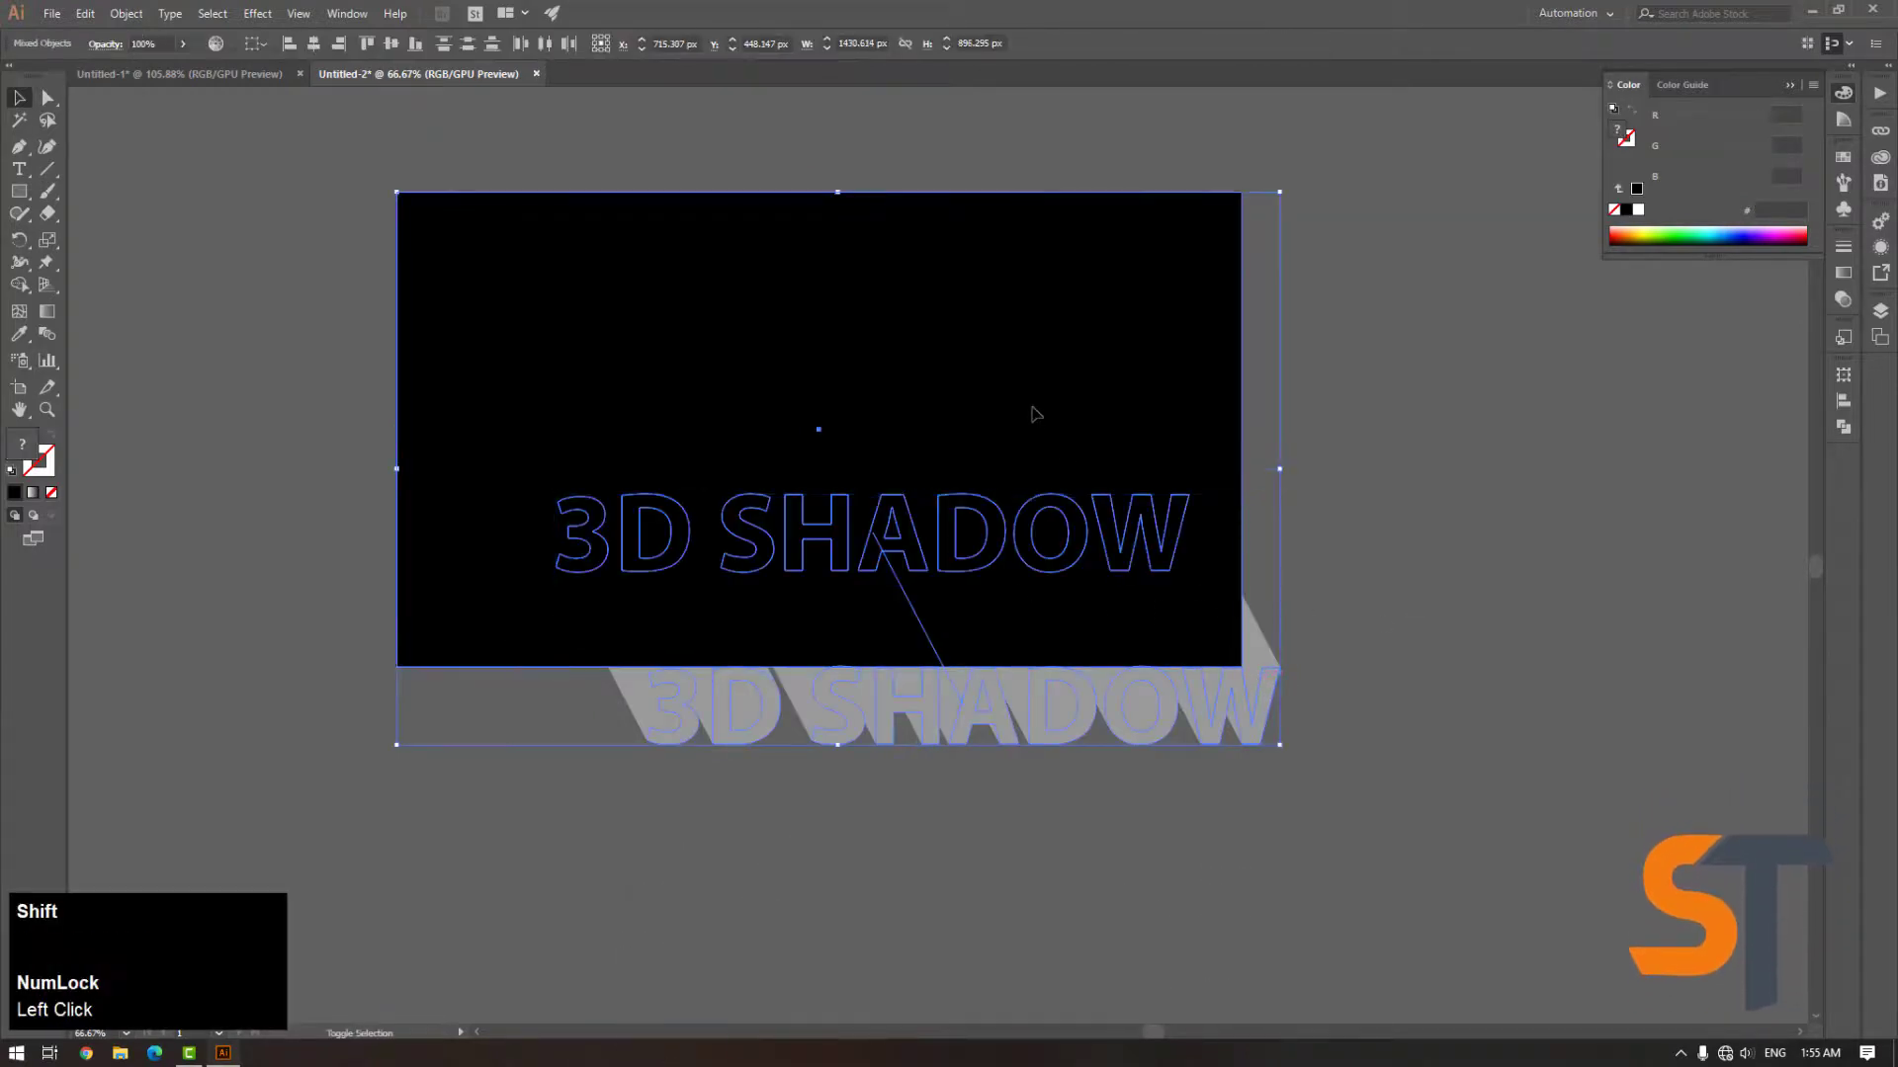
right_click(1035, 414)
click(1144, 524)
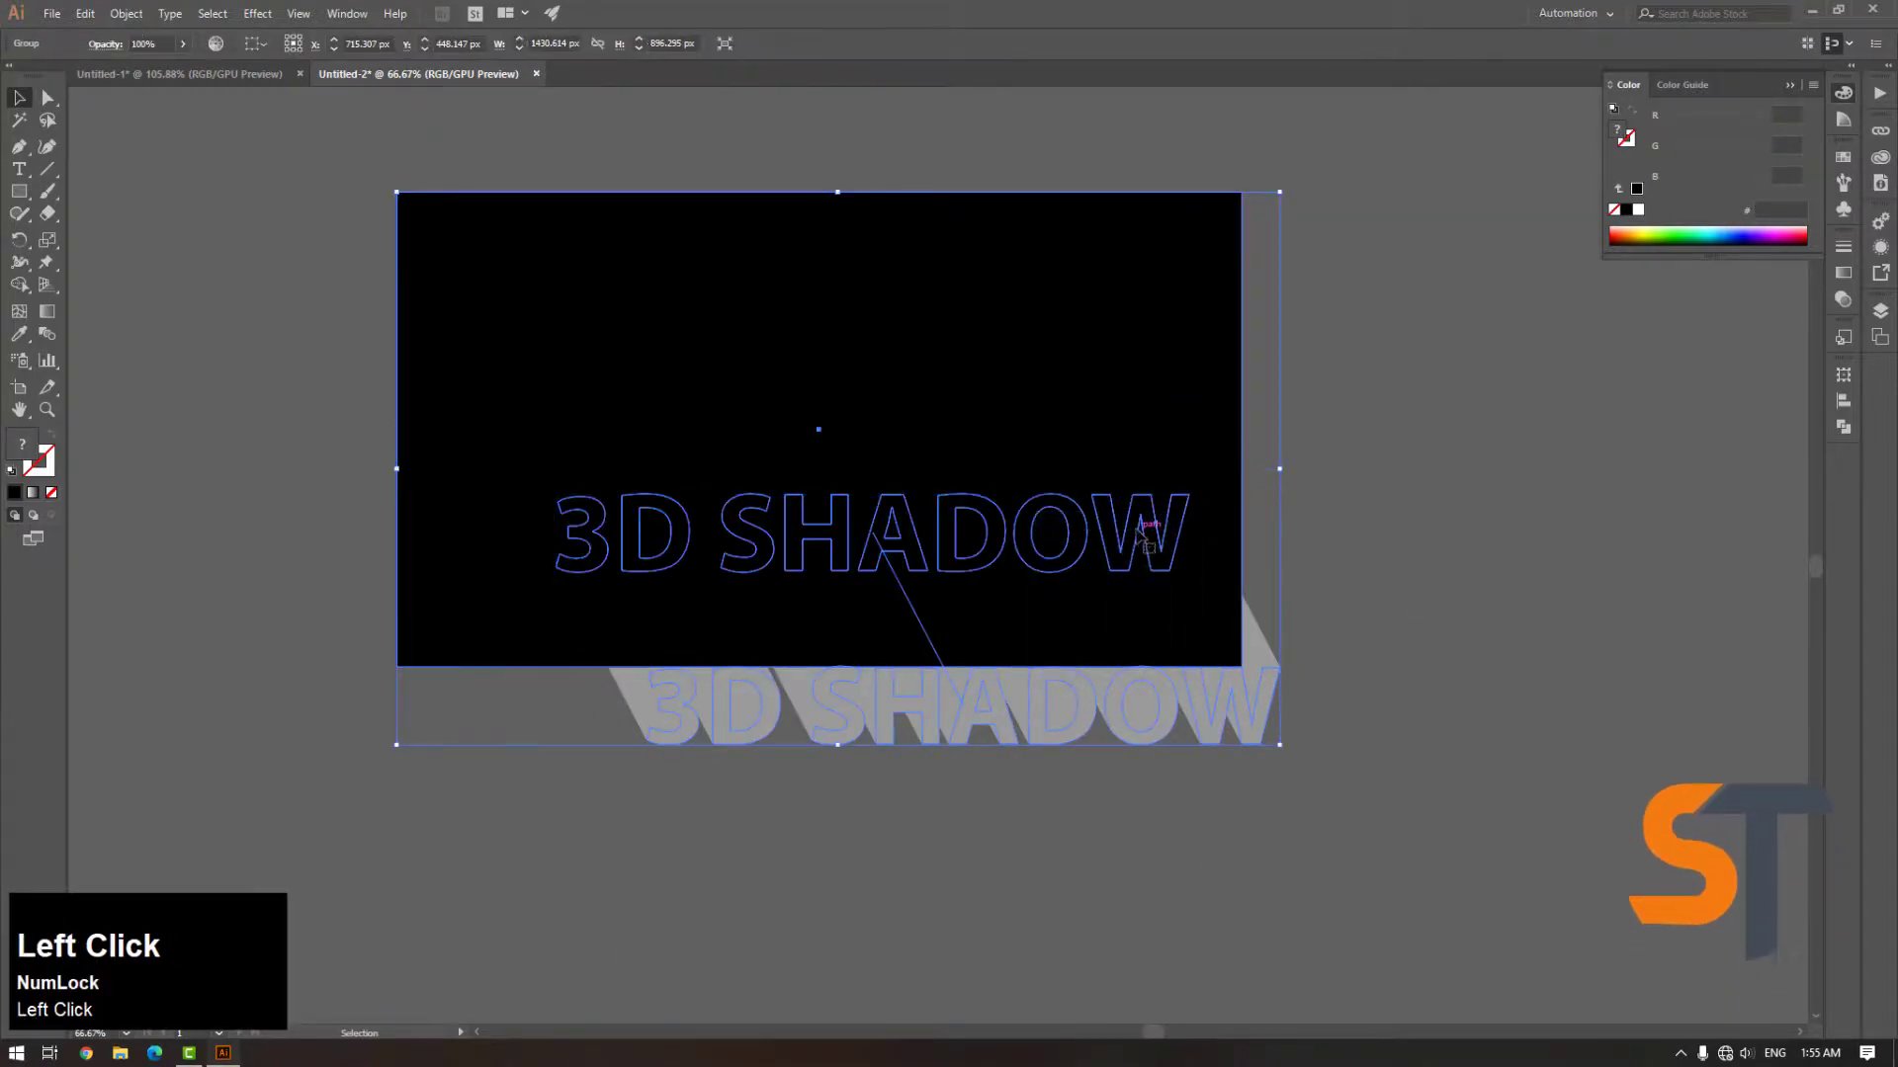
key(ctrl+z)
click(1314, 513)
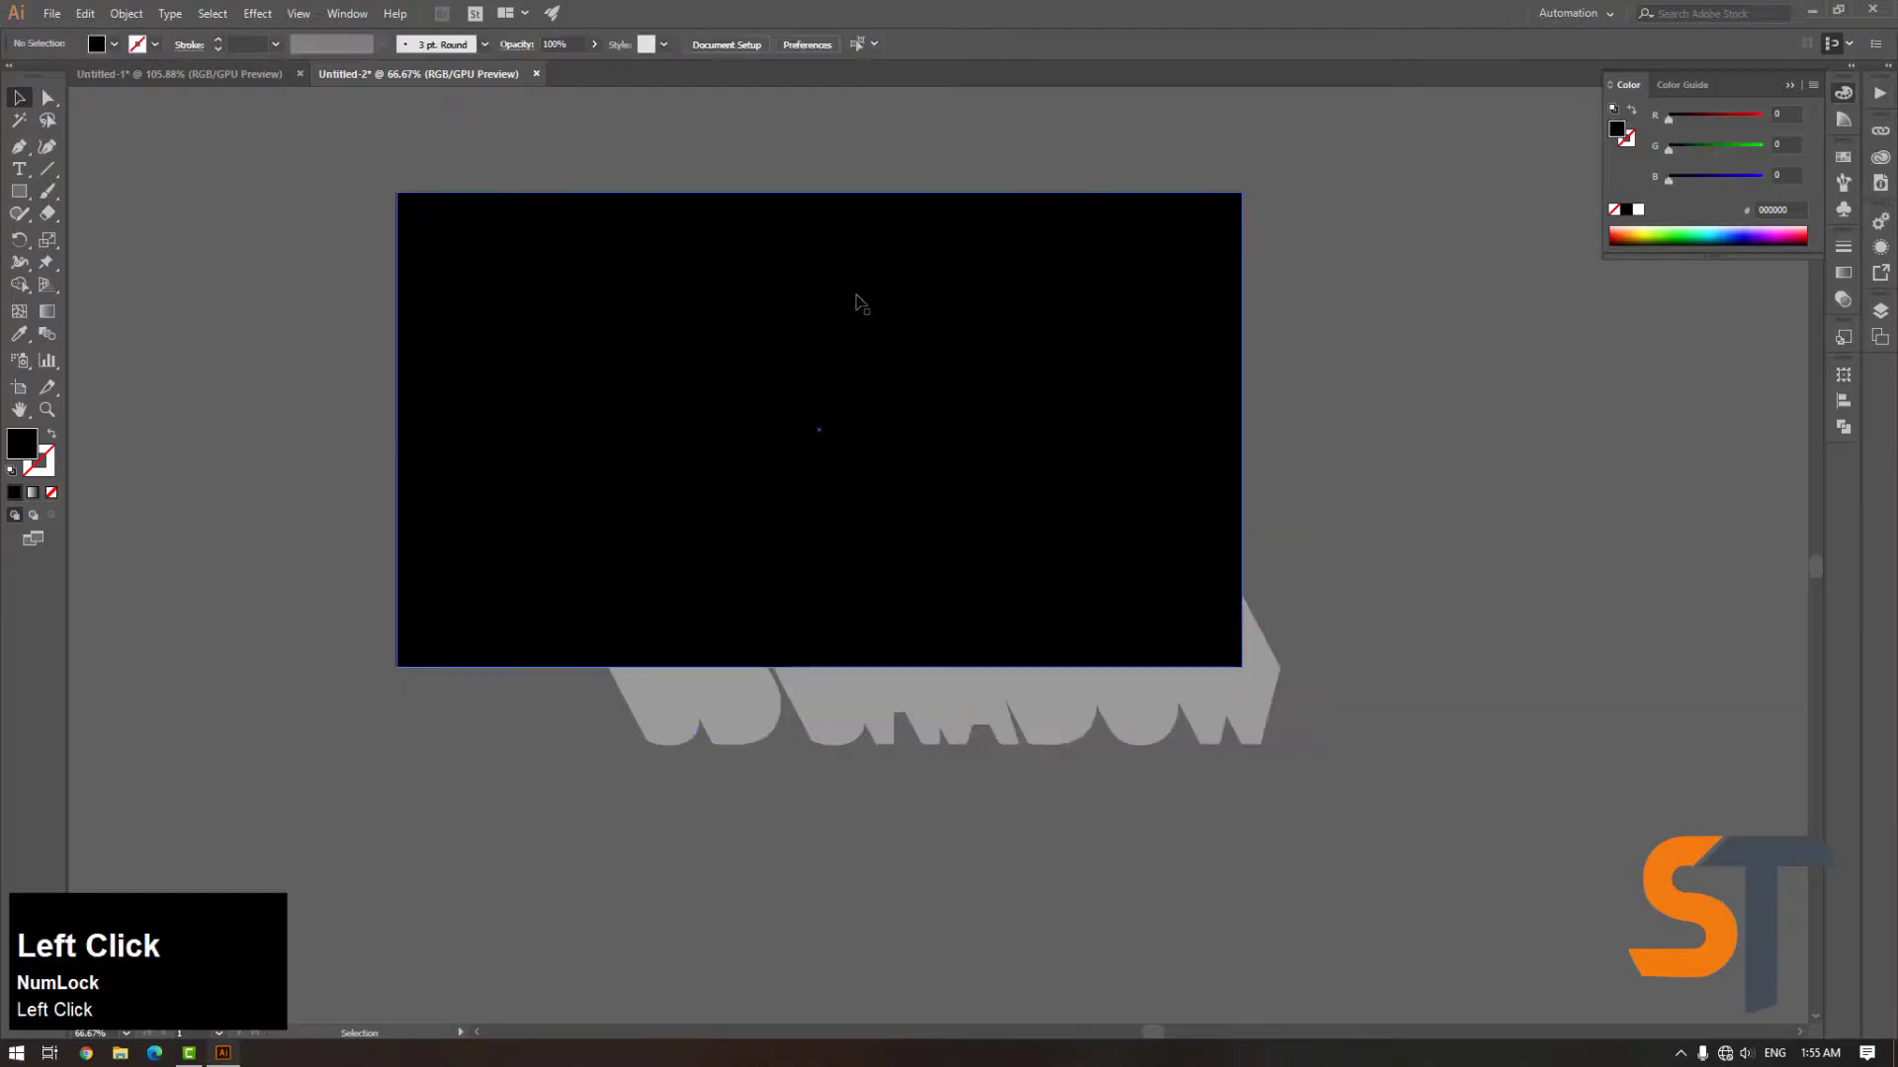
Fill the background rectangle with light grey E0E0E0
mouse_move(814, 454)
mouse_down()
mouse_move(635, 352)
mouse_move(446, 286)
mouse_up()
mouse_move(715, 412)
mouse_down()
mouse_move(696, 390)
mouse_move(775, 415)
mouse_move(707, 430)
mouse_up()
click(1181, 409)
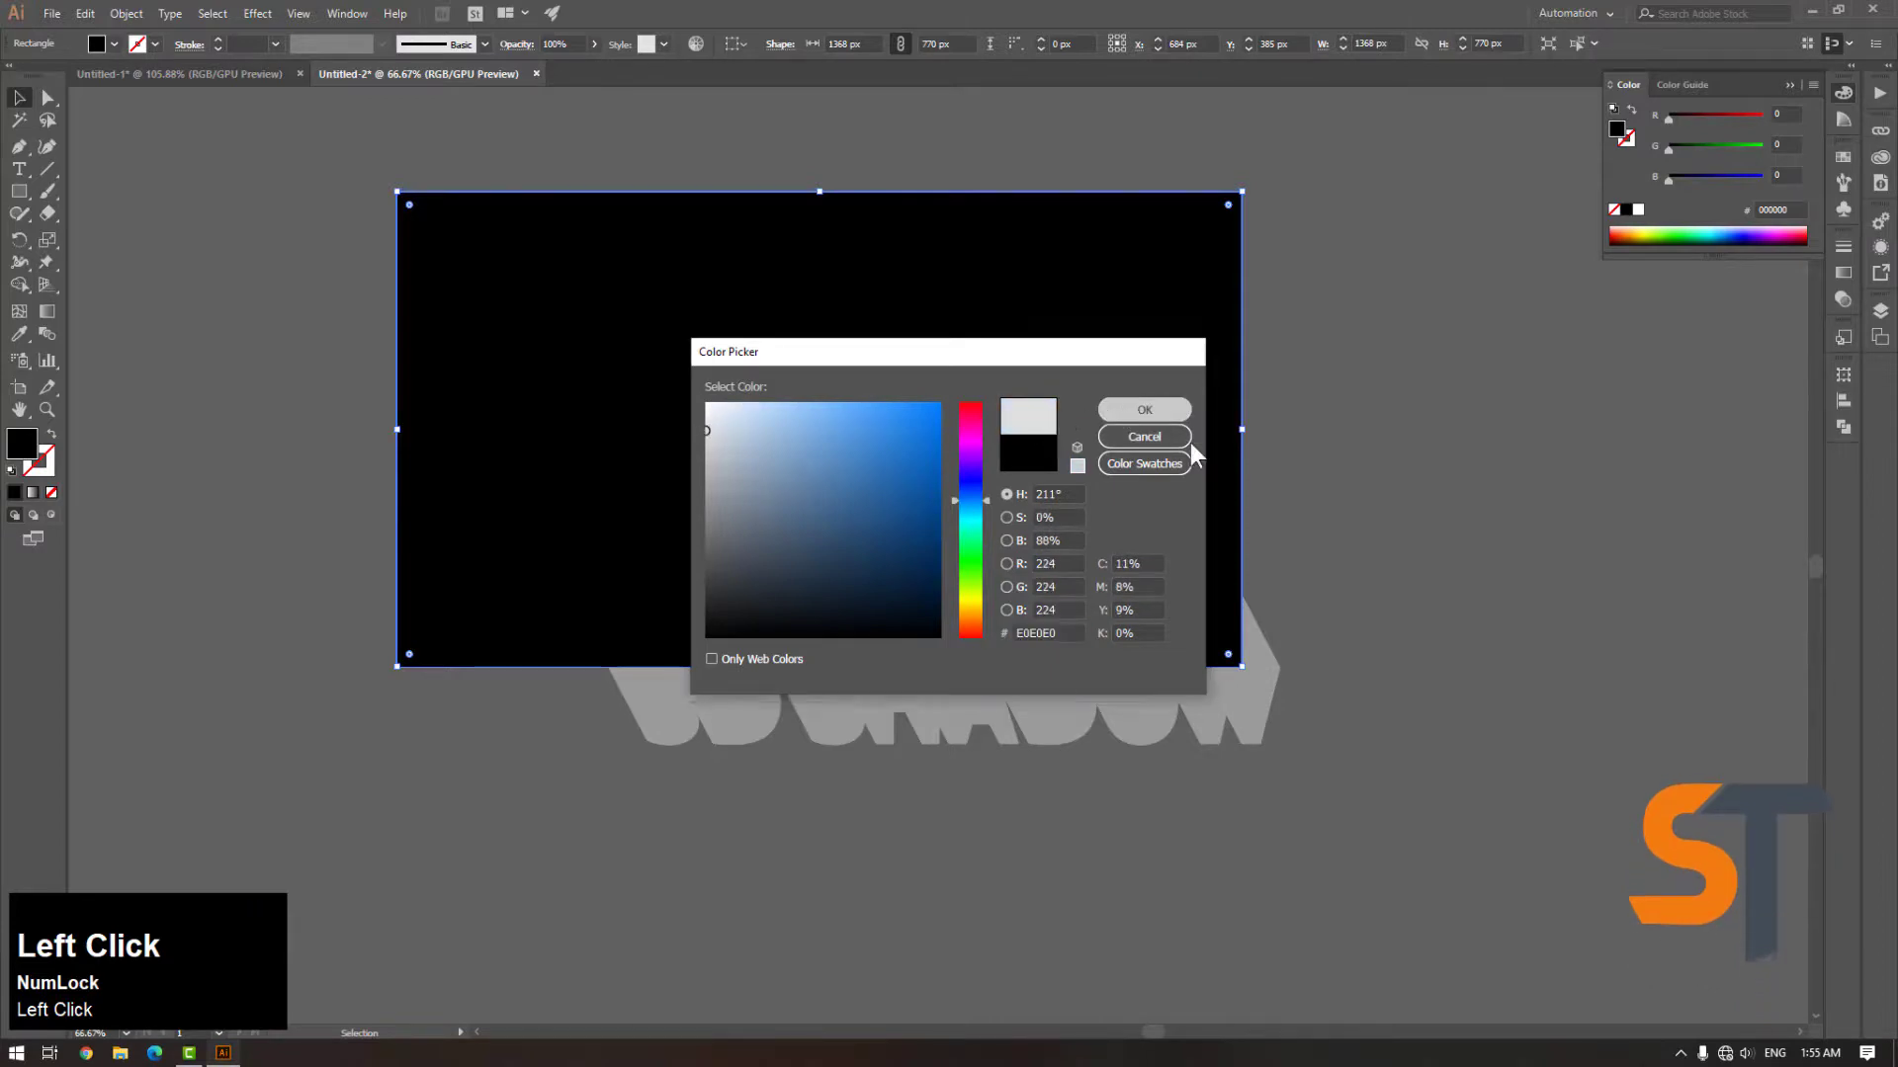